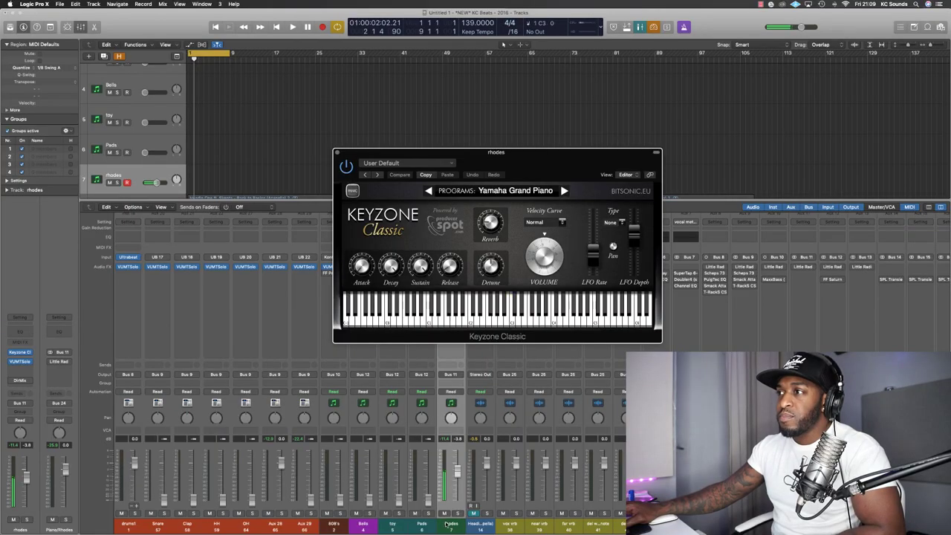
# - Try to rename the rhodes channel, and check which programs Keyzone Classic offers
pyautogui.doubleClick(446, 524)
pyautogui.write('Pad')
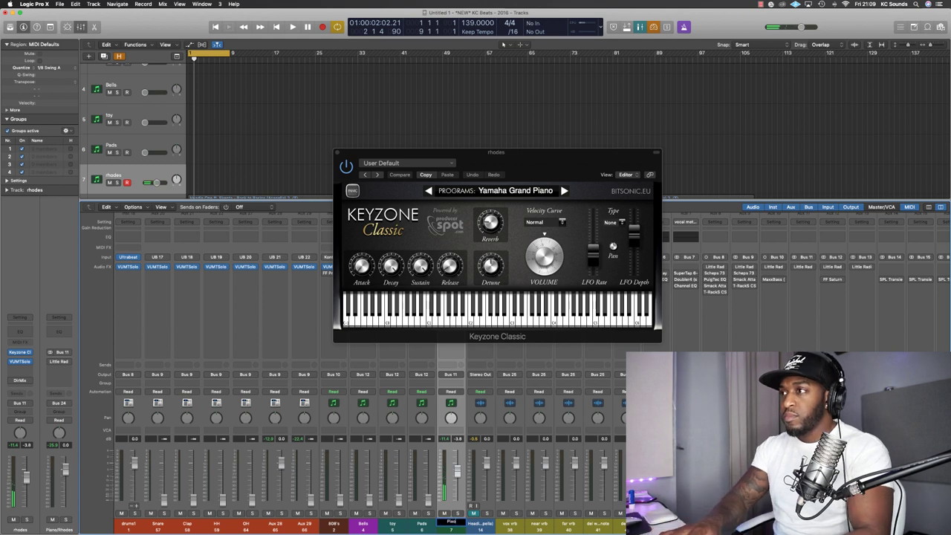
pyautogui.click(522, 193)
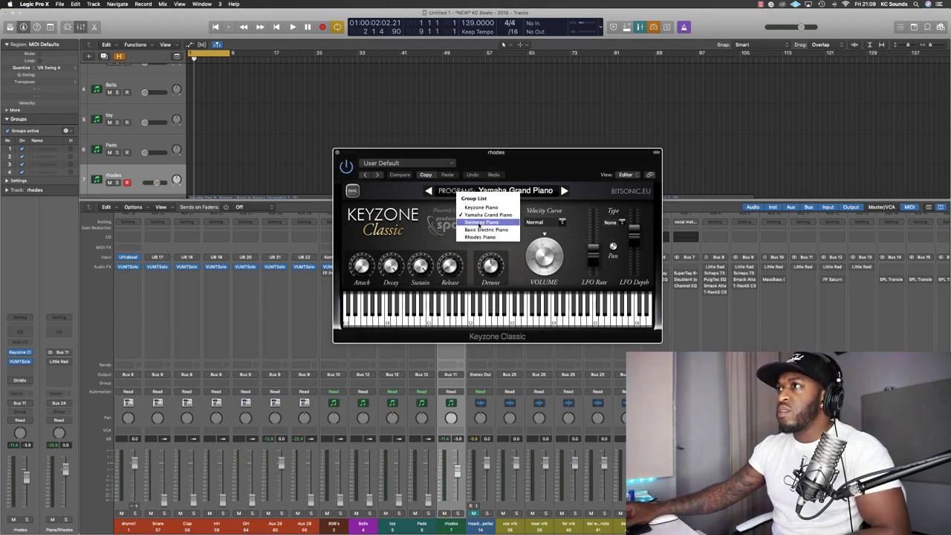
pyautogui.click(556, 171)
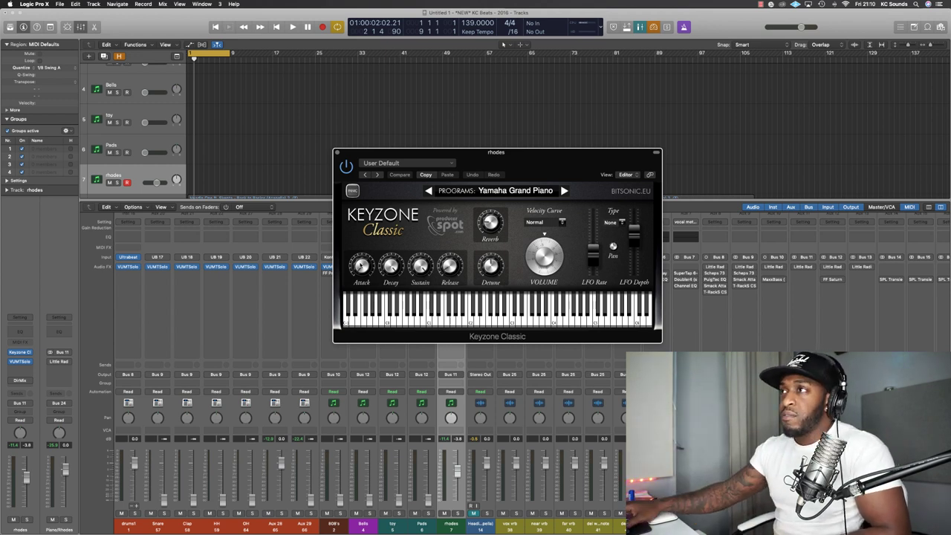
# - Zoom in on the Headie One acapella region and play it from the start of the project
pyautogui.moveTo(483, 160); pyautogui.dragTo(535, 151)
pyautogui.moveTo(287, 123); pyautogui.dragTo(280, 156)
pyautogui.click(269, 169)
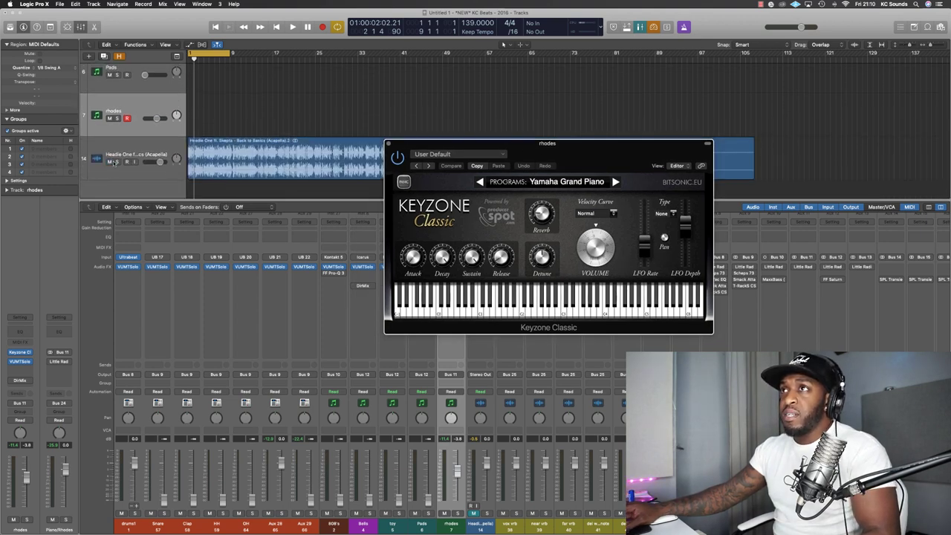
pyautogui.press('z')
pyautogui.press('Return')
pyautogui.press('space')
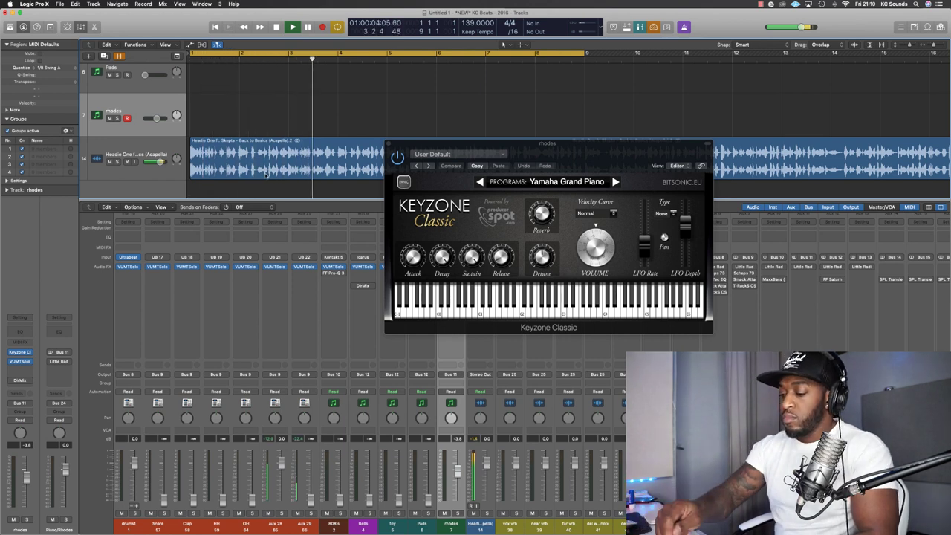
pyautogui.press('space')
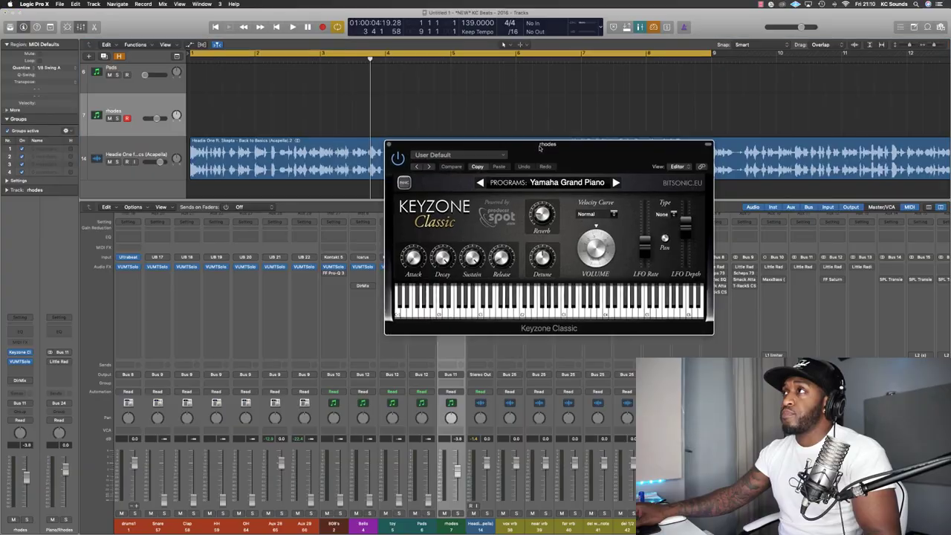
# - Mute the acapella track, and open the Ultrabeat instrument on drums1 while the loop plays
pyautogui.moveTo(532, 142); pyautogui.dragTo(597, 206)
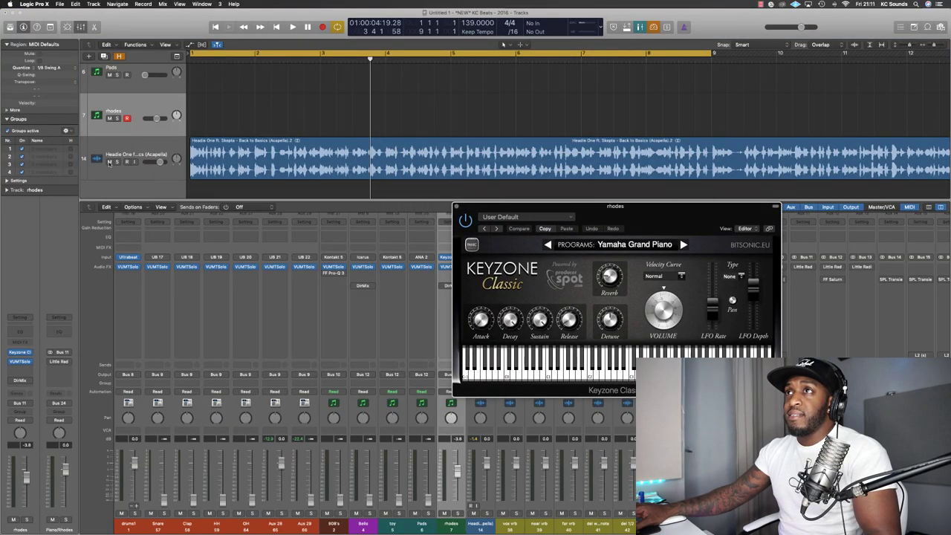
pyautogui.click(110, 161)
pyautogui.press('space')
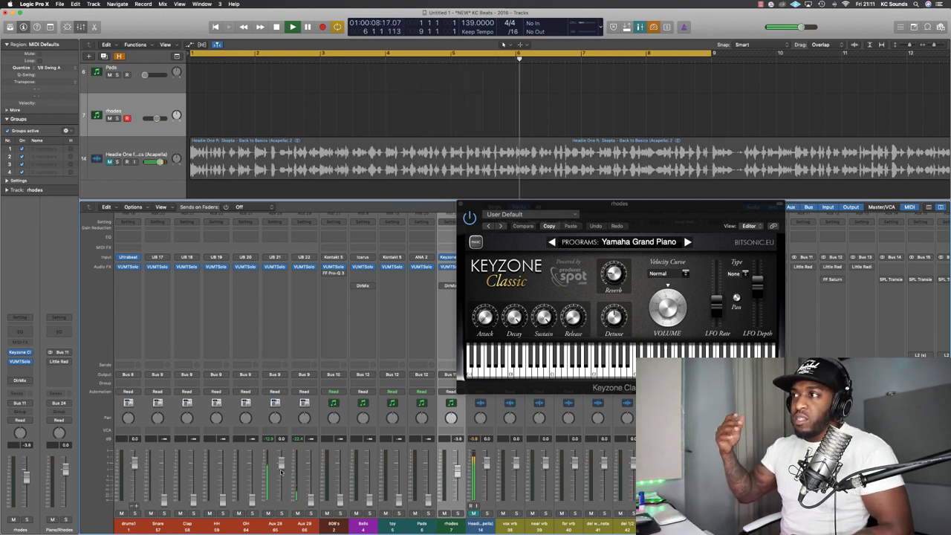
pyautogui.click(141, 257)
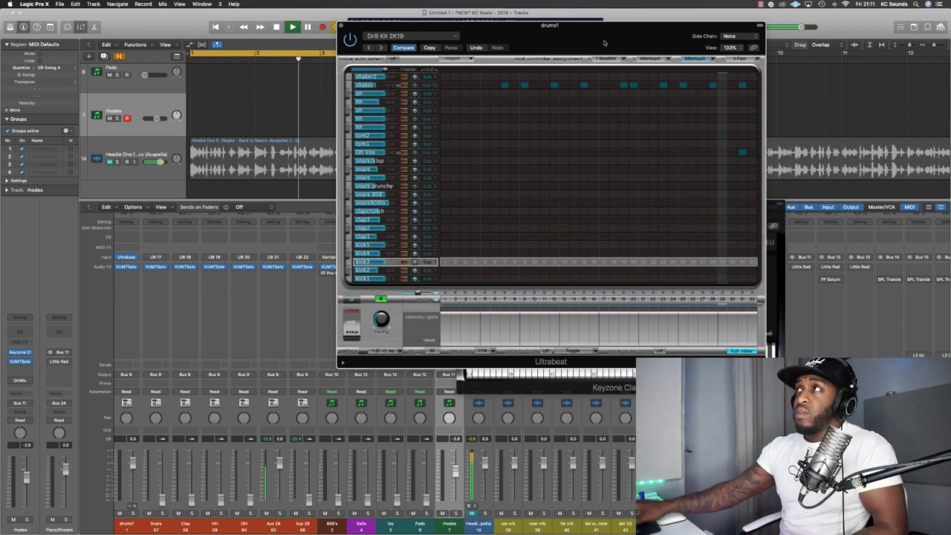
pyautogui.moveTo(604, 42); pyautogui.dragTo(574, 78)
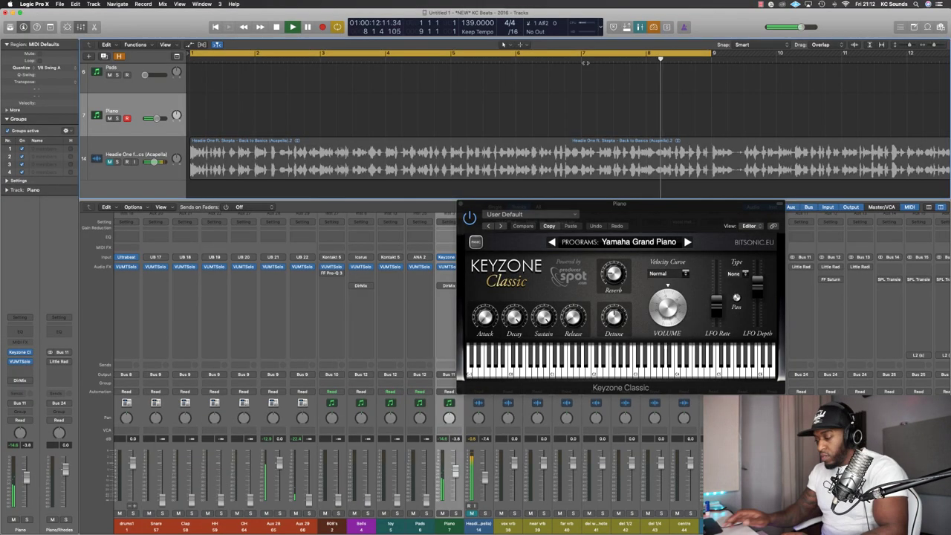
# - Delete the overlapping regions recorded below the first Piano track together with their extra Piano tracks
pyautogui.press('space')
pyautogui.click(675, 173)
pyautogui.press('Return')
pyautogui.press('space')
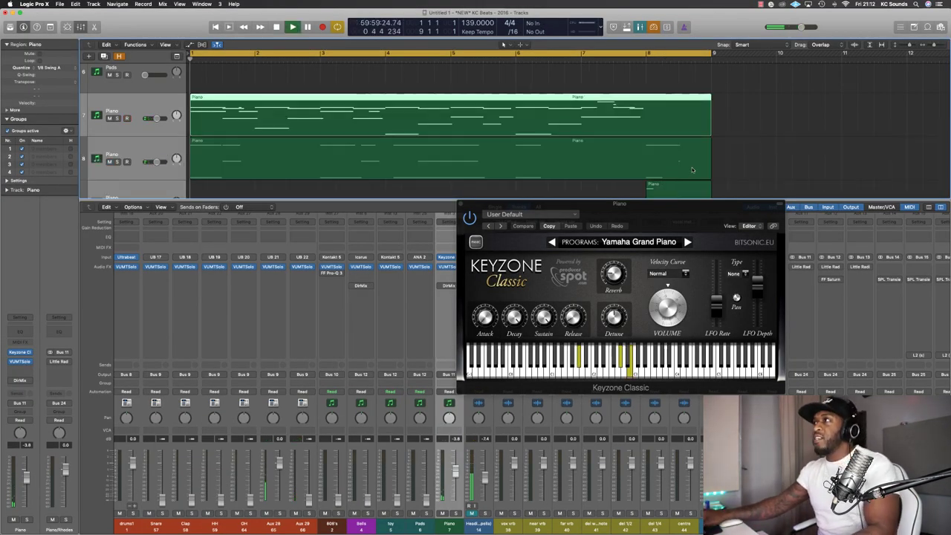
pyautogui.press('Delete')
pyautogui.press('space')
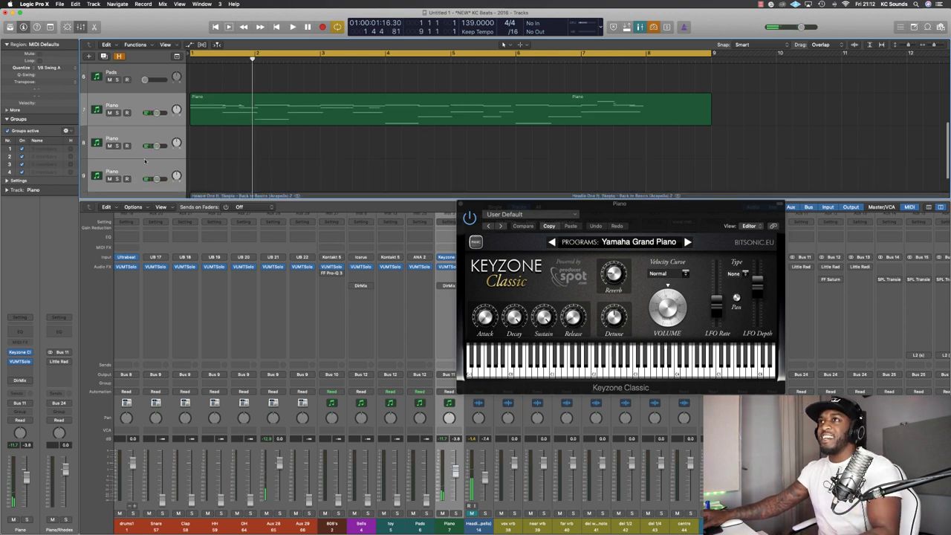
pyautogui.click(151, 144)
pyautogui.press('super+BackSpace')
# - Play back the remaining piano take and replace it with a newly recorded part across the eight-bar cycle
pyautogui.press('Return')
pyautogui.press('space')
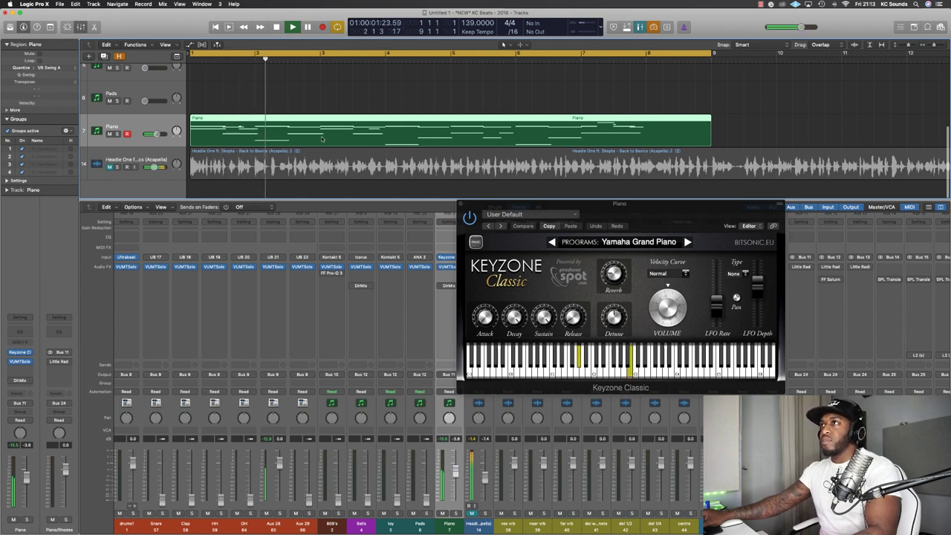
pyautogui.press('space')
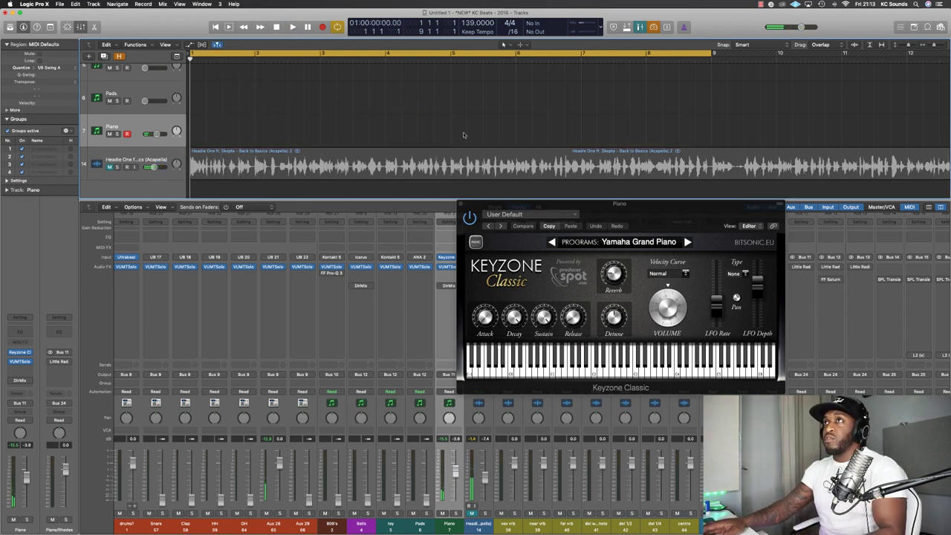
pyautogui.press('r')
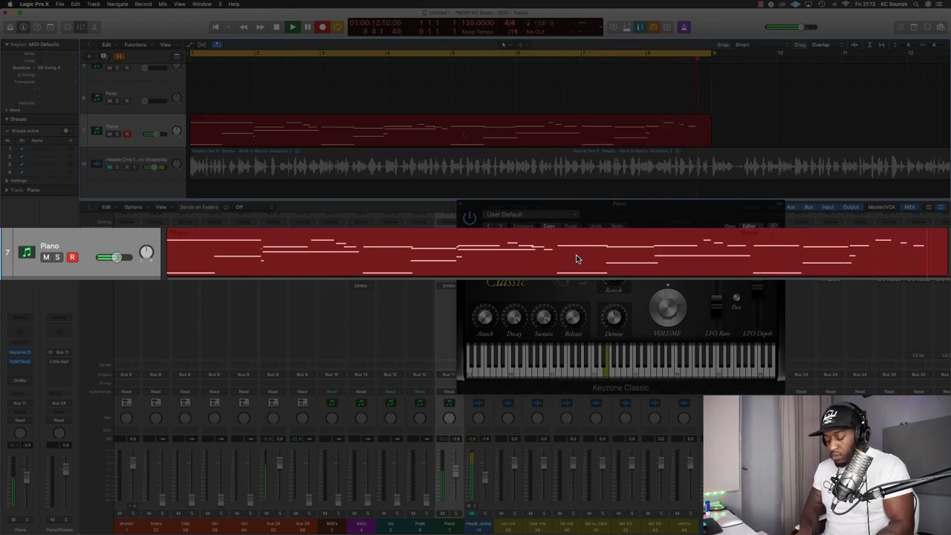
pyautogui.press('space')
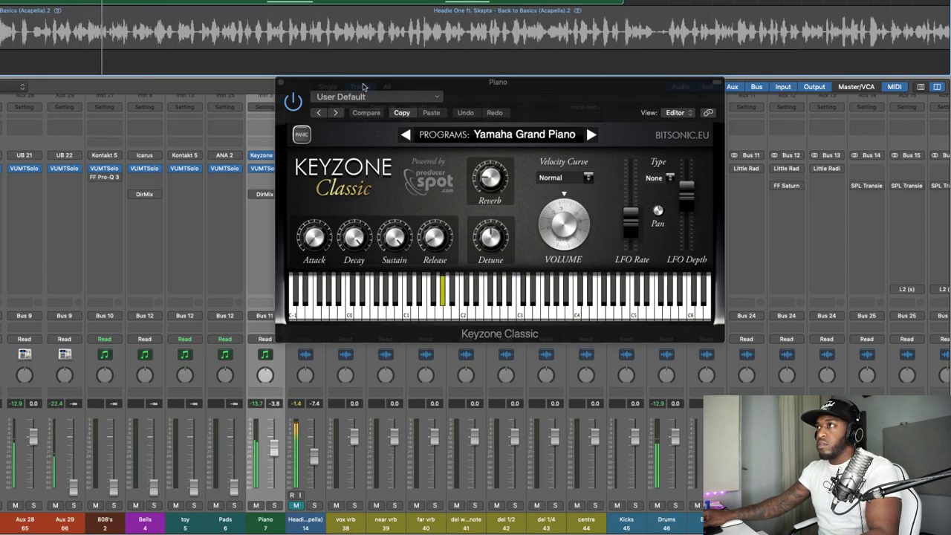
# - Set the Piano track's volume to 0.0 dB and place a kick3 hit on step 1 of the drums1 Ultrabeat
pyautogui.moveTo(585, 124); pyautogui.dragTo(623, 124)
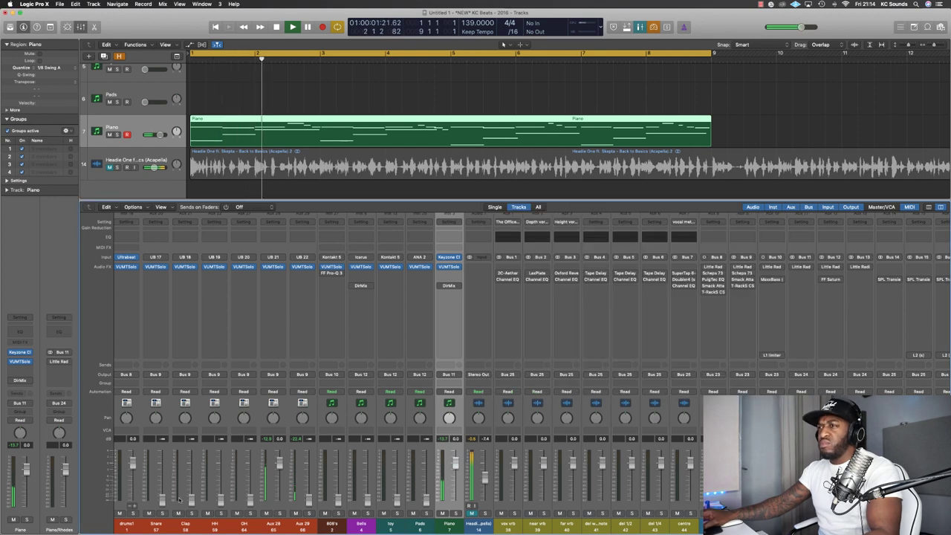
pyautogui.click(128, 525)
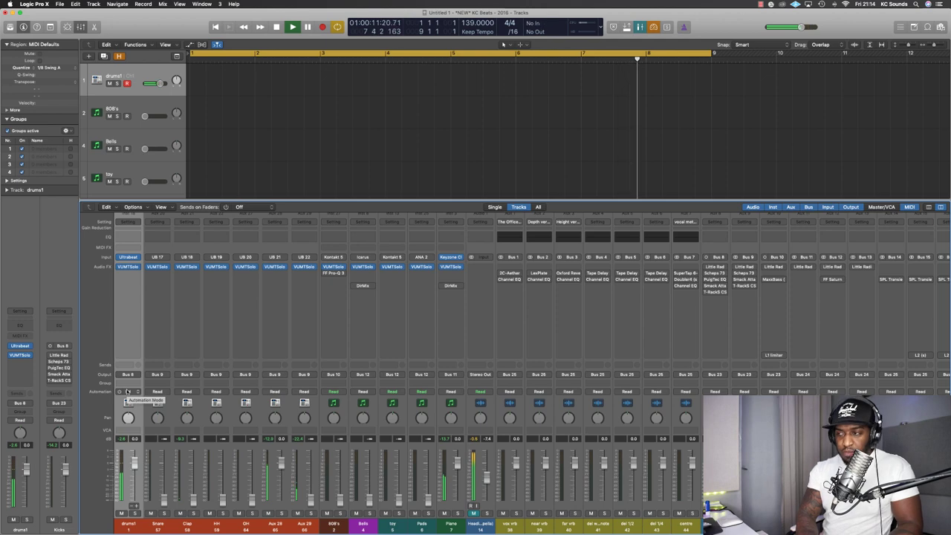
pyautogui.click(128, 257)
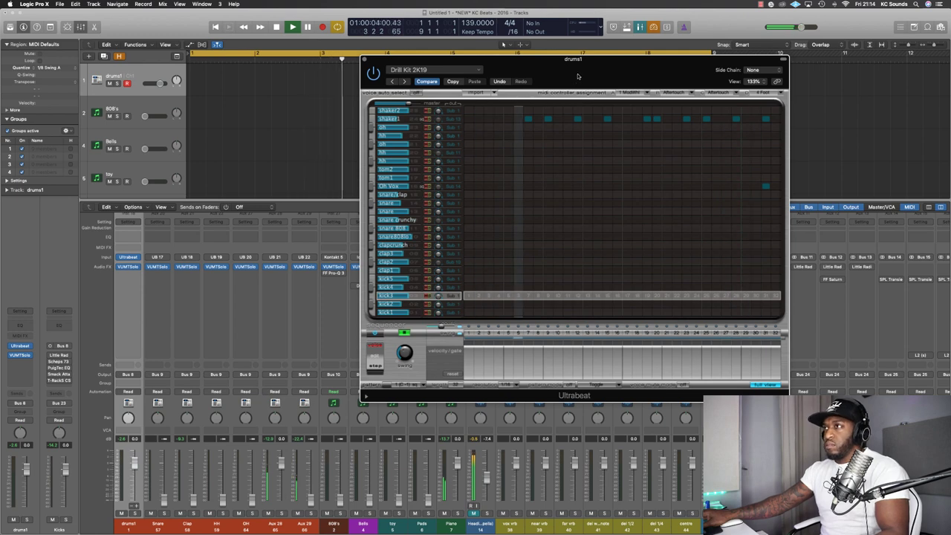
pyautogui.press('space')
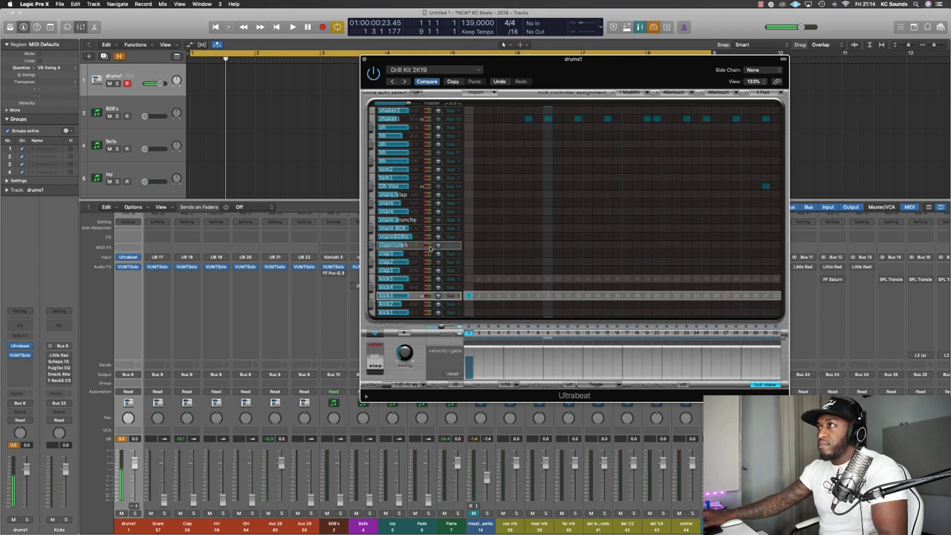
pyautogui.click(538, 245)
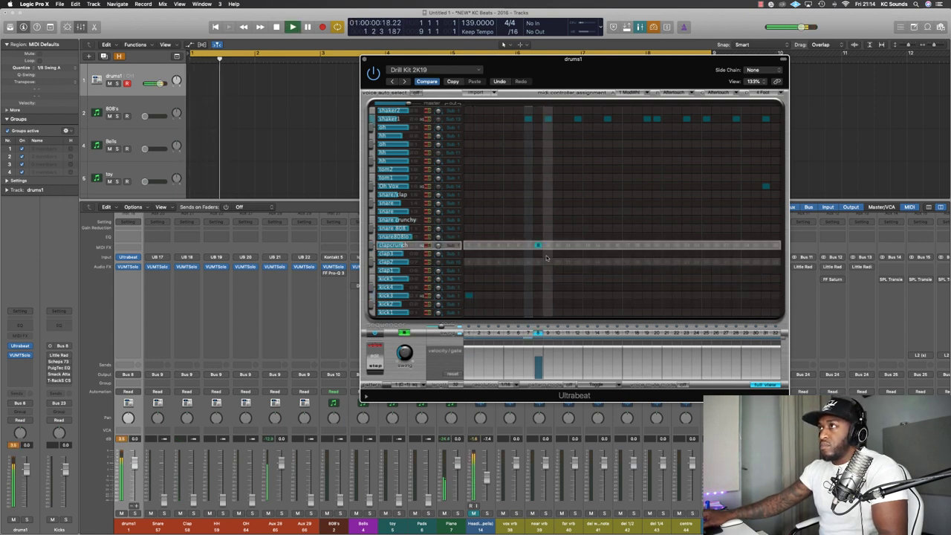
pyautogui.click(538, 245)
pyautogui.click(528, 245)
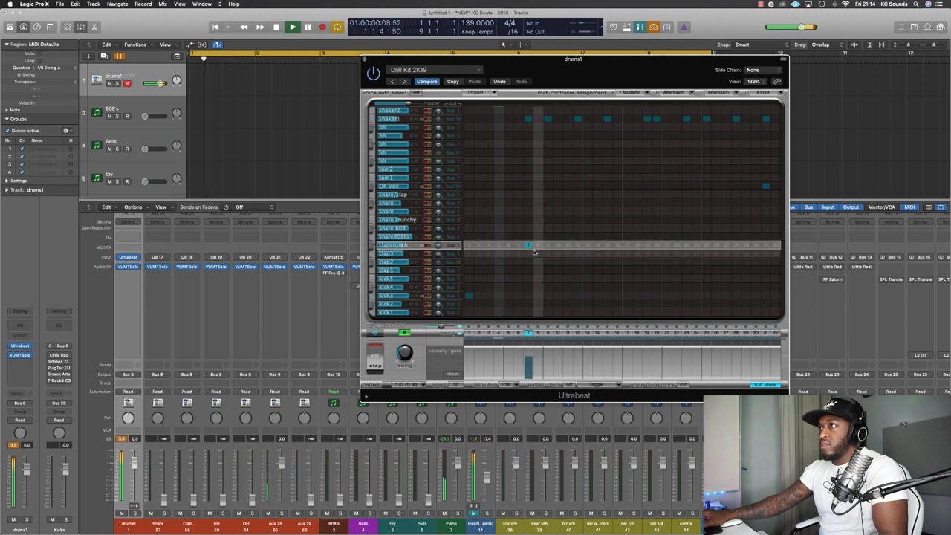
pyautogui.click(528, 245)
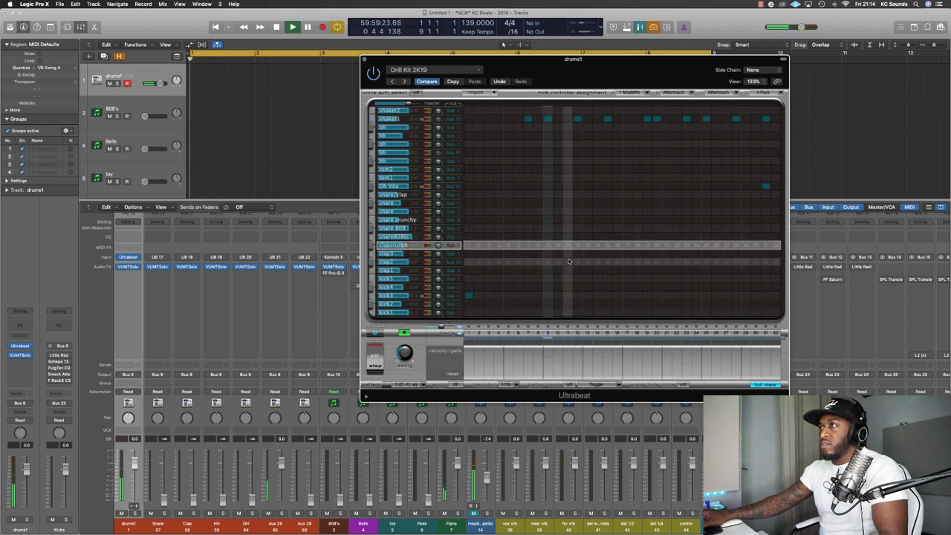
# - Program clapcrunch hits on steps 9 and 27 of the Ultrabeat pattern
pyautogui.click(547, 246)
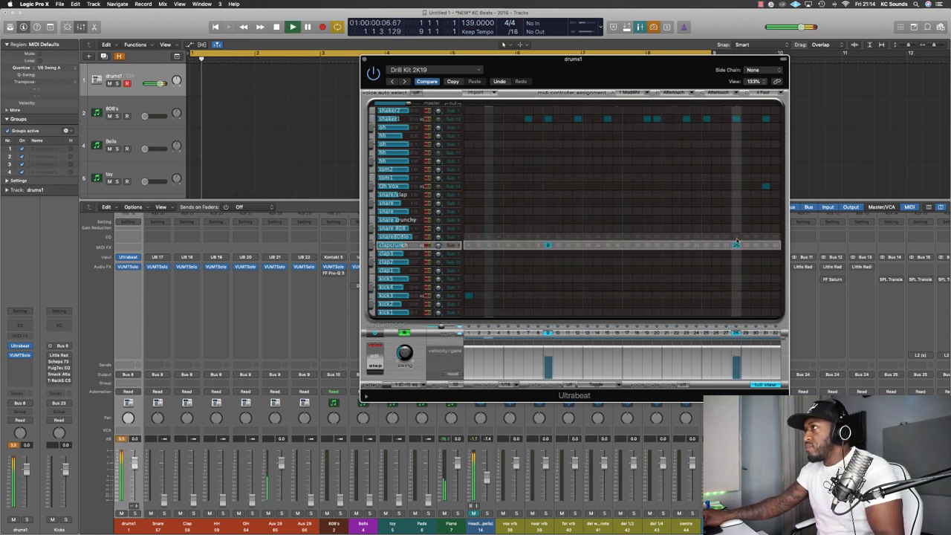
pyautogui.click(734, 246)
pyautogui.click(726, 246)
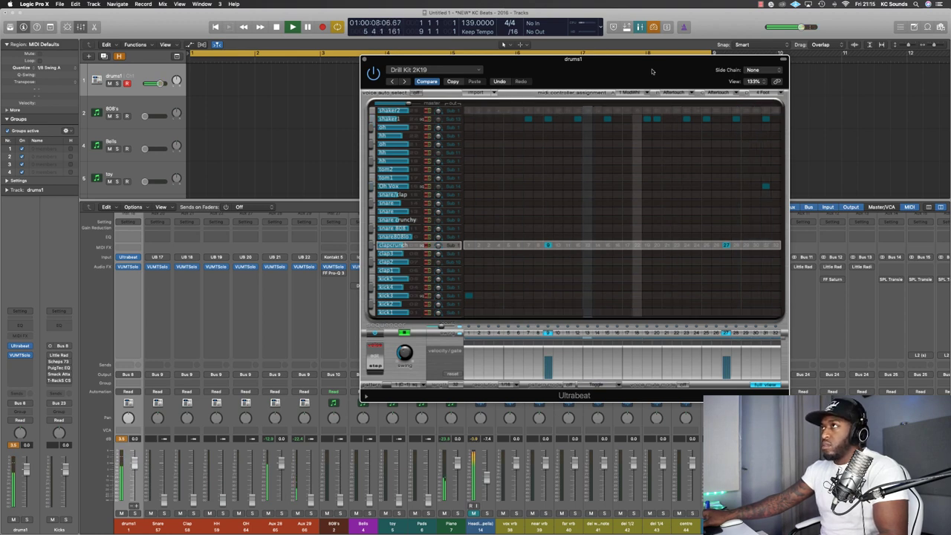
# - Add kick3 hits on steps 19 and 30, giving step 30 a lower velocity
pyautogui.moveTo(641, 68); pyautogui.dragTo(802, 23)
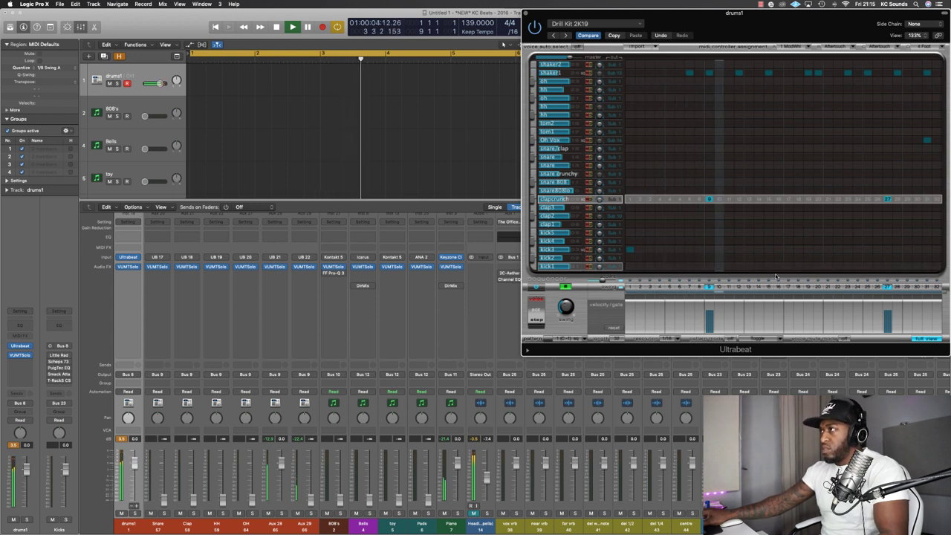
pyautogui.click(808, 250)
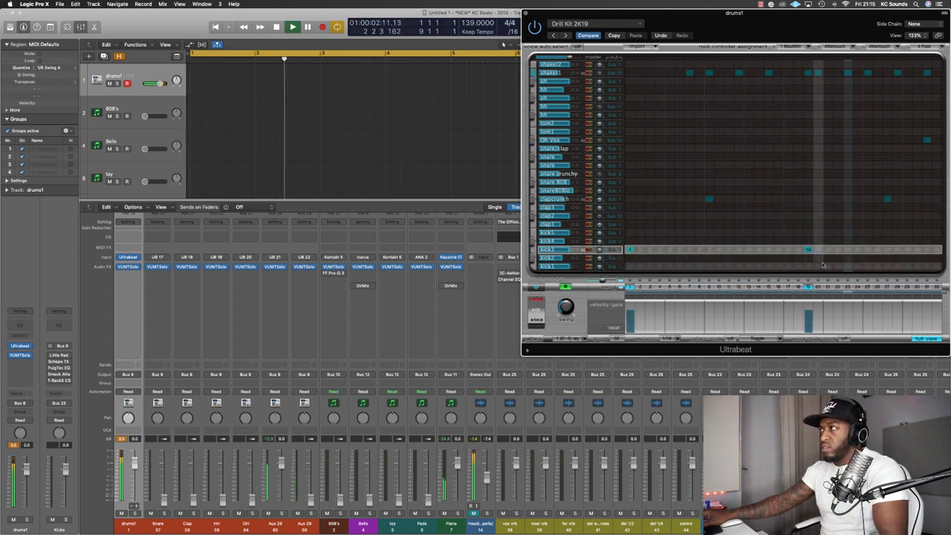
pyautogui.click(918, 250)
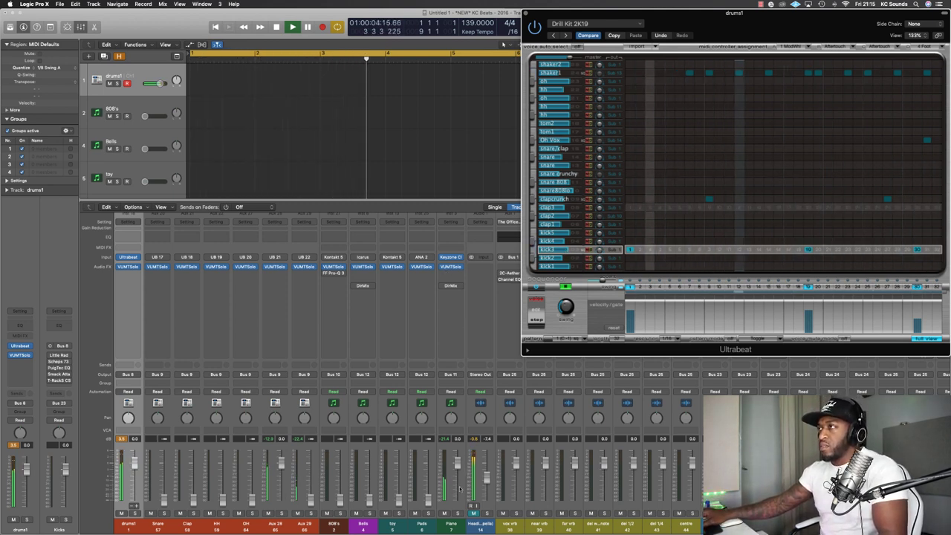
# - Restart playback of the drum and piano loop, and dismiss the system update notification
pyautogui.moveTo(809, 13); pyautogui.dragTo(647, 72)
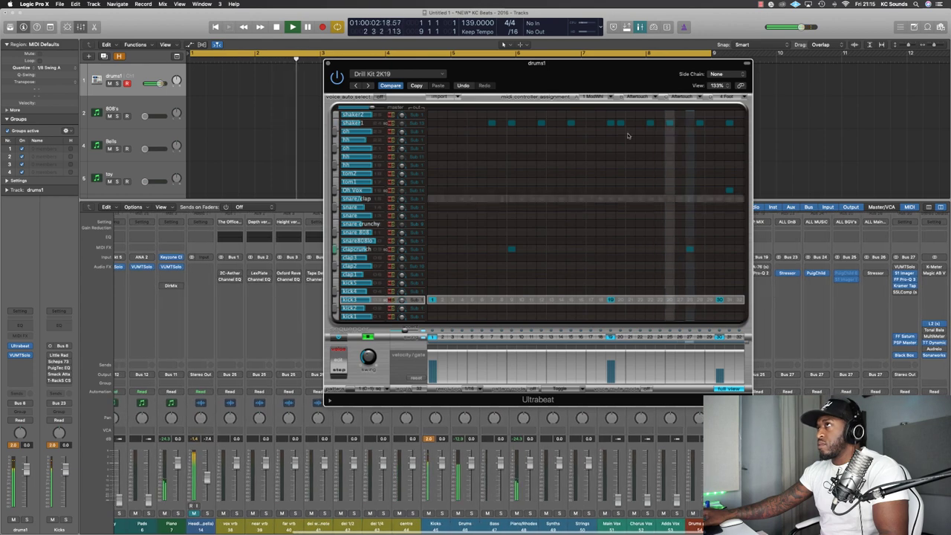
pyautogui.press('space')
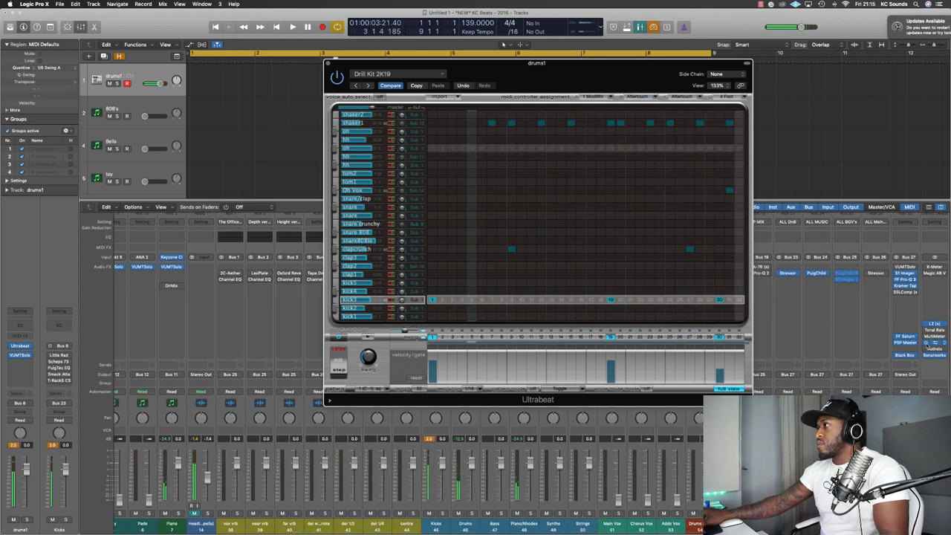
pyautogui.press('space')
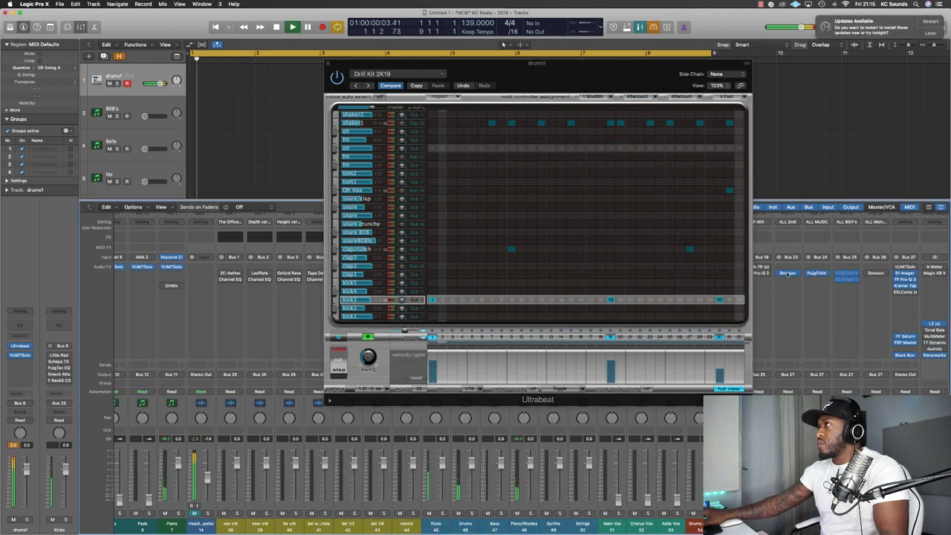
pyautogui.click(931, 33)
pyautogui.click(921, 68)
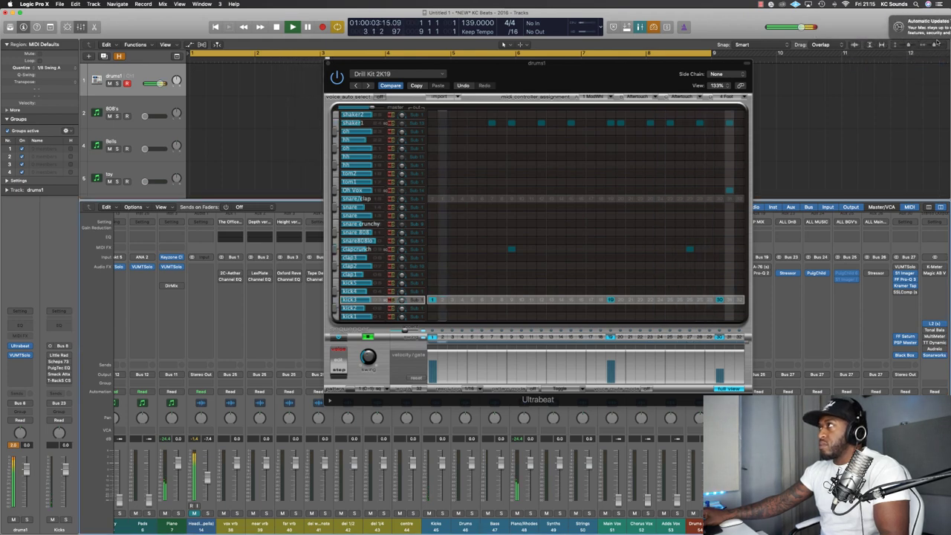
pyautogui.moveTo(534, 63); pyautogui.dragTo(520, 60)
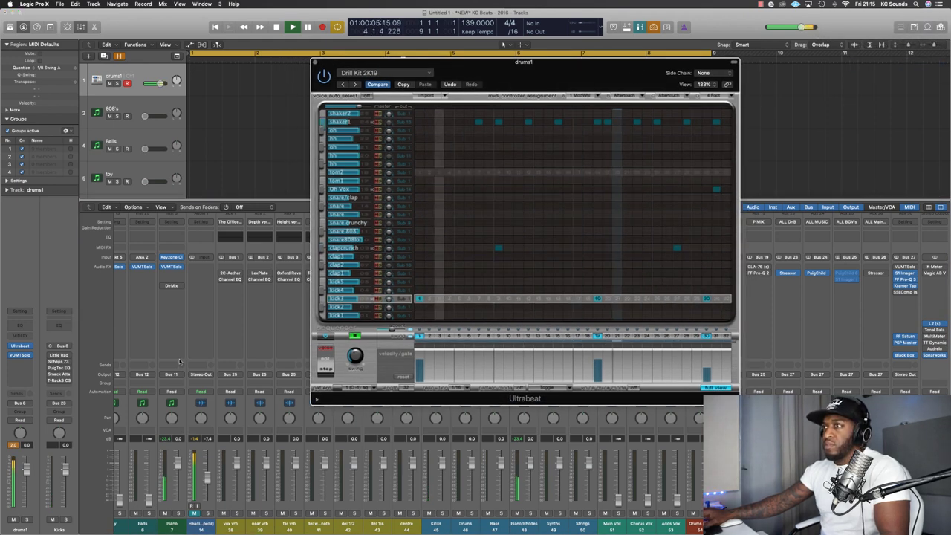
# - Set the Piano track's volume to -3.7 dB and unmute the acapella track
pyautogui.hscroll(-10, 179, 362)
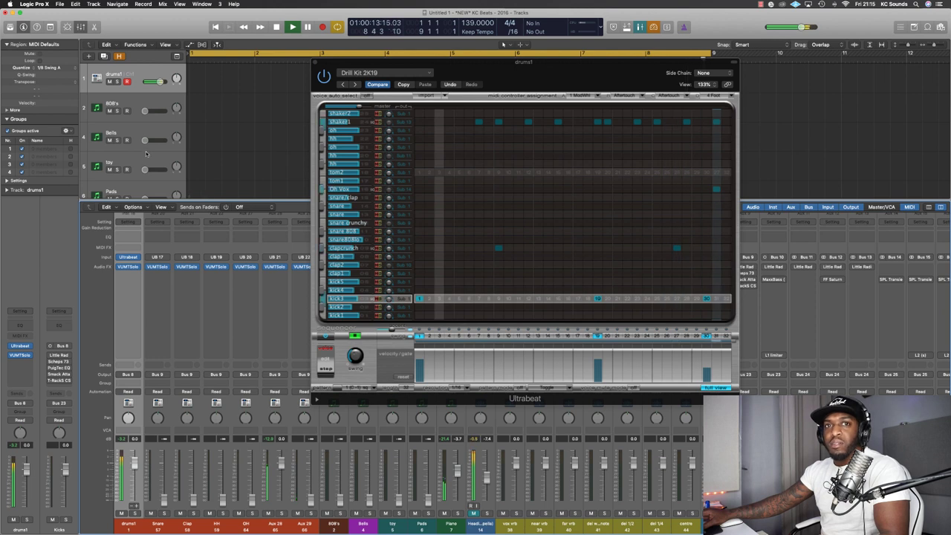
pyautogui.scroll(-2, 145, 154)
pyautogui.scroll(-3, 145, 154)
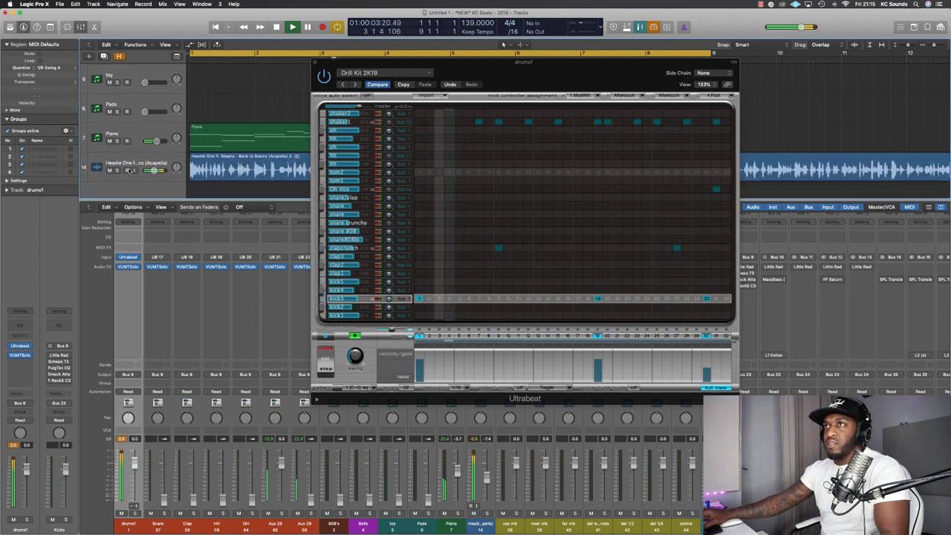
# - Mute the acapella track, move the Ultrabeat window aside, and record a four-bar part on the 808's track
pyautogui.click(109, 170)
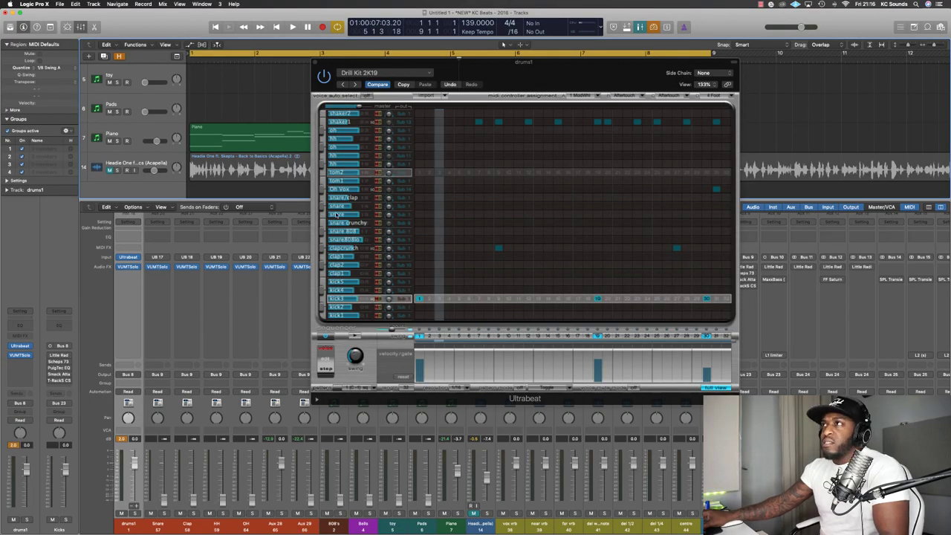
pyautogui.moveTo(525, 65); pyautogui.dragTo(708, 16)
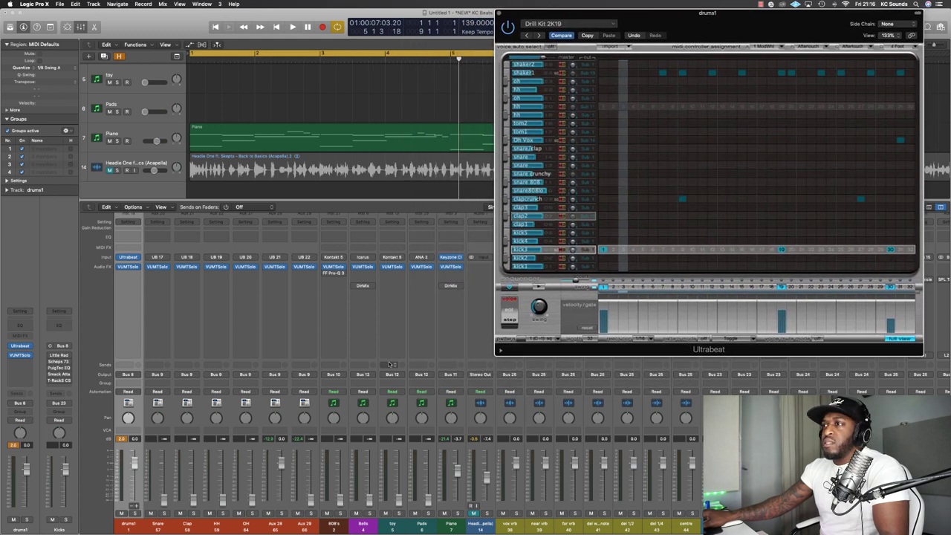
pyautogui.click(336, 525)
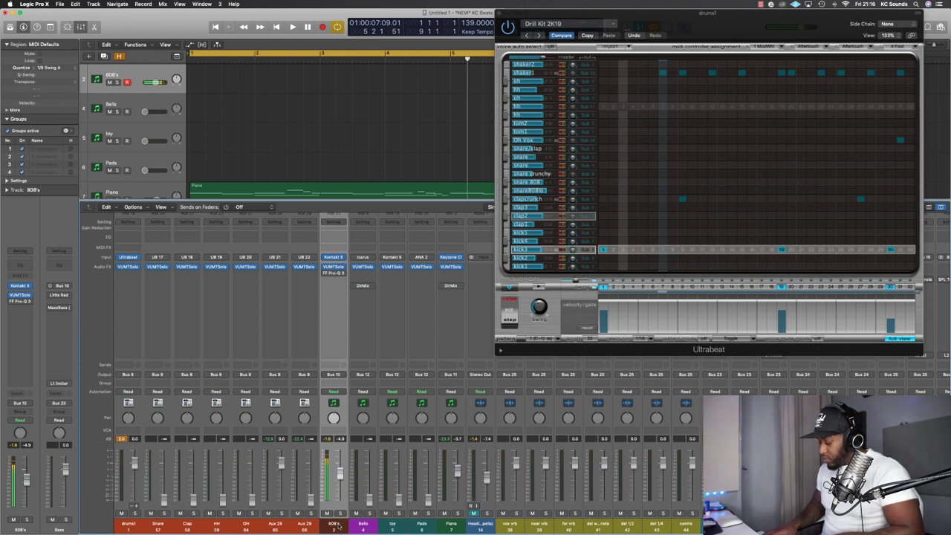
pyautogui.press('space')
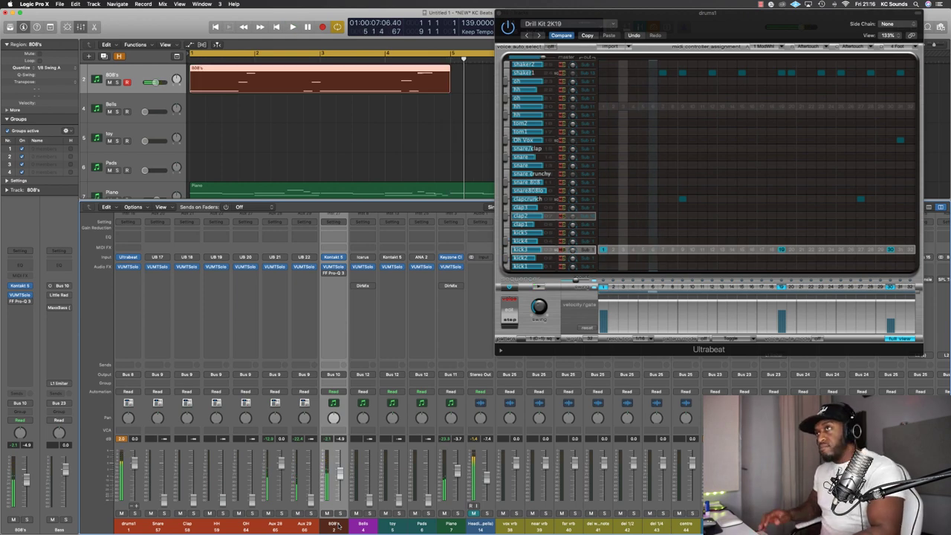
# - Try placing a copy of the 808's region at bar 5 during playback, and undo the copy
pyautogui.press('space')
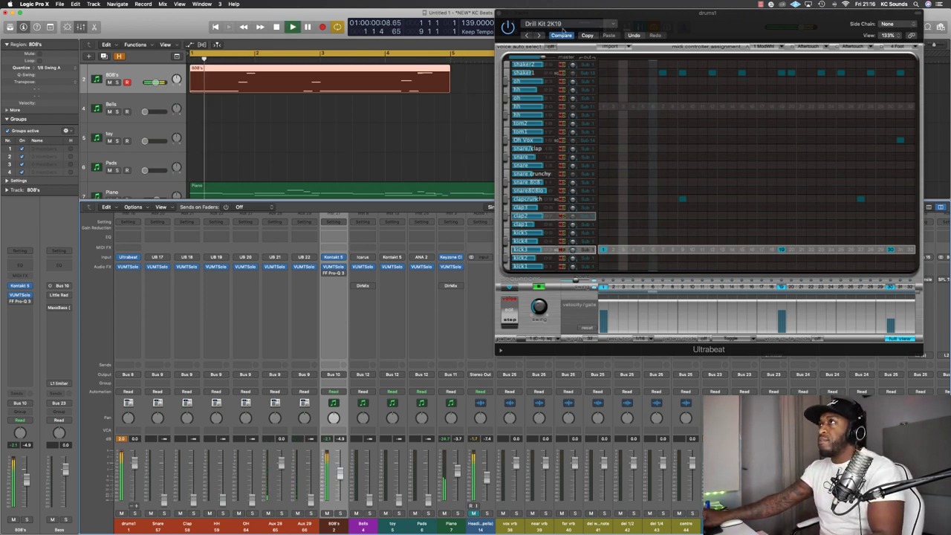
pyautogui.moveTo(698, 12); pyautogui.dragTo(713, 130)
pyautogui.moveTo(400, 83); pyautogui.dragTo(547, 100)
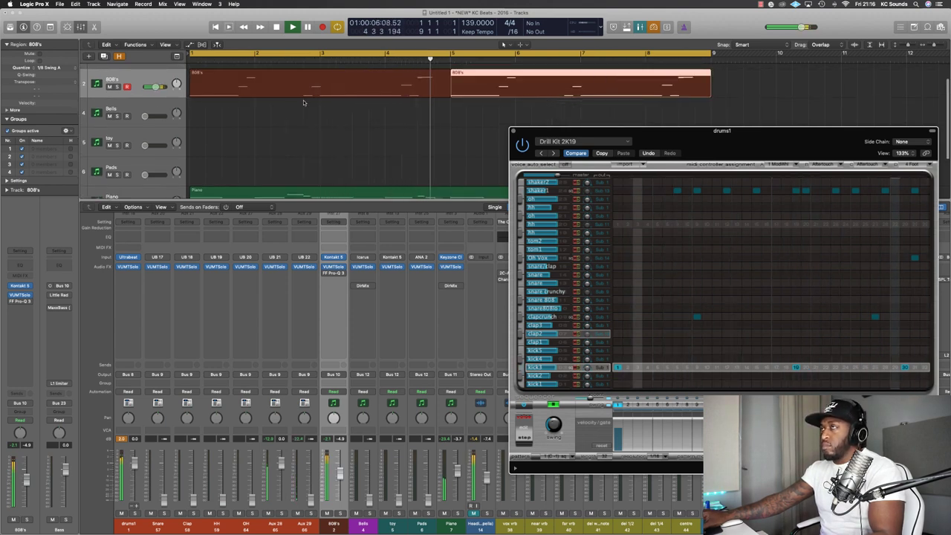
pyautogui.press('space')
pyautogui.click(436, 95)
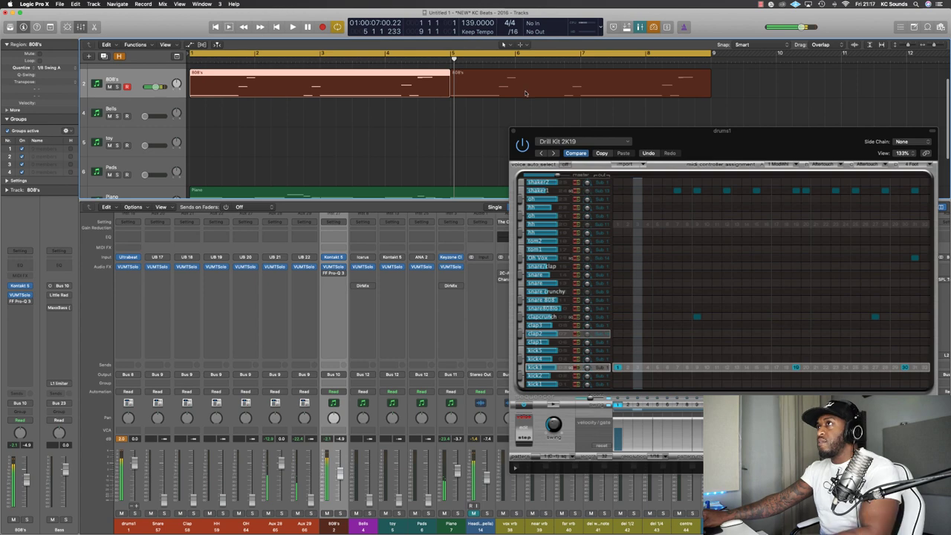
pyautogui.press('p')
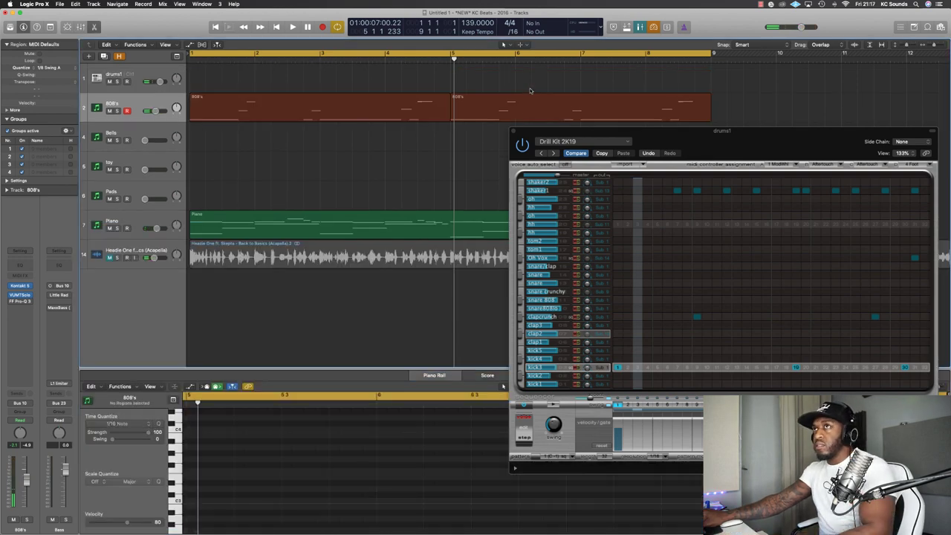
pyautogui.press('super+z')
pyautogui.click(404, 158)
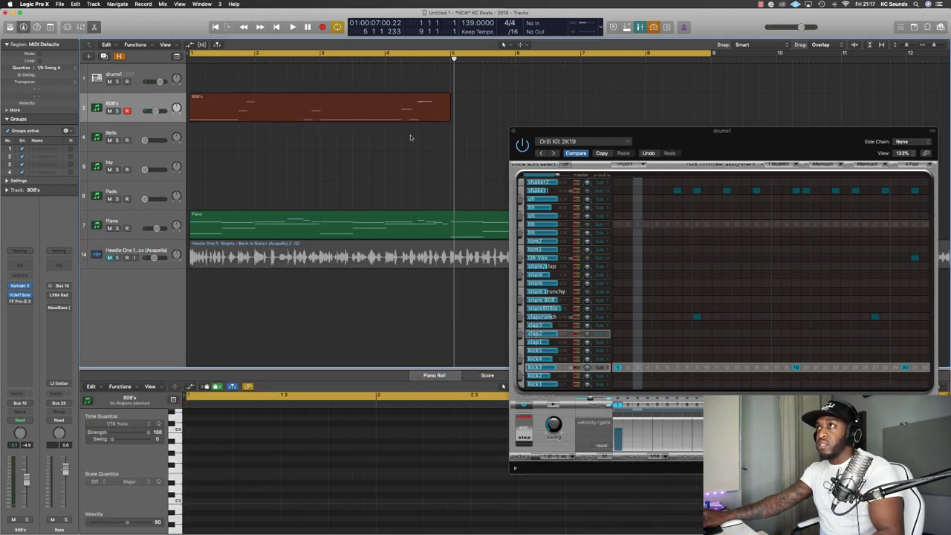
# - Play the loop, hide the Ultrabeat window, and show the 808's region's notes in the Piano Roll
pyautogui.press('space')
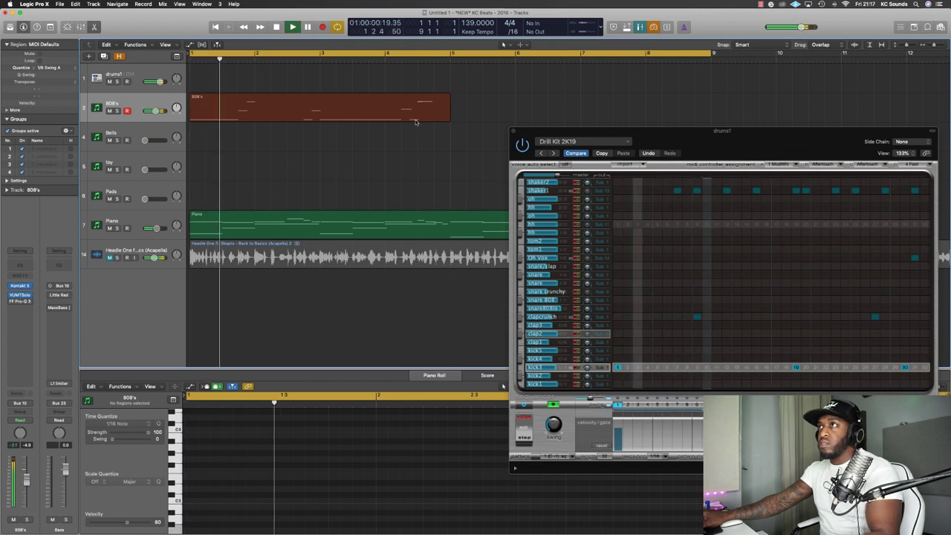
pyautogui.click(420, 116)
pyautogui.press('v')
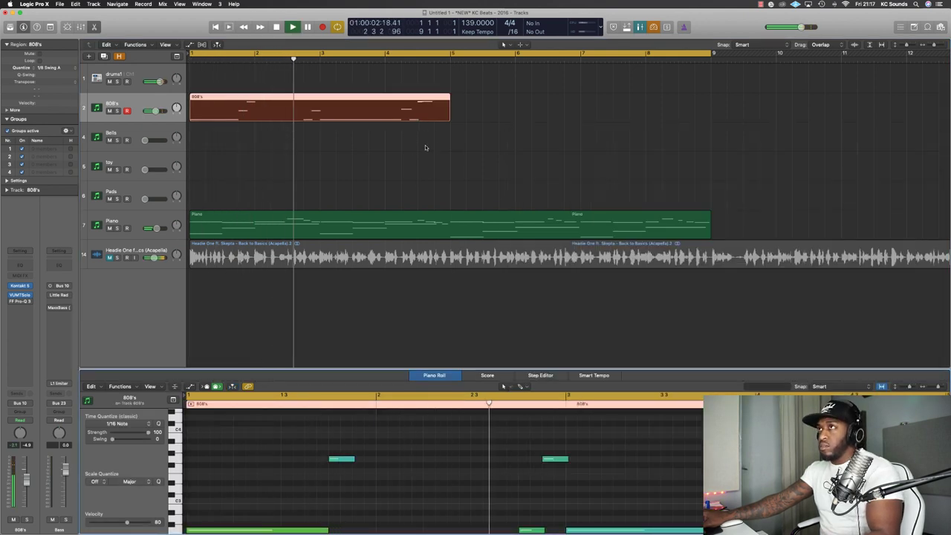
# - Stop playback, select the drums1 track, and reopen its Ultrabeat instrument
pyautogui.click(127, 85)
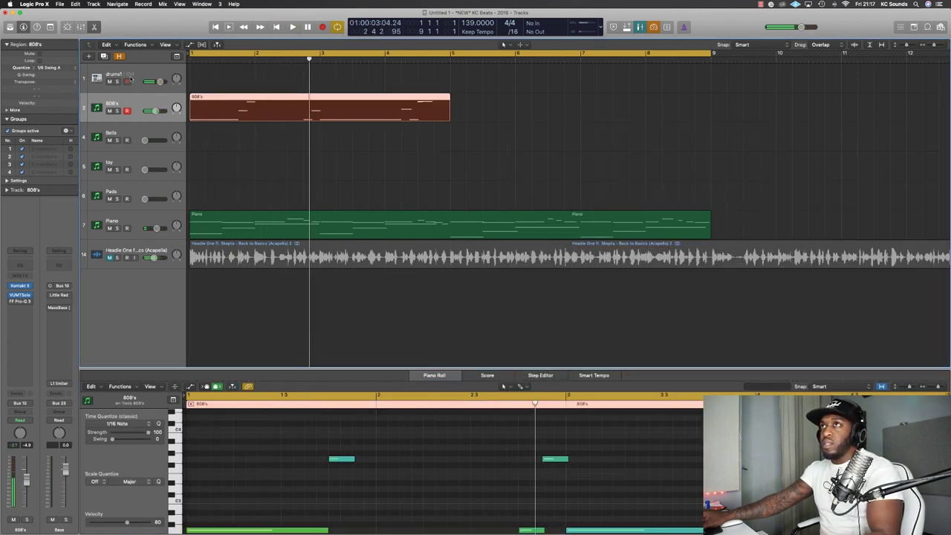
pyautogui.click(131, 78)
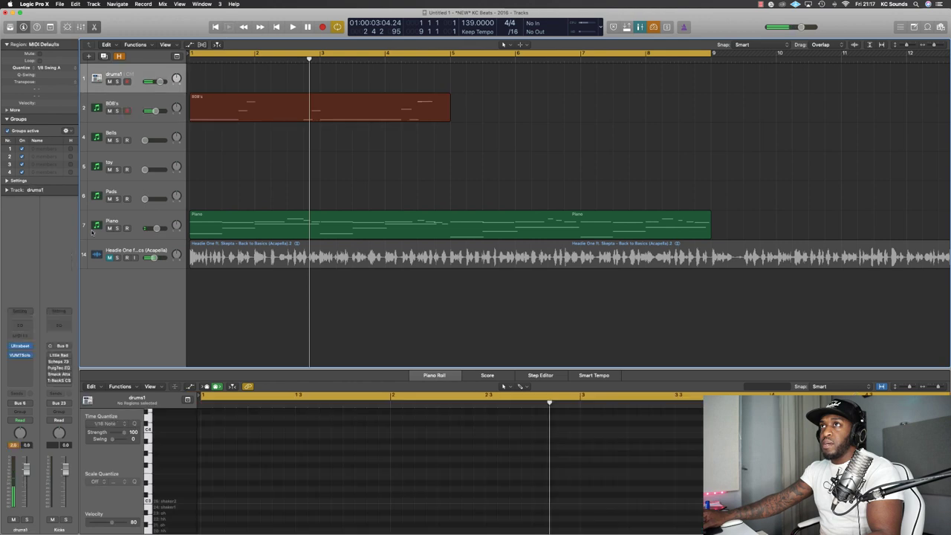
pyautogui.click(20, 346)
pyautogui.moveTo(721, 131); pyautogui.dragTo(661, 124)
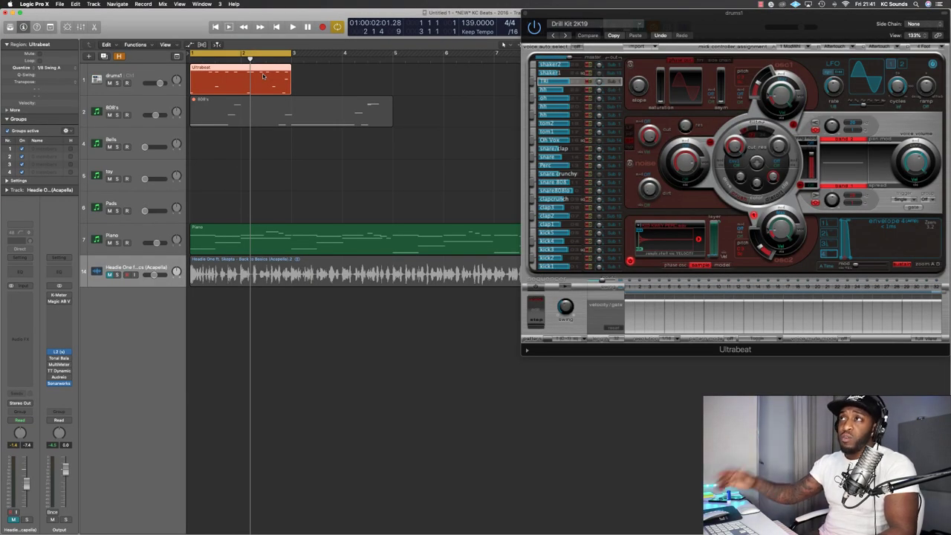
# - Try duplicating the Ultrabeat region at bar 3, and delete the copy
pyautogui.moveTo(224, 69); pyautogui.dragTo(380, 77)
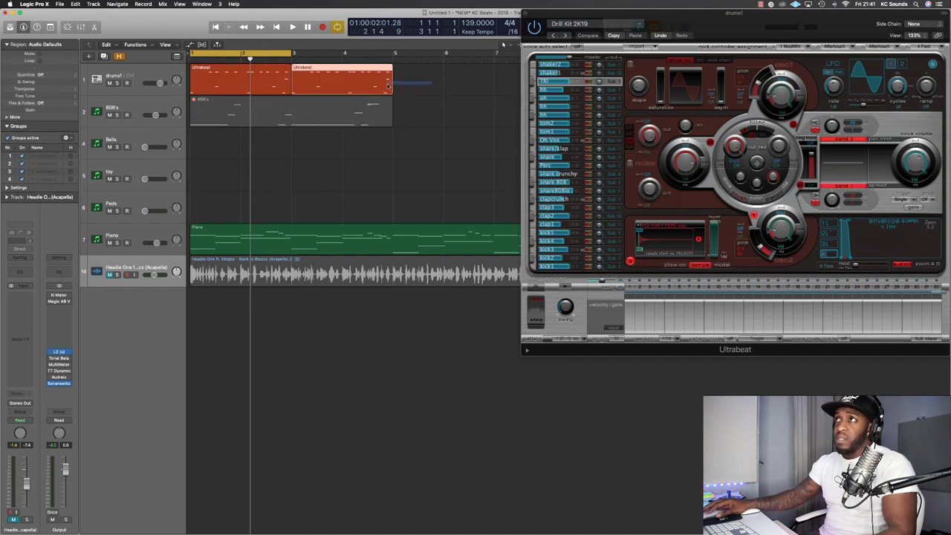
pyautogui.keyDown('shift'); pyautogui.click(272, 83); pyautogui.keyUp('shift')
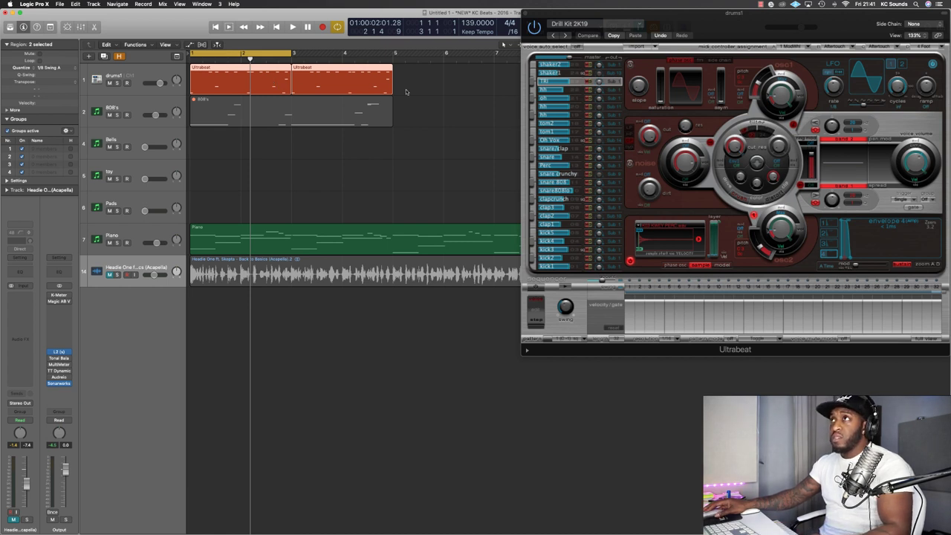
pyautogui.click(371, 77)
pyautogui.press('Delete')
pyautogui.click(258, 85)
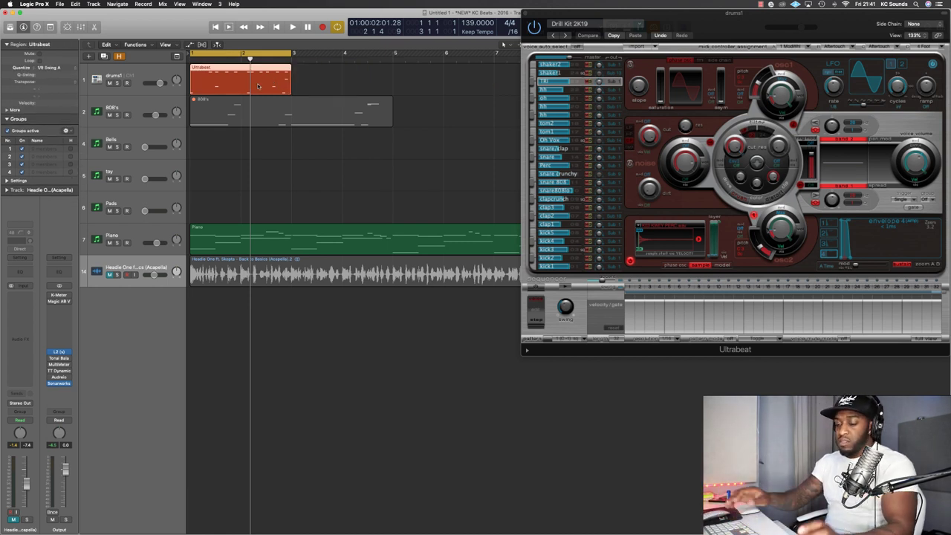
# - Repeat the Ultrabeat drum pattern to form a single region ending at bar 5 and open it in the Piano Roll
pyautogui.press('super+r')
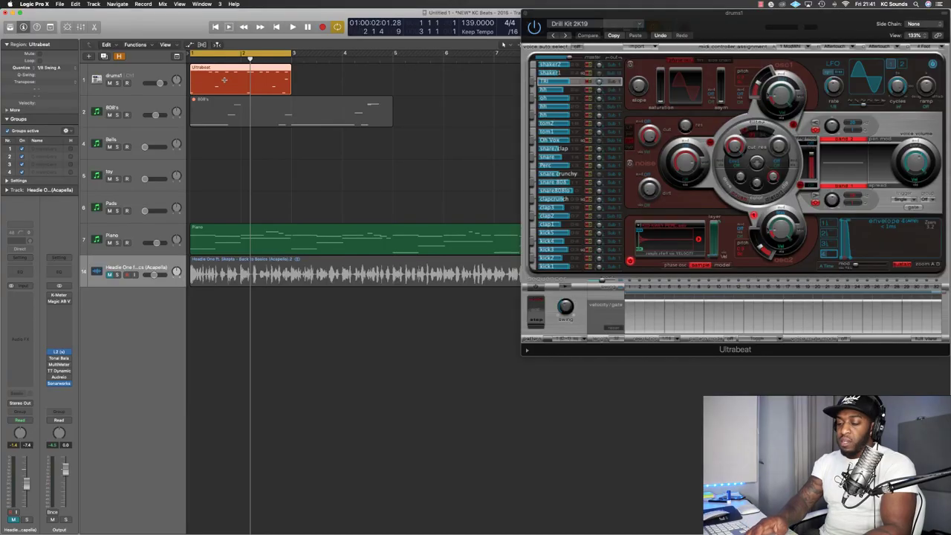
pyautogui.press('super+r')
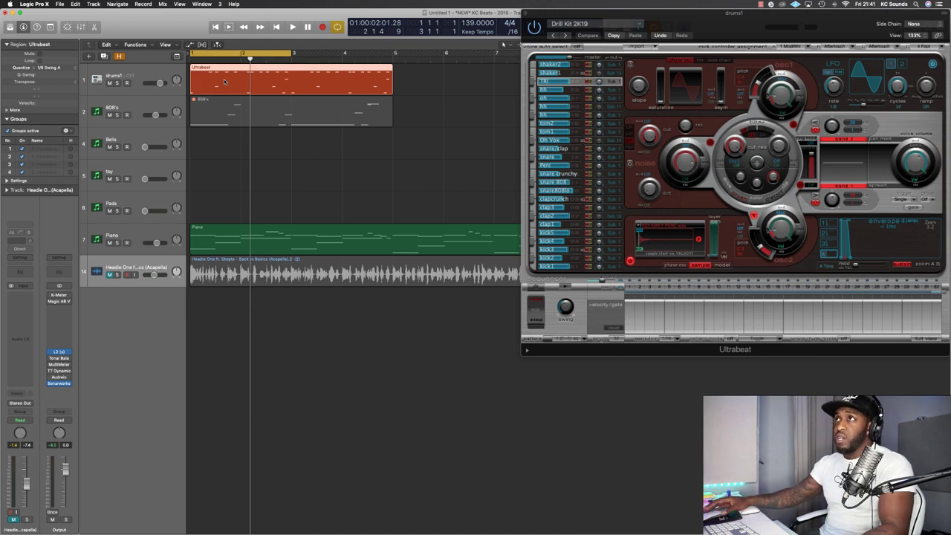
pyautogui.press('super+Down')
pyautogui.doubleClick(314, 109)
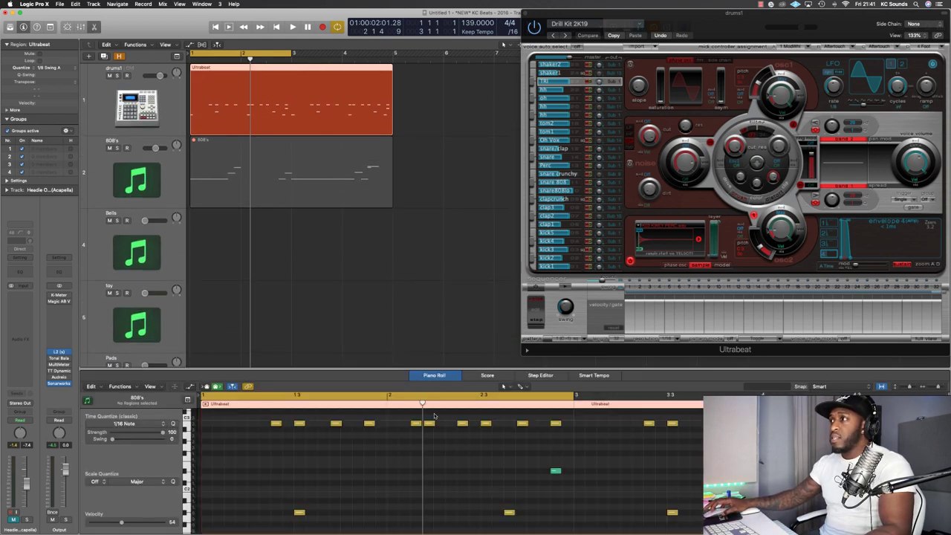
# - Solo the drums1 track, play it, and extend the cycle range to bar 5
pyautogui.click(117, 76)
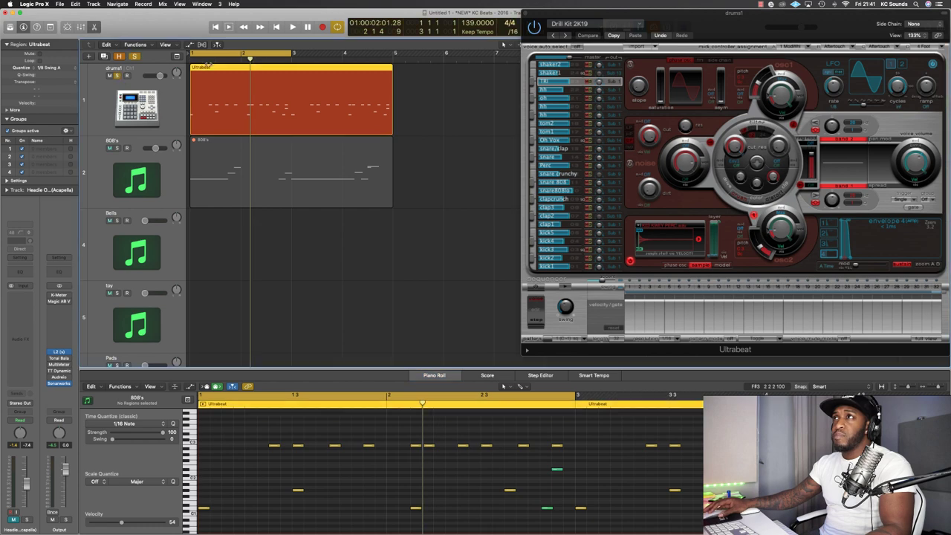
pyautogui.press('space')
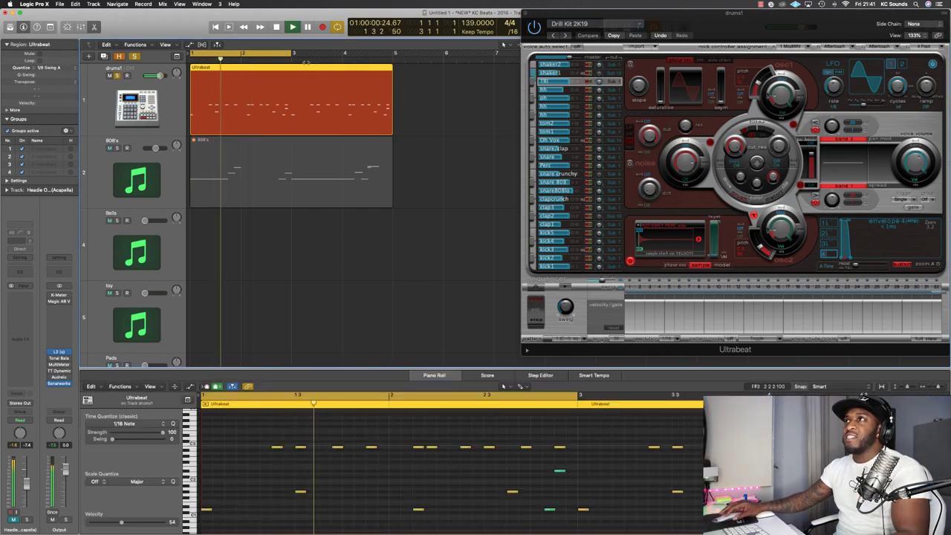
pyautogui.moveTo(292, 53); pyautogui.dragTo(393, 89)
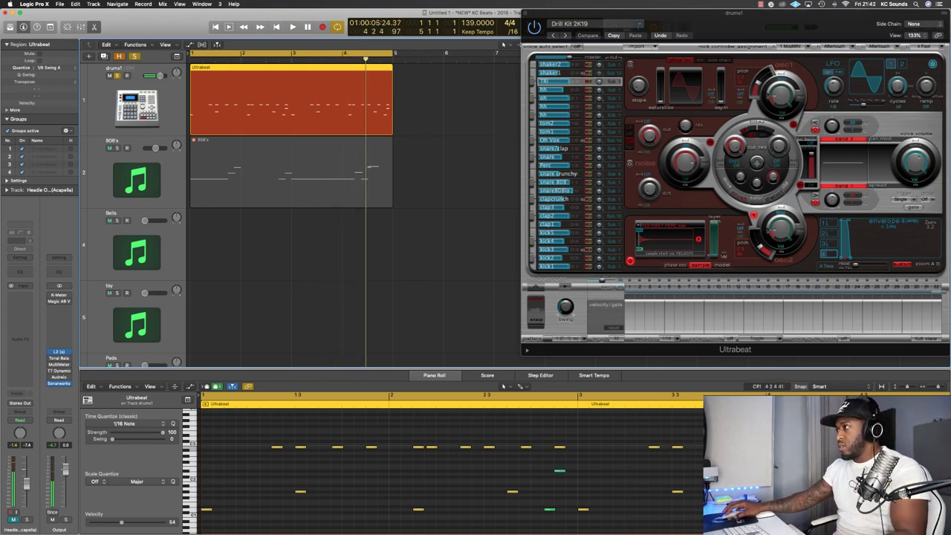
# - Check the kick3 notes of the drum region in the Piano Roll while playing the soloed drums
pyautogui.click(550, 509)
pyautogui.press('super+Down')
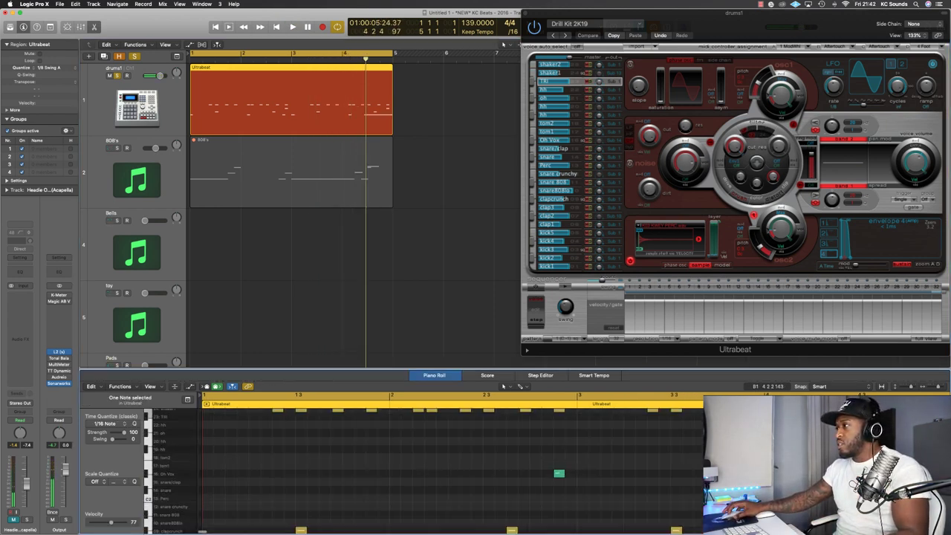
pyautogui.press('super+Right')
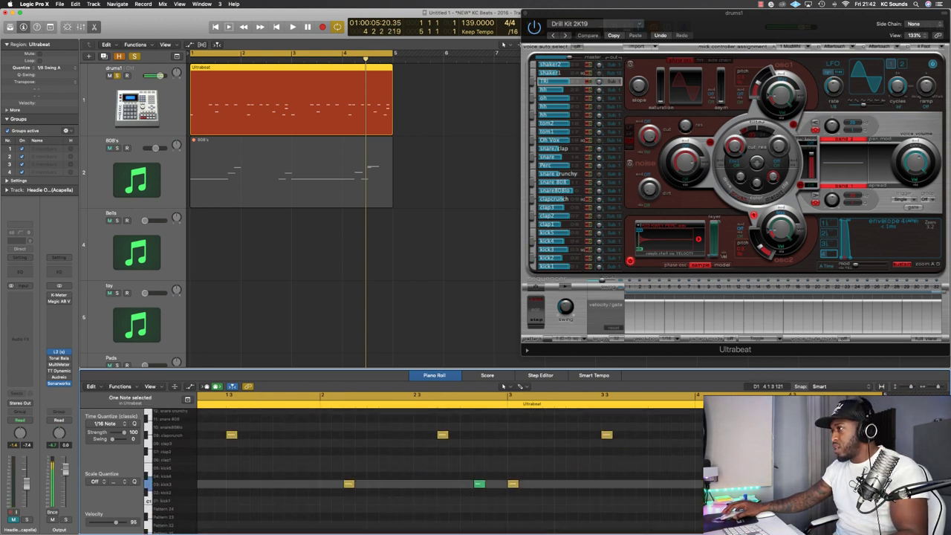
pyautogui.press('space')
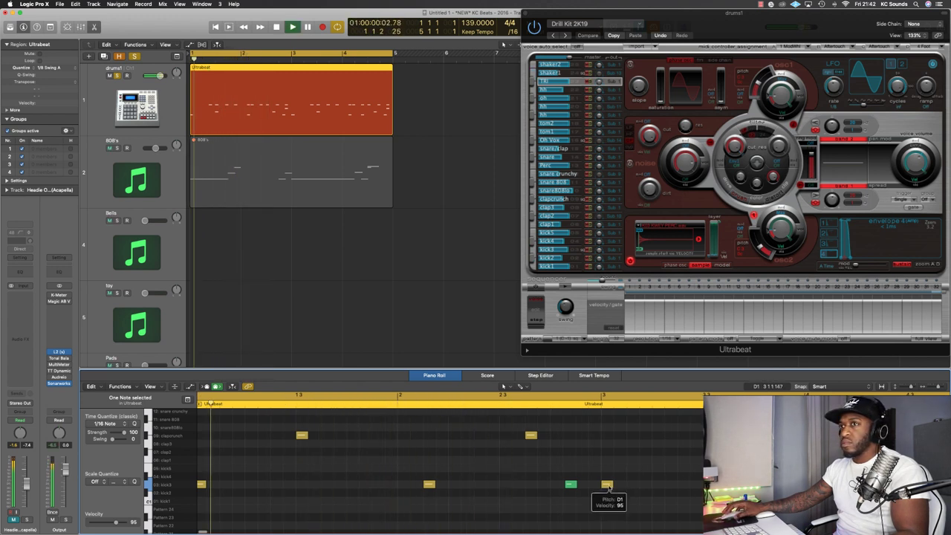
pyautogui.scroll(2, 490, 459)
pyautogui.press('super+Left')
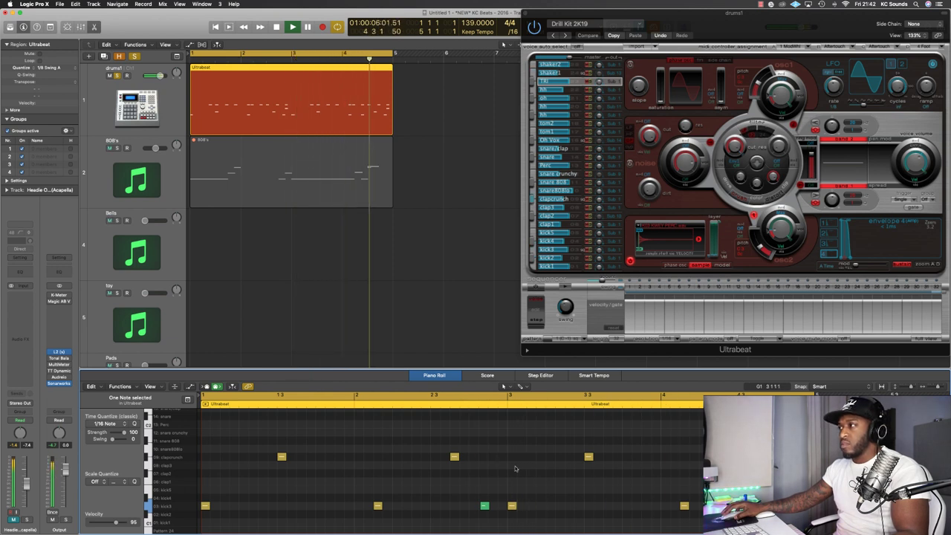
# - Turn off solo on the drums1 track, restart playback, and unmute the 808's region
pyautogui.press('space')
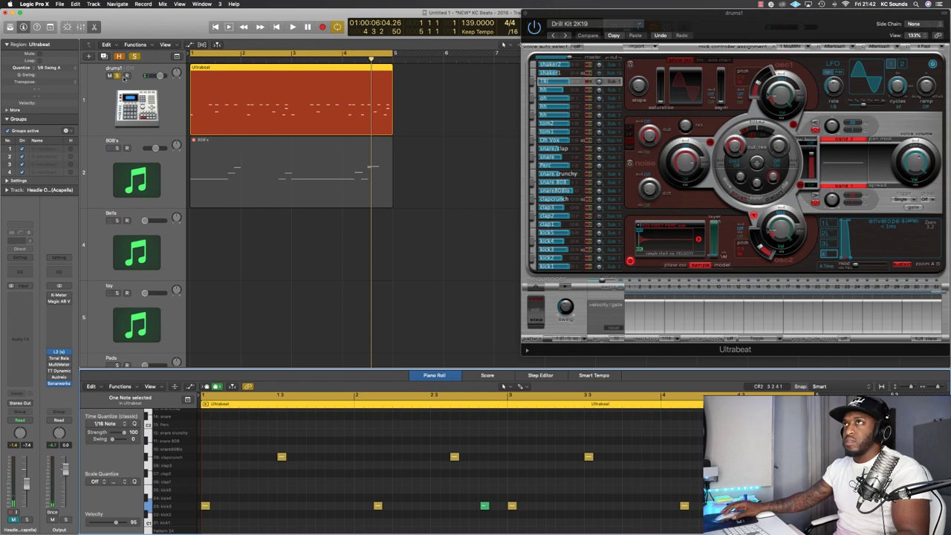
pyautogui.press('space')
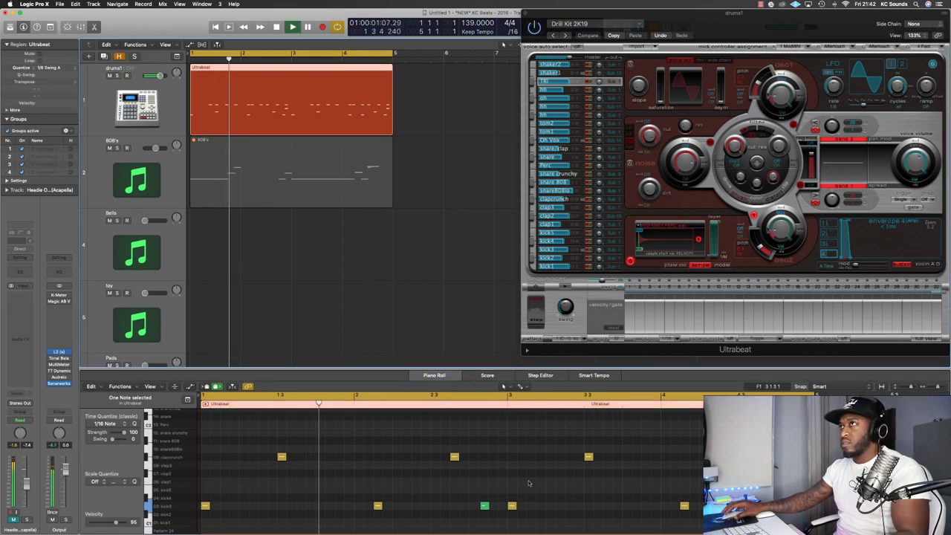
pyautogui.press('super+Up')
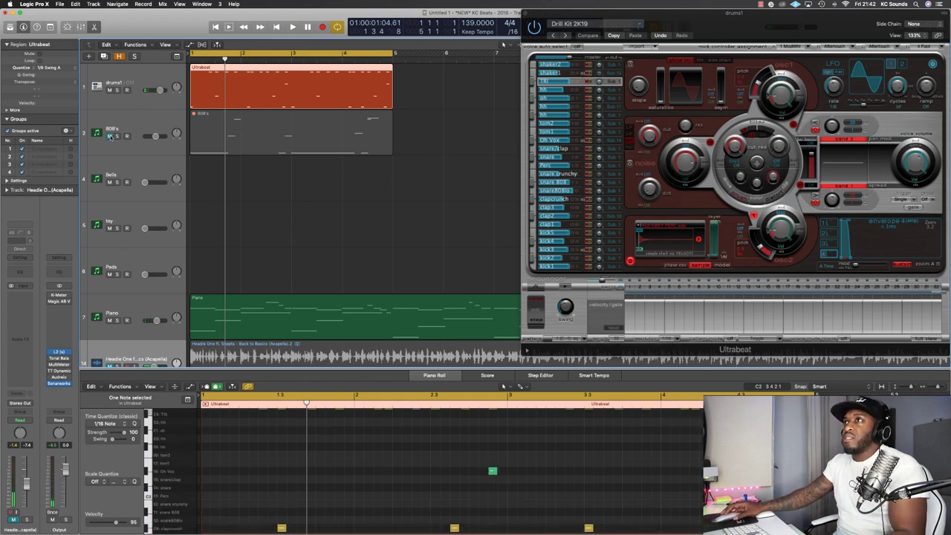
pyautogui.press('Return')
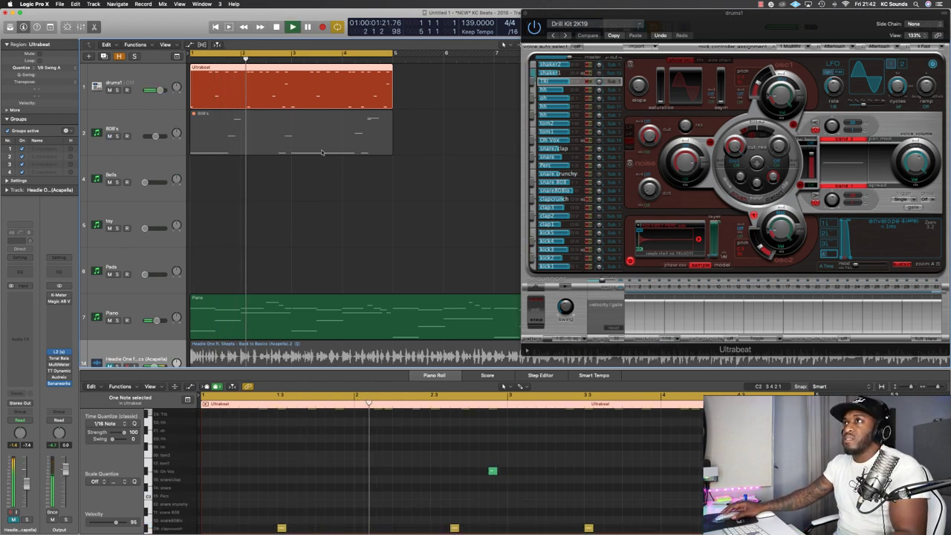
pyautogui.click(322, 152)
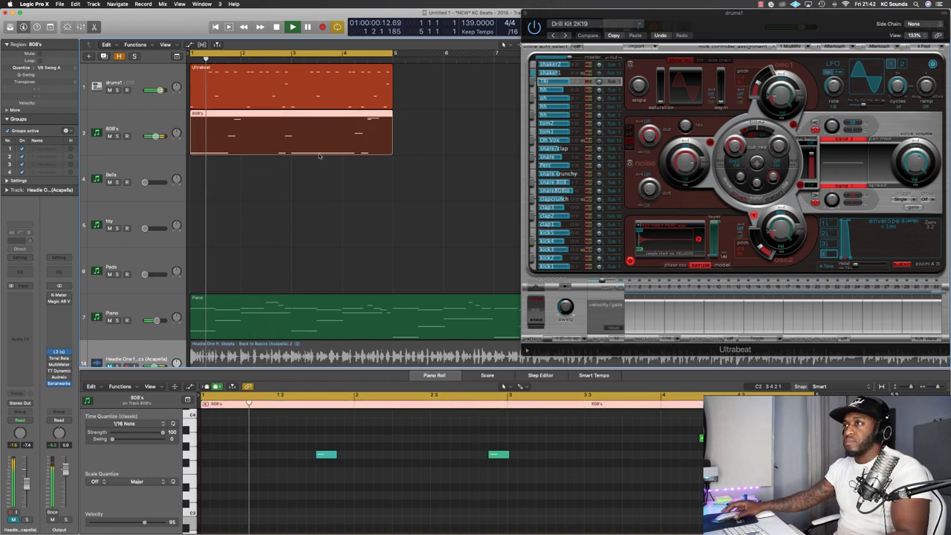
# - Examine the 808's notes in the Piano Roll while playing the loop from the start
pyautogui.press('space')
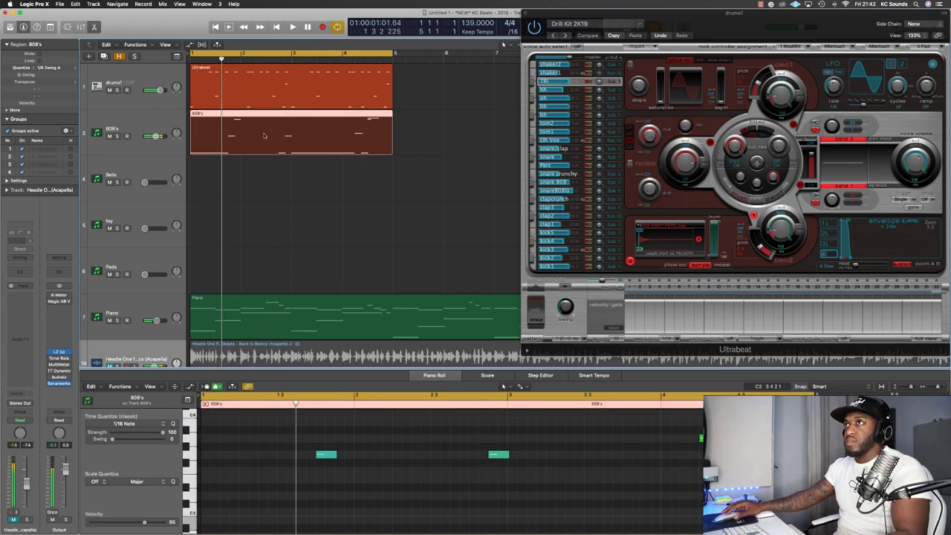
pyautogui.scroll(-5, 280, 444)
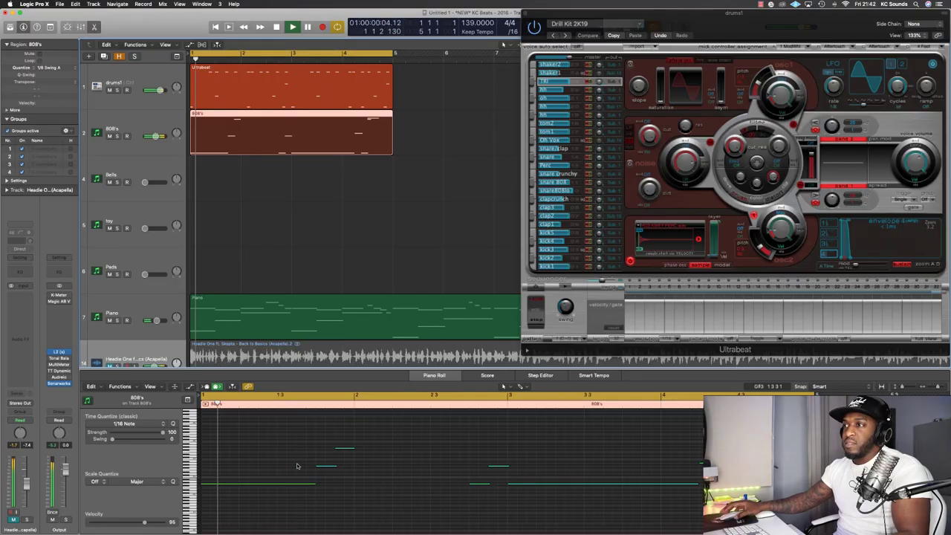
pyautogui.press('space')
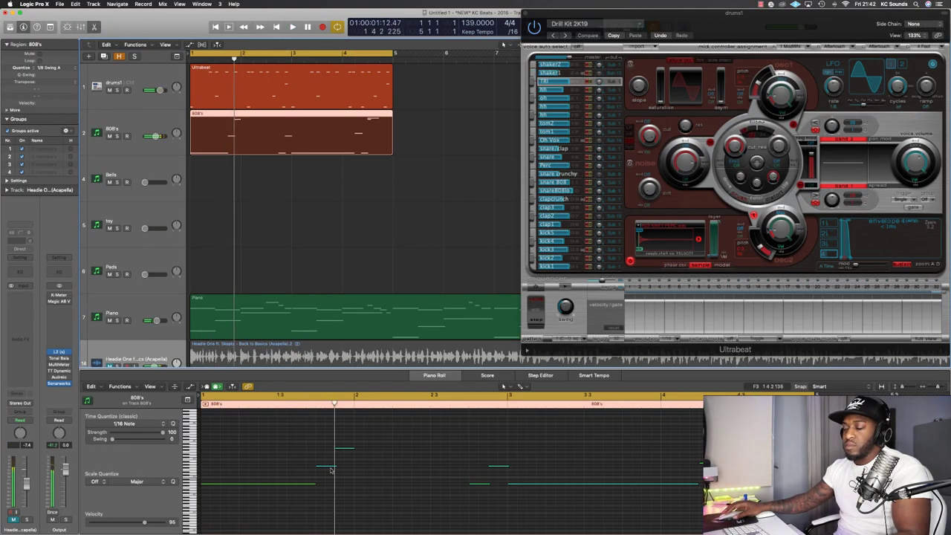
# - Add a short note at the start of bar 2 in the 808's region, lower its pitch, and play the loop
pyautogui.press('space')
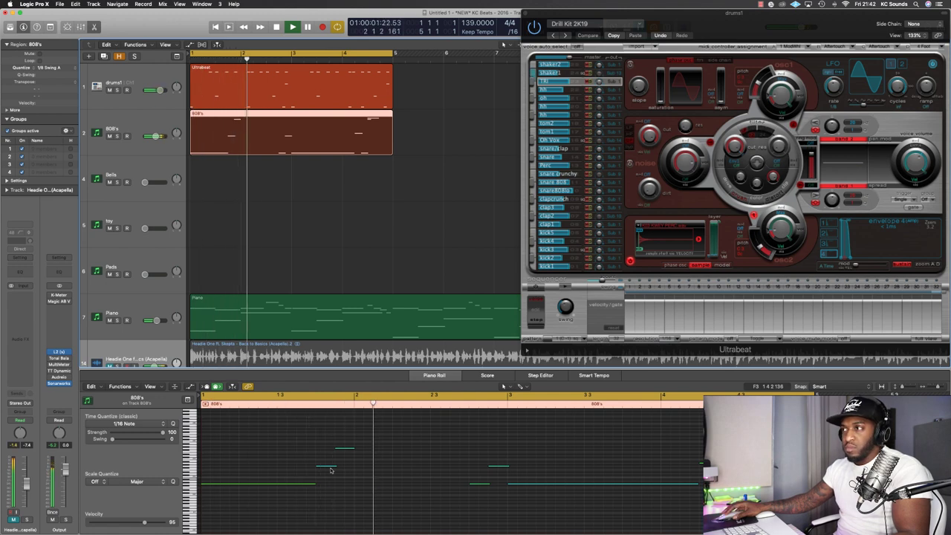
pyautogui.press('space')
pyautogui.click(326, 466)
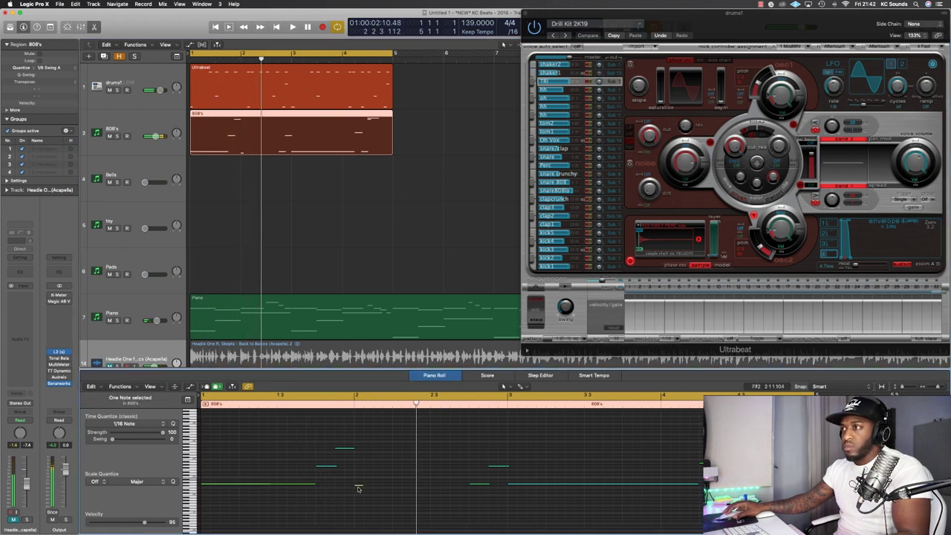
pyautogui.moveTo(358, 488); pyautogui.dragTo(358, 494)
pyautogui.press('space')
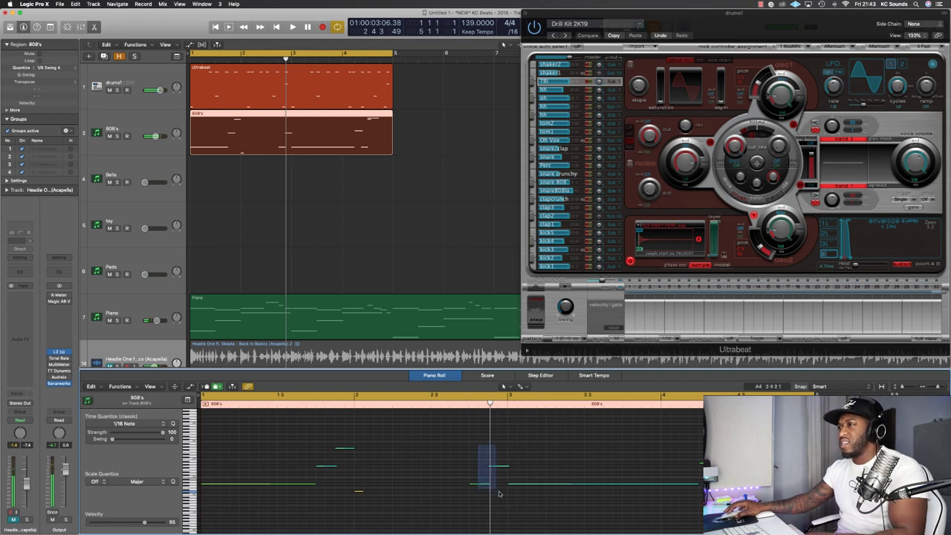
# - Delete all the short 808 notes between the opening long note and the long note at bar 3
pyautogui.moveTo(427, 413); pyautogui.dragTo(495, 490)
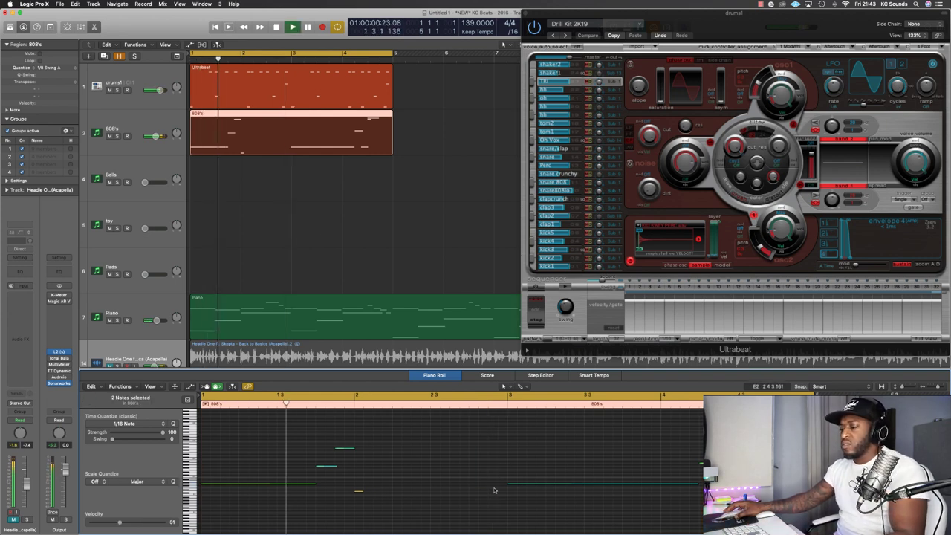
pyautogui.moveTo(316, 432); pyautogui.dragTo(373, 499)
pyautogui.press('Delete')
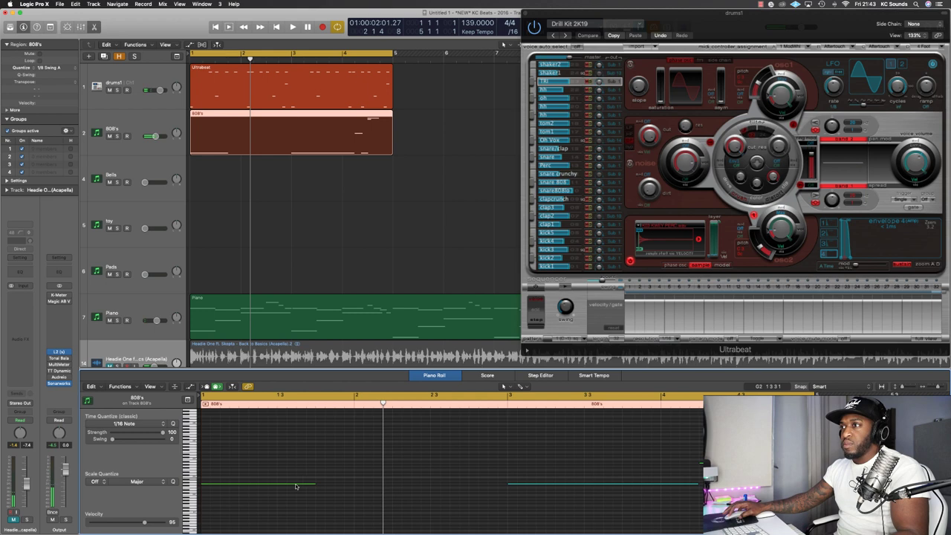
# - Duplicate the opening long 808 note to bar 2 at the same pitch, and shift the copy an eighth note later
pyautogui.moveTo(295, 484); pyautogui.dragTo(423, 494)
pyautogui.press('space')
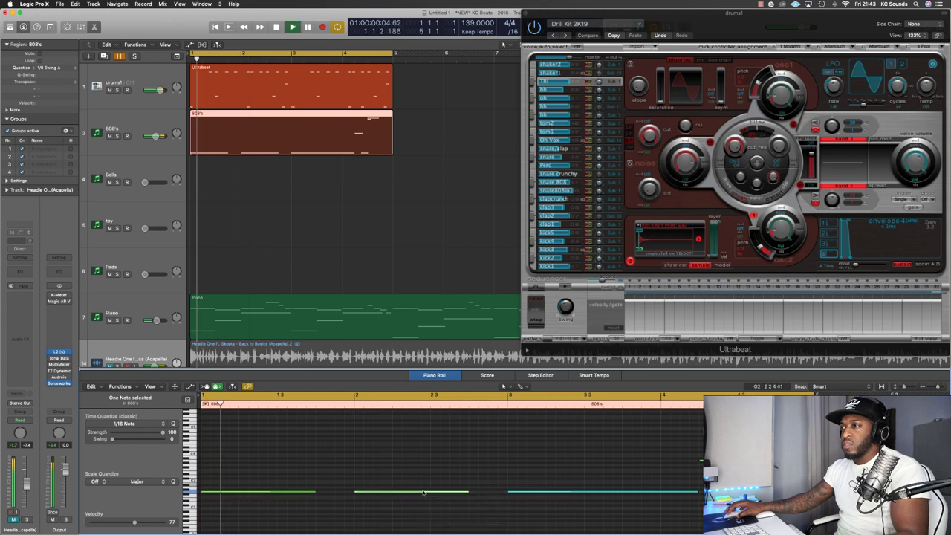
pyautogui.press('space')
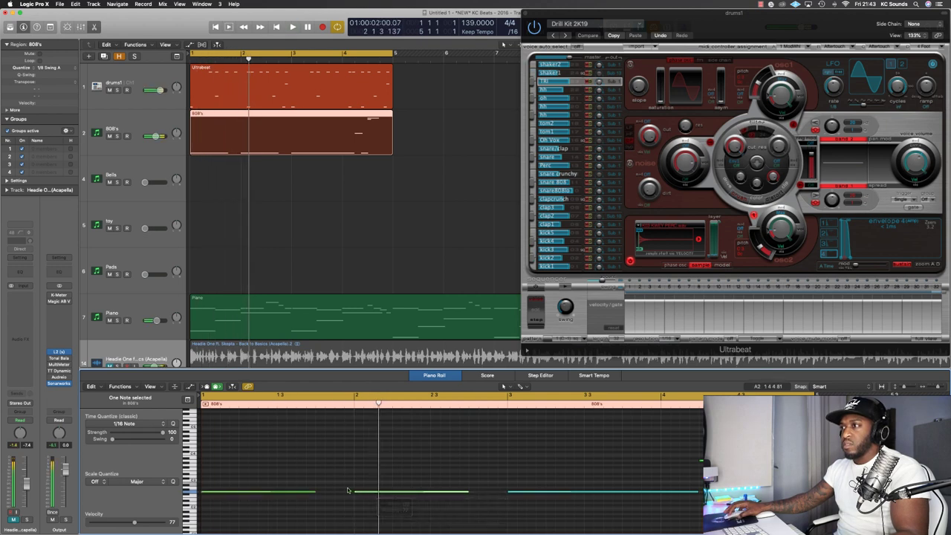
pyautogui.moveTo(364, 494); pyautogui.dragTo(383, 496)
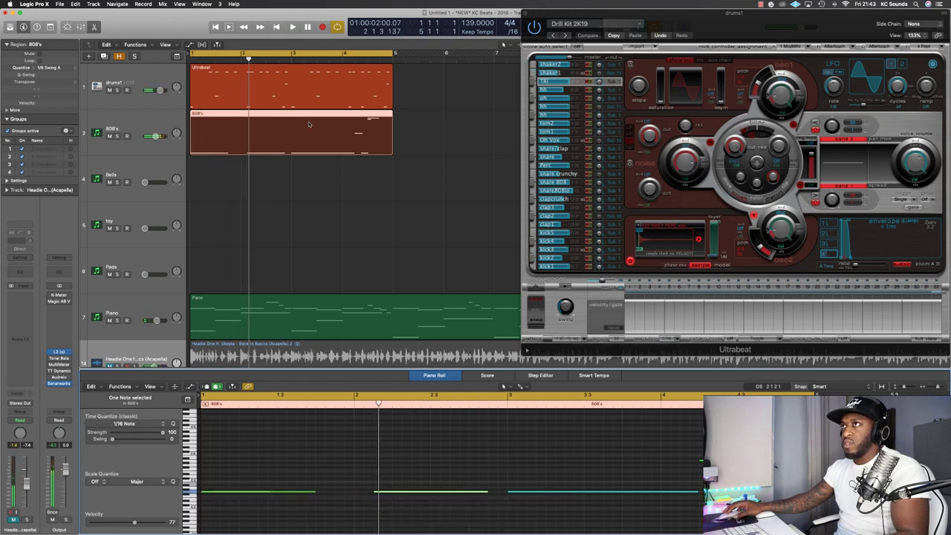
# - Display the Ultrabeat and 808's regions together in the Piano Roll and compare the 808 notes with the kicks during playback
pyautogui.moveTo(416, 82); pyautogui.dragTo(335, 244)
pyautogui.scroll(-5, 378, 496)
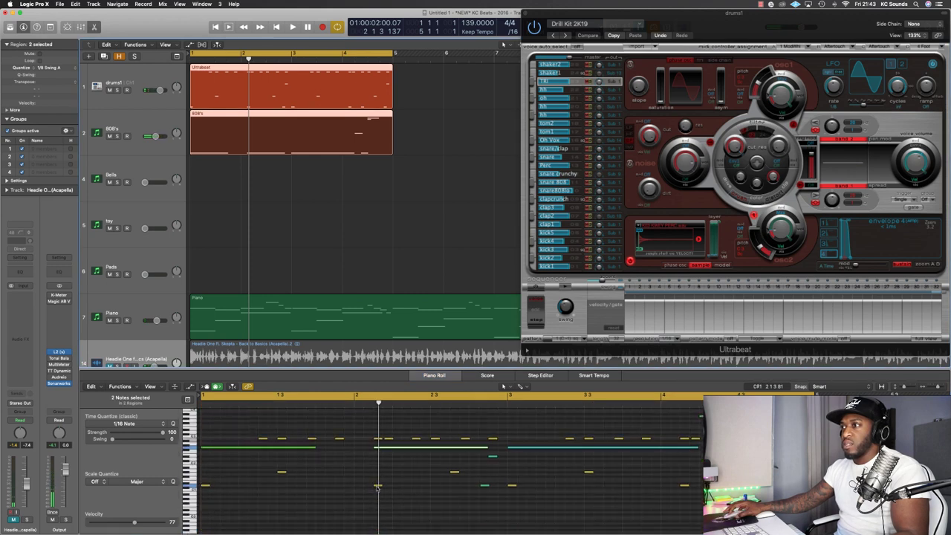
pyautogui.click(378, 487)
pyautogui.press('space')
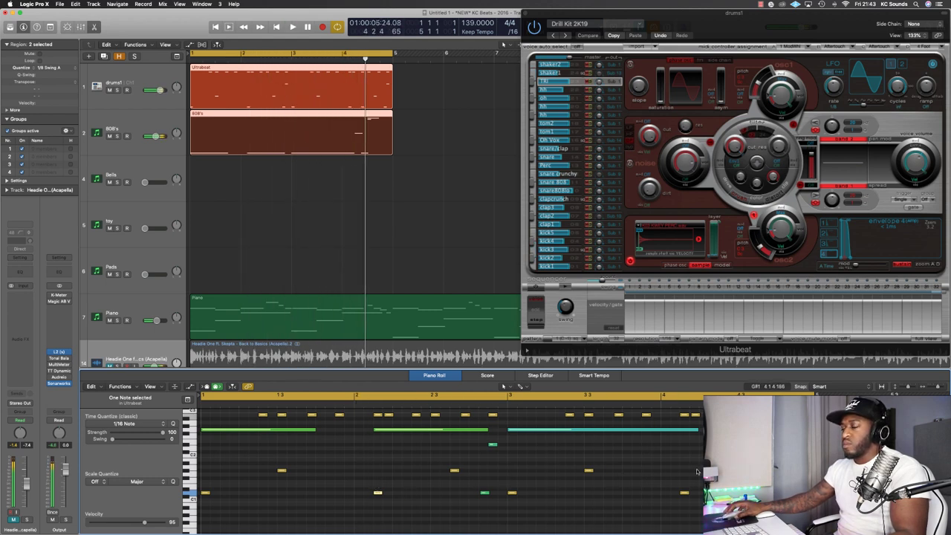
# - Delete the four short notes that follow the long bar 3 note in the 808's region, and play from the start
pyautogui.click(386, 146)
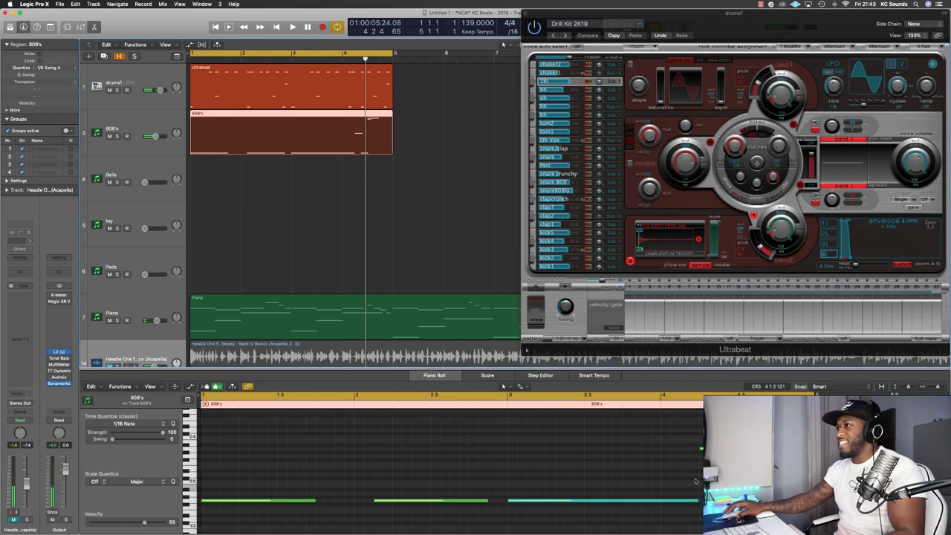
pyautogui.press('super+a')
pyautogui.hotkey('alt', 'Up')
pyautogui.hotkey('alt', 'Up')
pyautogui.hotkey('alt', 'Up')
pyautogui.hotkey('alt', 'Up')
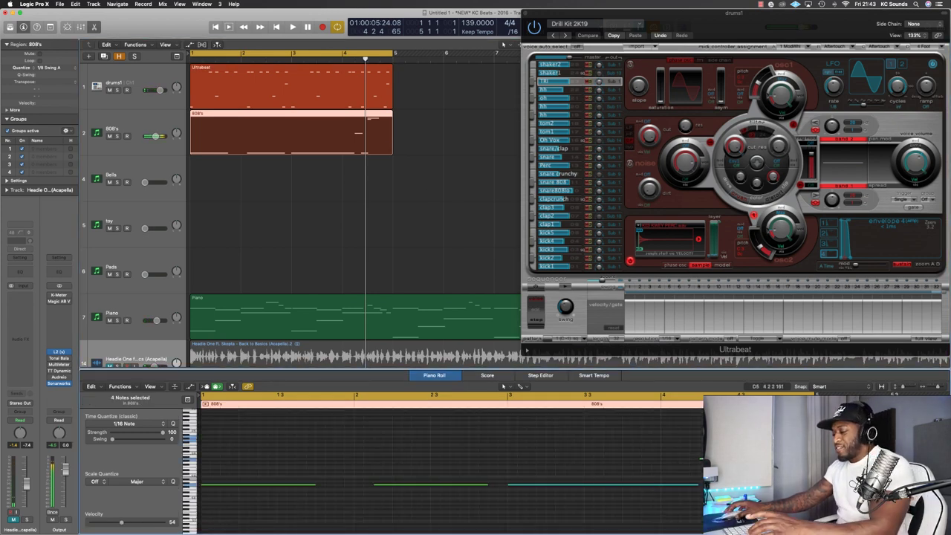
pyautogui.hotkey('alt', 'Down')
pyautogui.hotkey('alt', 'Down')
pyautogui.press('Return')
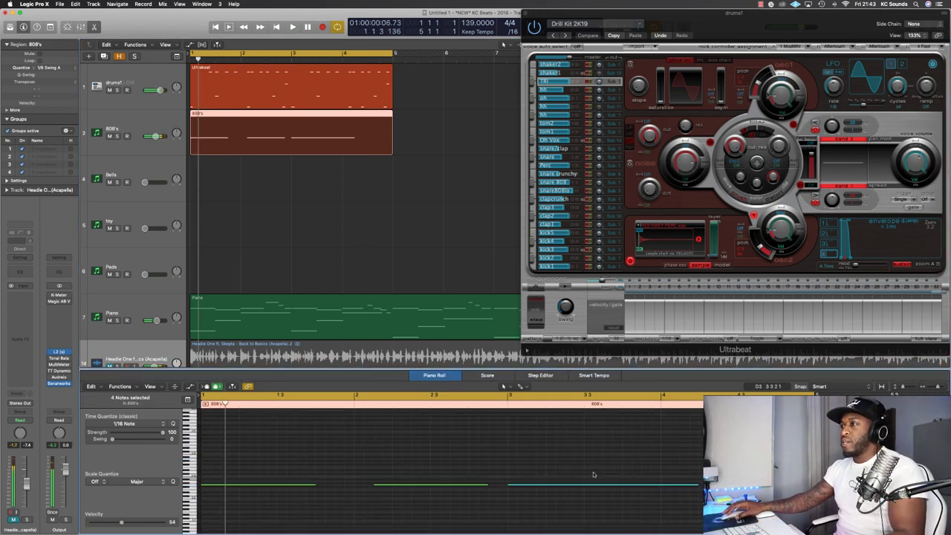
# - Set the velocity of the long 808 note at bar 3 to 73 and play the loop
pyautogui.moveTo(602, 491); pyautogui.dragTo(603, 483)
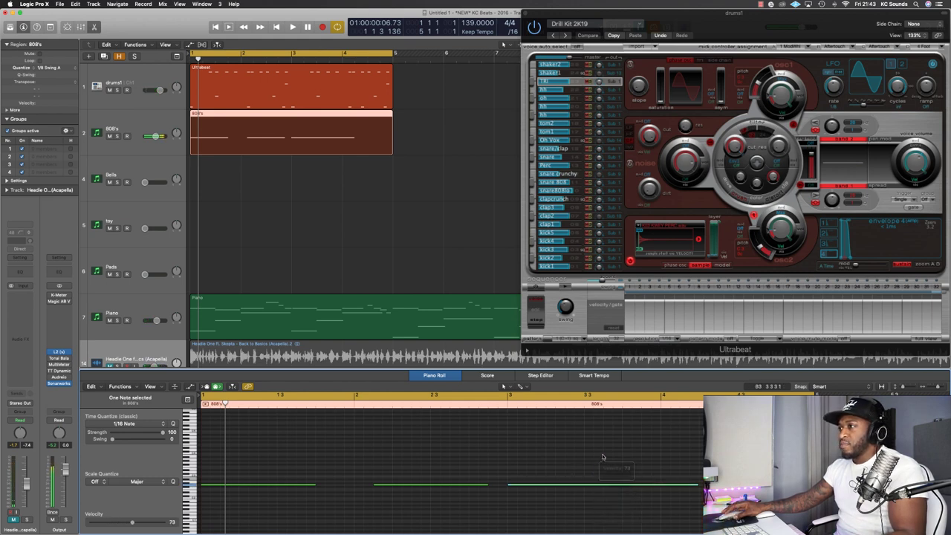
pyautogui.press('space')
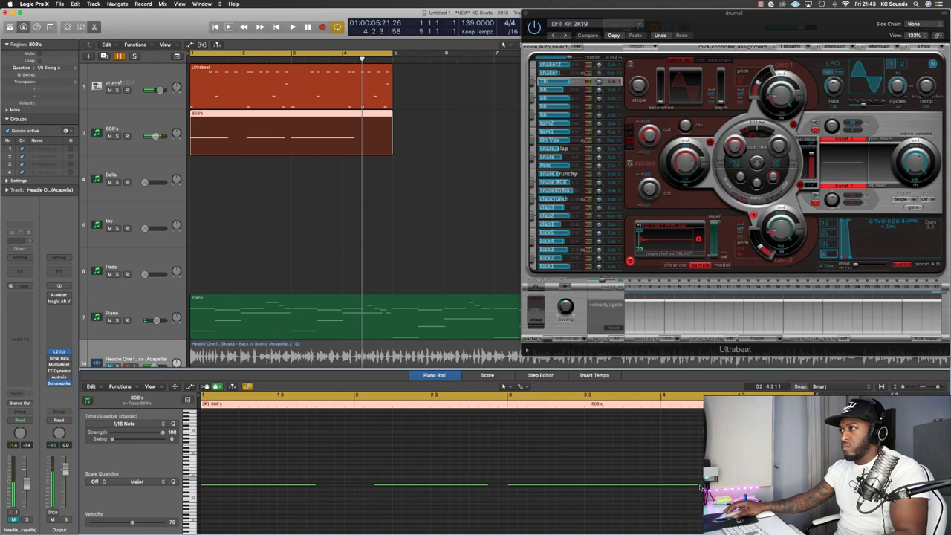
pyautogui.moveTo(693, 486); pyautogui.dragTo(697, 489)
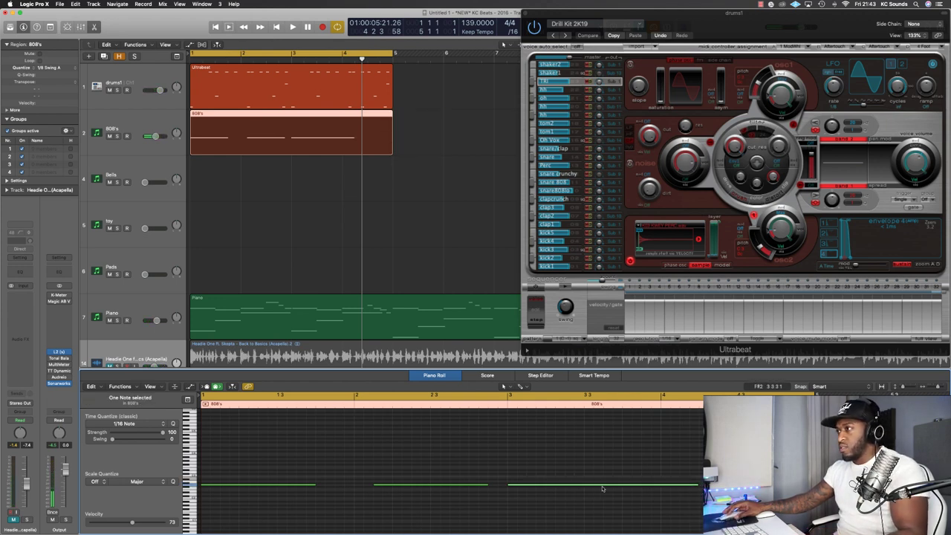
# - Duplicate the long bar 3 808 note to beat 2 of bar 4 and shorten the copy to end just before bar 5
pyautogui.press('super+Left')
pyautogui.press('super+Left')
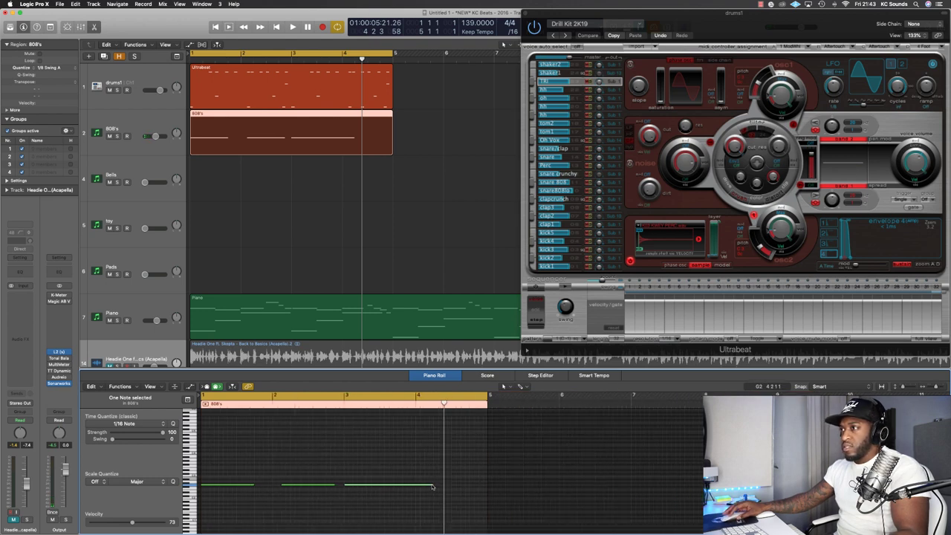
pyautogui.press('super+Down')
pyautogui.press('super+Down')
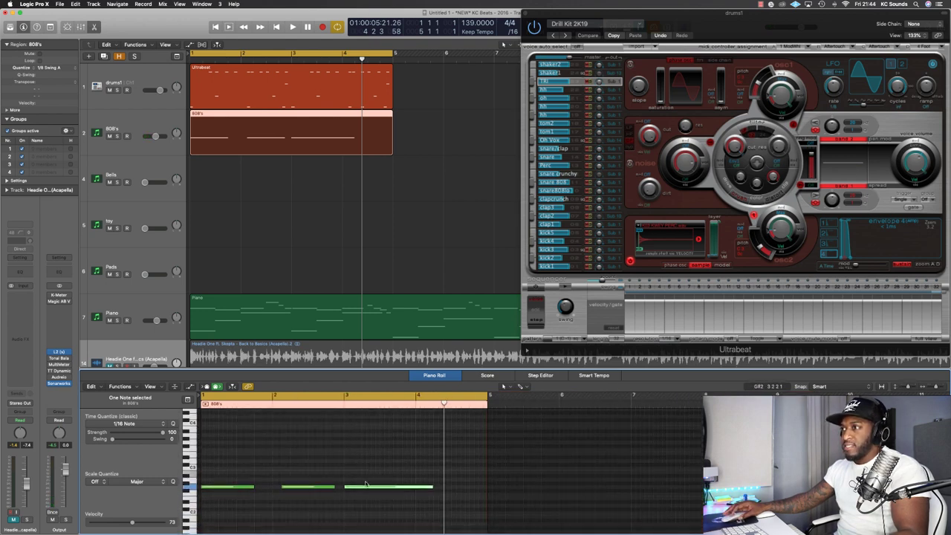
pyautogui.moveTo(362, 487); pyautogui.dragTo(451, 489)
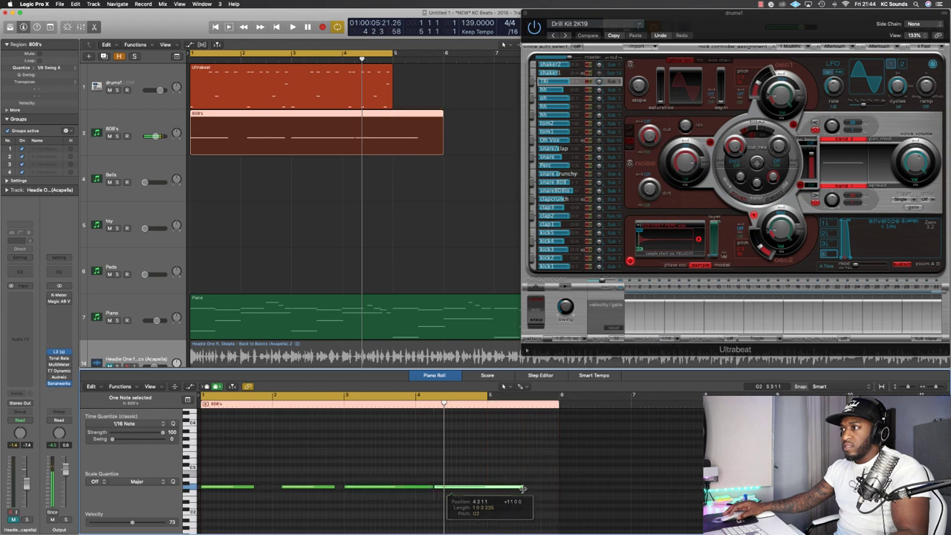
pyautogui.moveTo(523, 488); pyautogui.dragTo(483, 488)
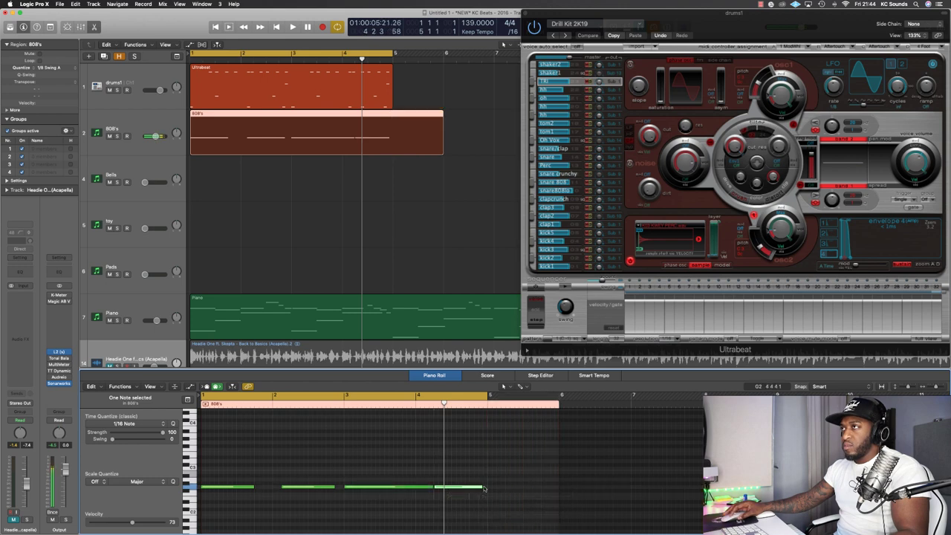
# - Trim the 808's region to end at bar 5 by removing the excess, and play the loop
pyautogui.moveTo(395, 169); pyautogui.dragTo(445, 112)
pyautogui.press('Delete')
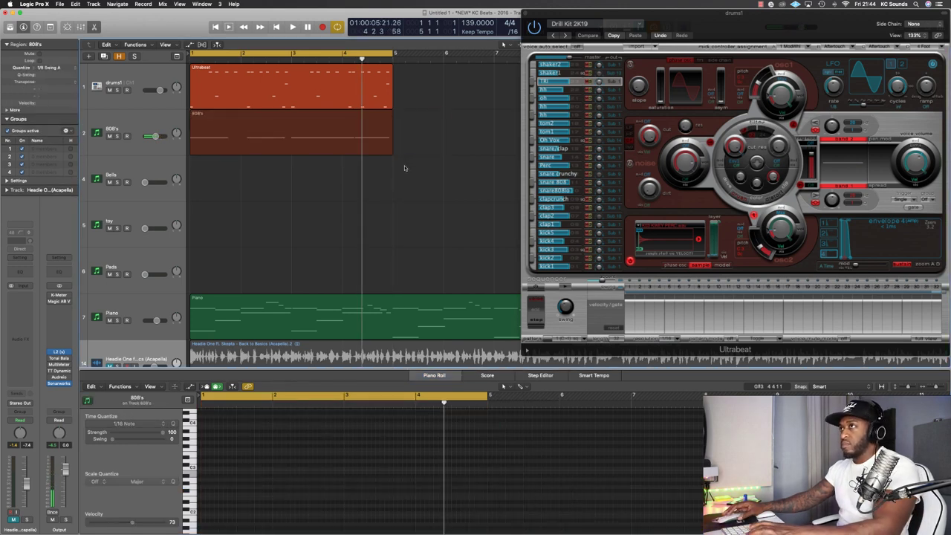
pyautogui.press('space')
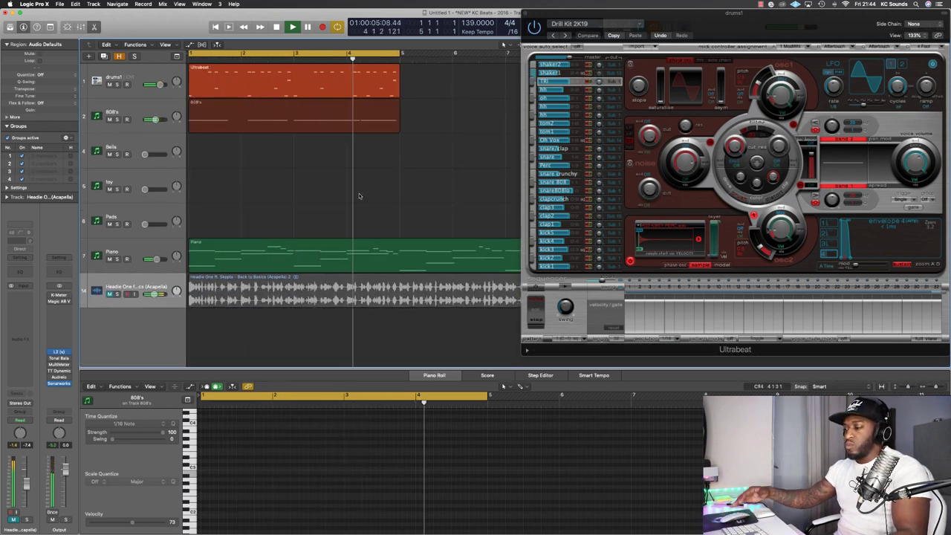
# - Try a short high note at the start of bar 4 in the 808's region against the loop, and delete it
pyautogui.click(332, 132)
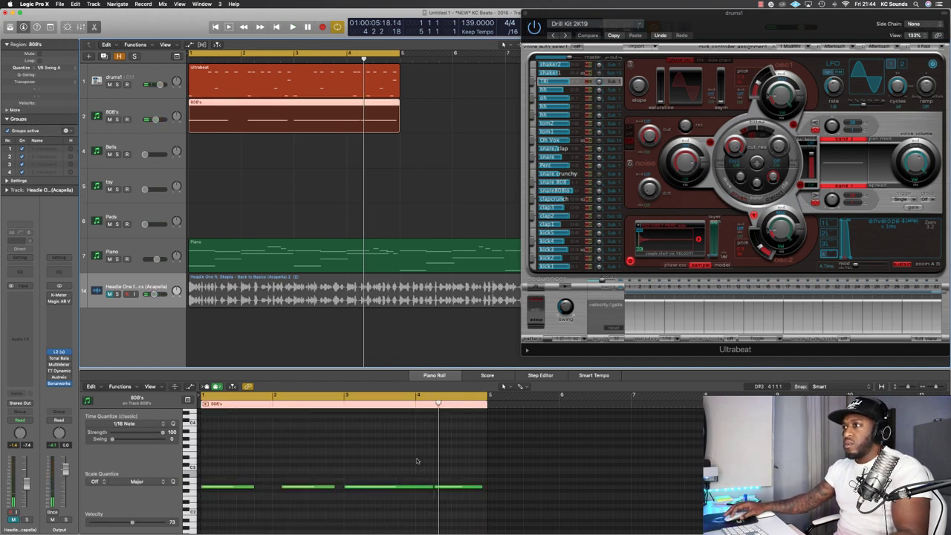
pyautogui.click(416, 458)
pyautogui.scroll(2, 418, 460)
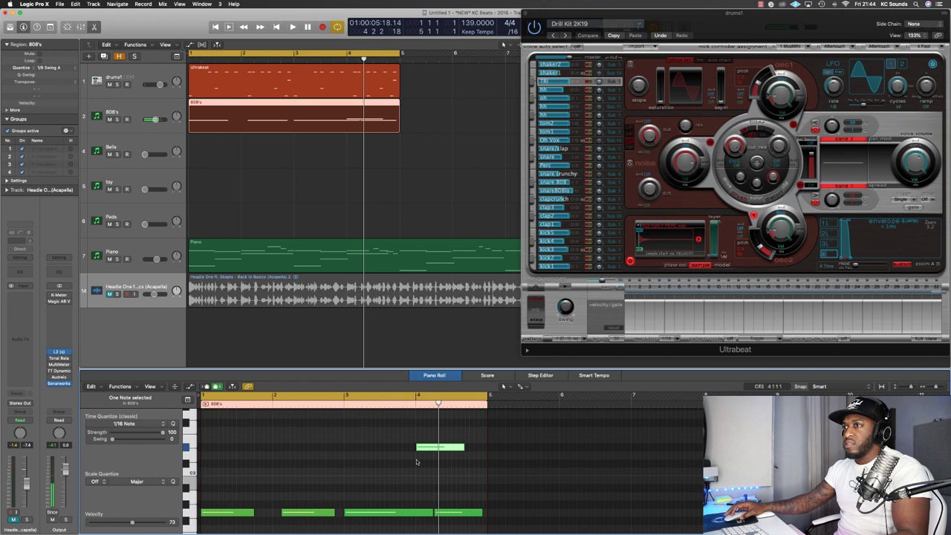
pyautogui.moveTo(425, 455); pyautogui.dragTo(427, 417)
pyautogui.press('space')
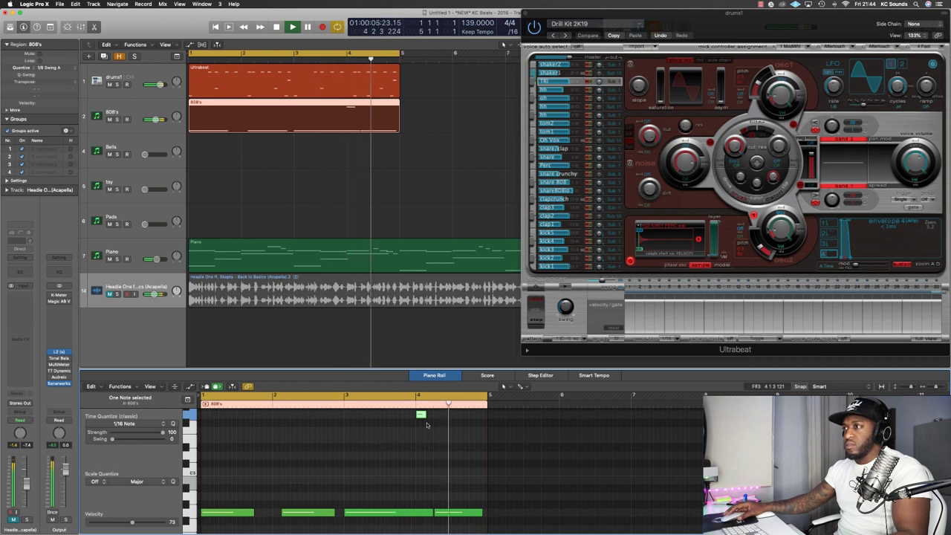
pyautogui.press('super+Up')
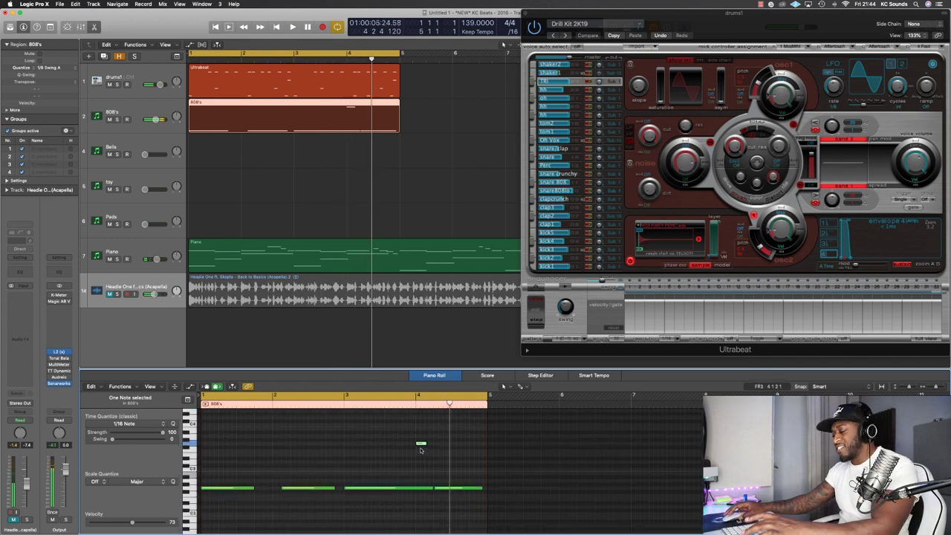
pyautogui.press('Delete')
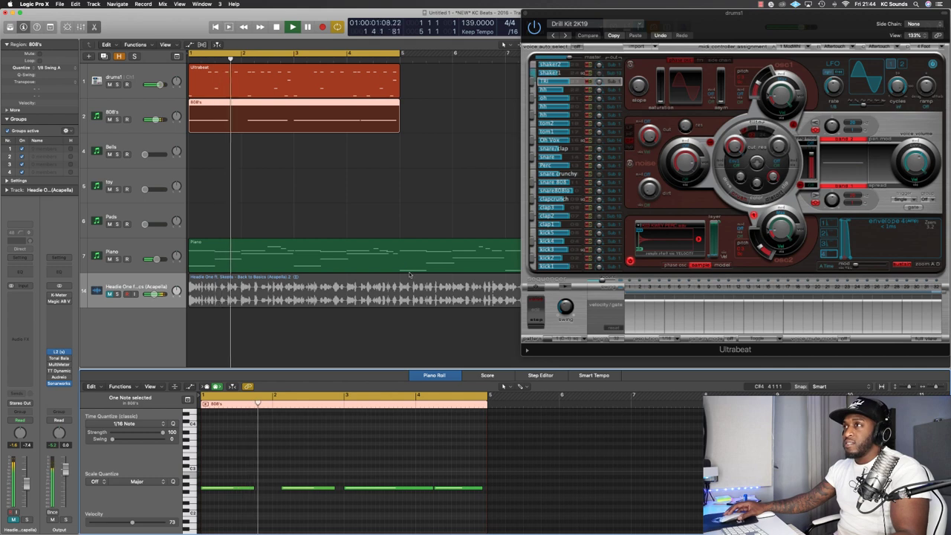
# - Show the Ultrabeat and 808's notes together and trim the last 808 note's start to line up with the second bar 4 kick
pyautogui.press('space')
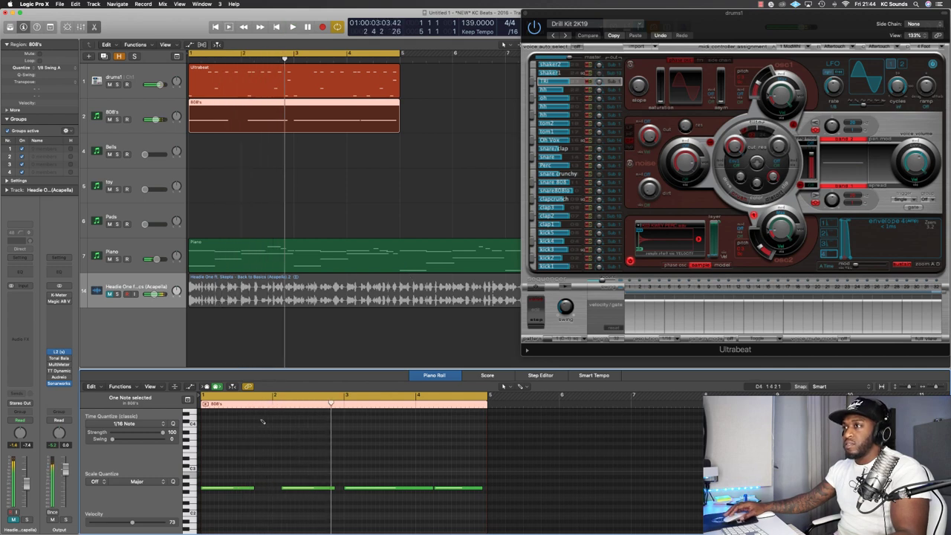
pyautogui.press('space')
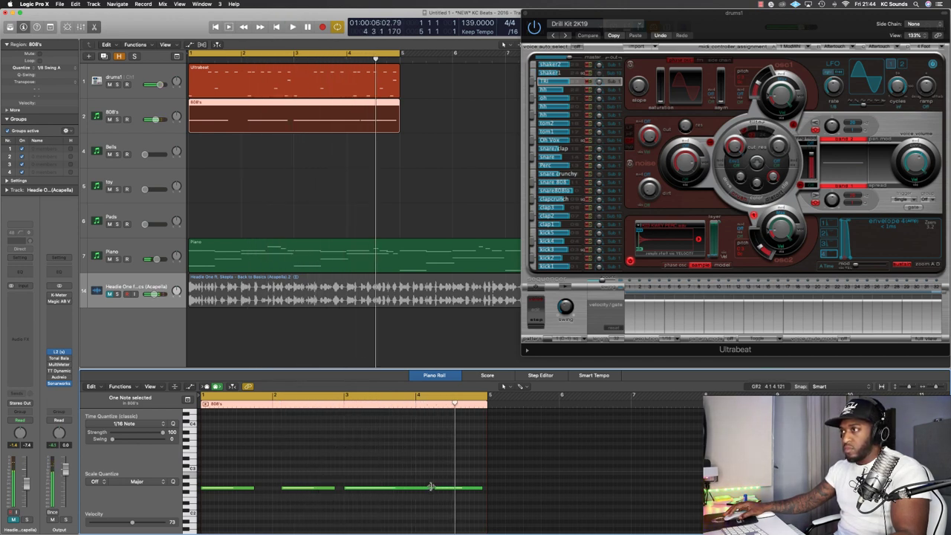
pyautogui.keyDown('shift'); pyautogui.click(348, 90); pyautogui.keyUp('shift')
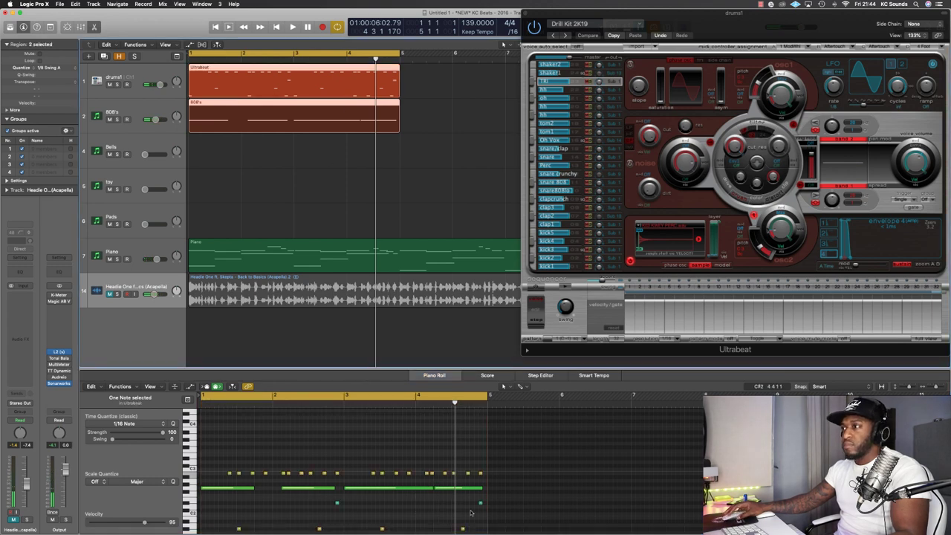
pyautogui.scroll(-4, 468, 511)
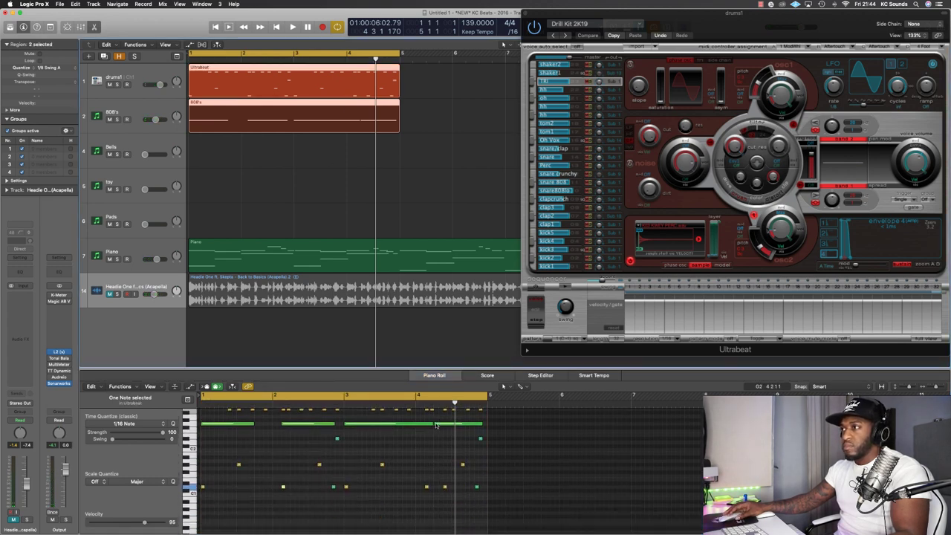
pyautogui.moveTo(436, 425); pyautogui.dragTo(441, 425)
# - Play the loop while viewing the 808 and drum notes together, and clear the note selection
pyautogui.press('space')
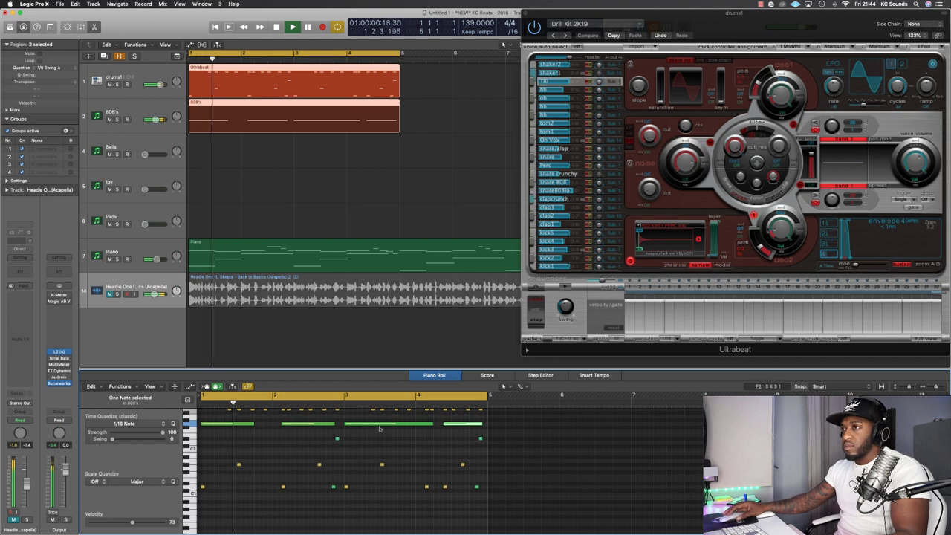
pyautogui.scroll(1, 245, 446)
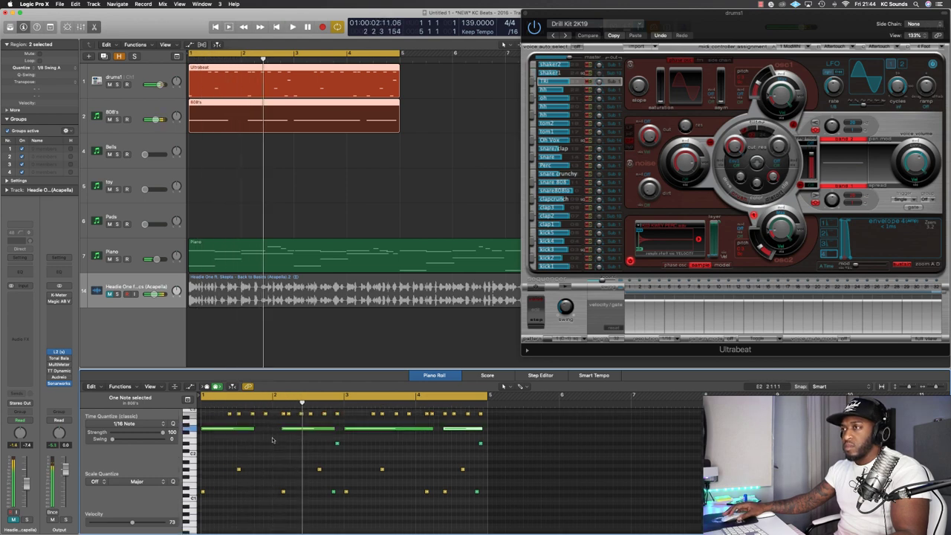
pyautogui.click(242, 128)
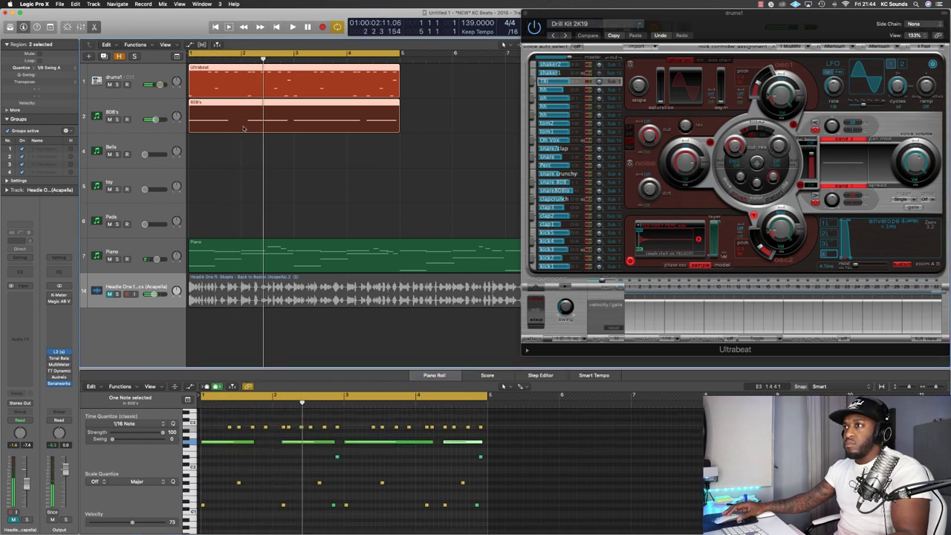
pyautogui.click(256, 415)
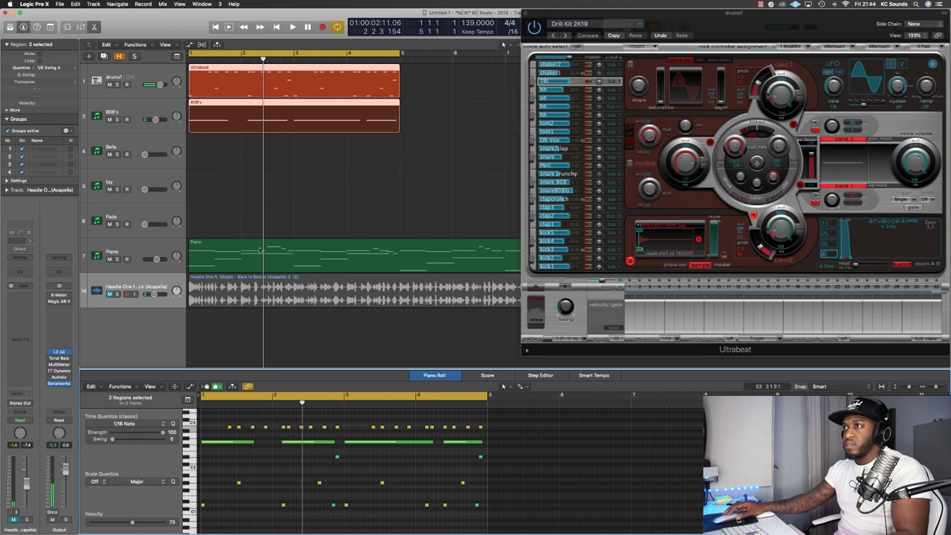
# - Add two short high notes around the end of bar 1 in the 808's region, with the second one higher and starting just before bar 2
pyautogui.click(162, 110)
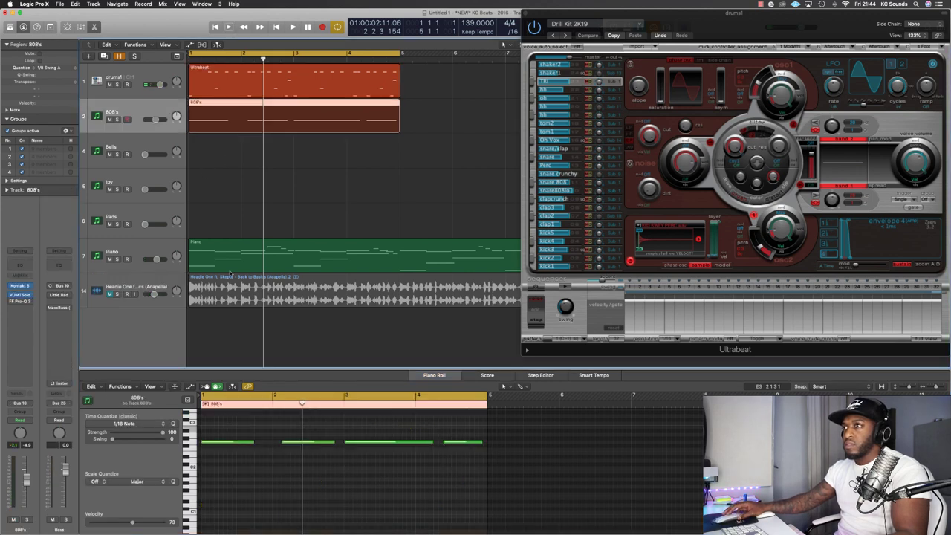
pyautogui.press('space')
pyautogui.press('super+Right')
pyautogui.scroll(2, 287, 473)
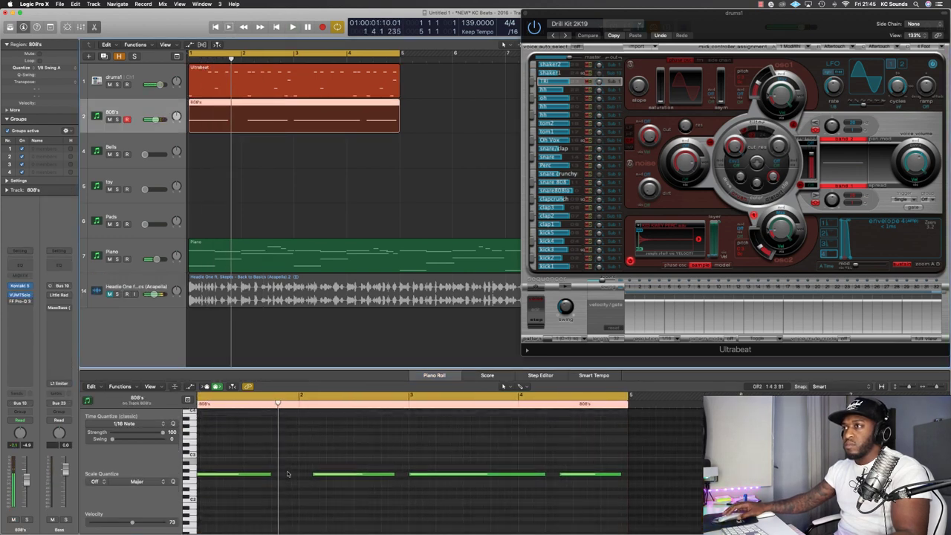
pyautogui.moveTo(276, 446)
pyautogui.mouseDown()
pyautogui.moveTo(277, 475)
pyautogui.moveTo(276, 433)
pyautogui.mouseUp()
pyautogui.moveTo(345, 430); pyautogui.dragTo(289, 431)
pyautogui.scroll(3, 293, 444)
pyautogui.moveTo(279, 467); pyautogui.dragTo(308, 424)
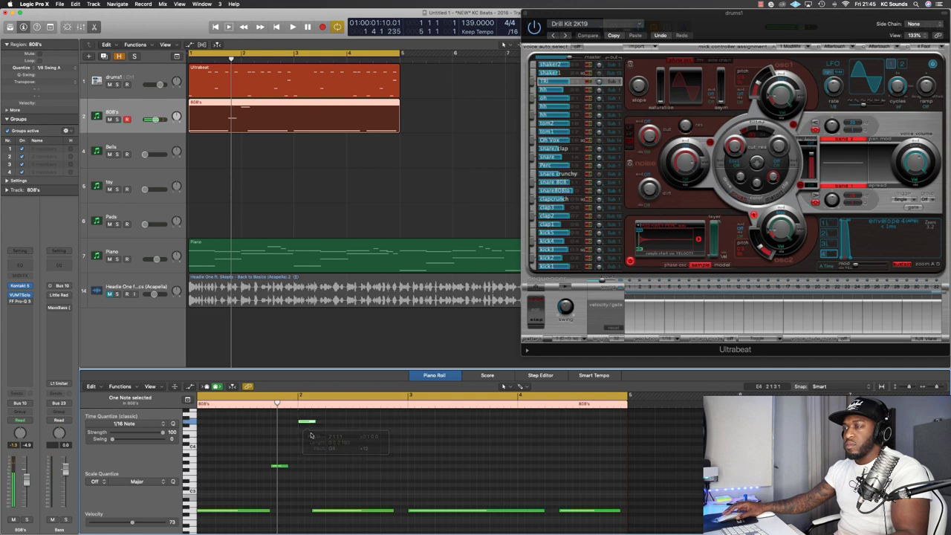
pyautogui.press('space')
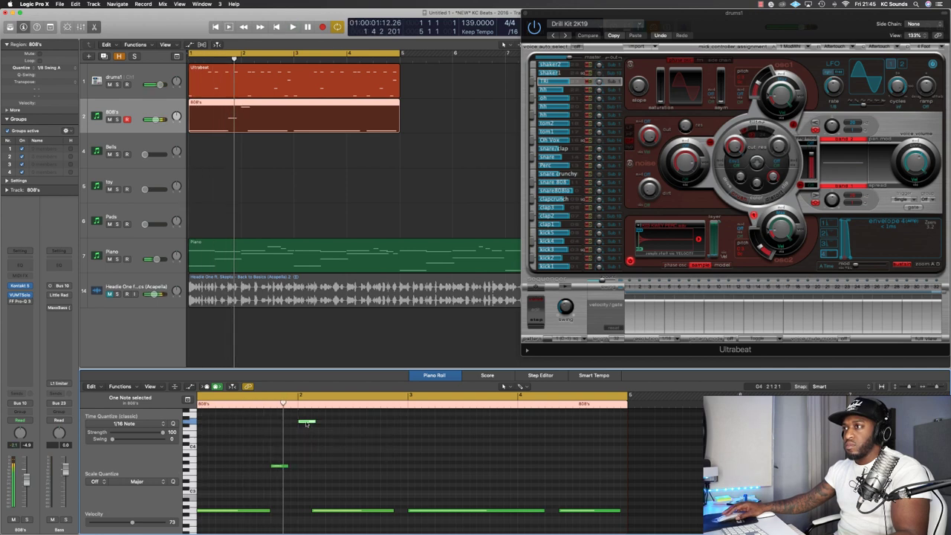
pyautogui.moveTo(298, 422); pyautogui.dragTo(285, 422)
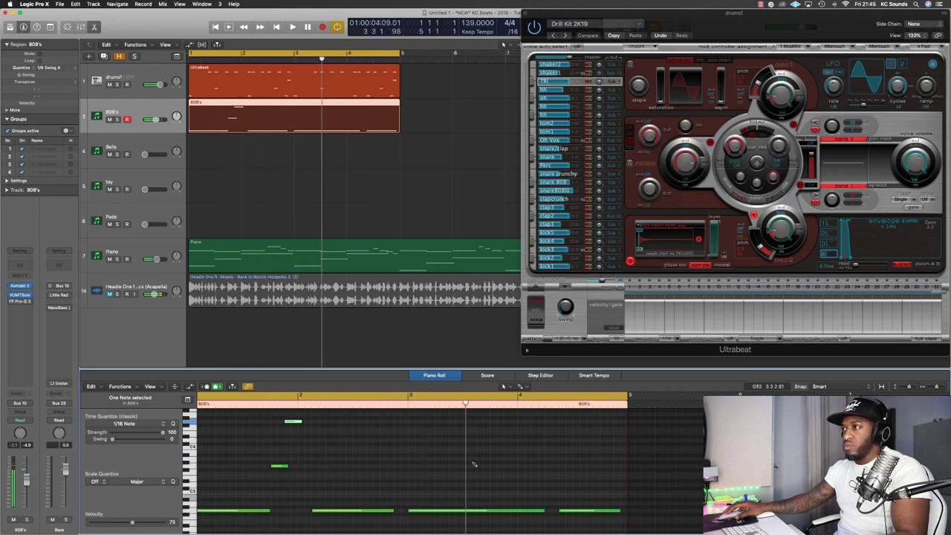
# - Try two short high notes around the middle of bar 3 in the 808's region, and delete them
pyautogui.click(461, 419)
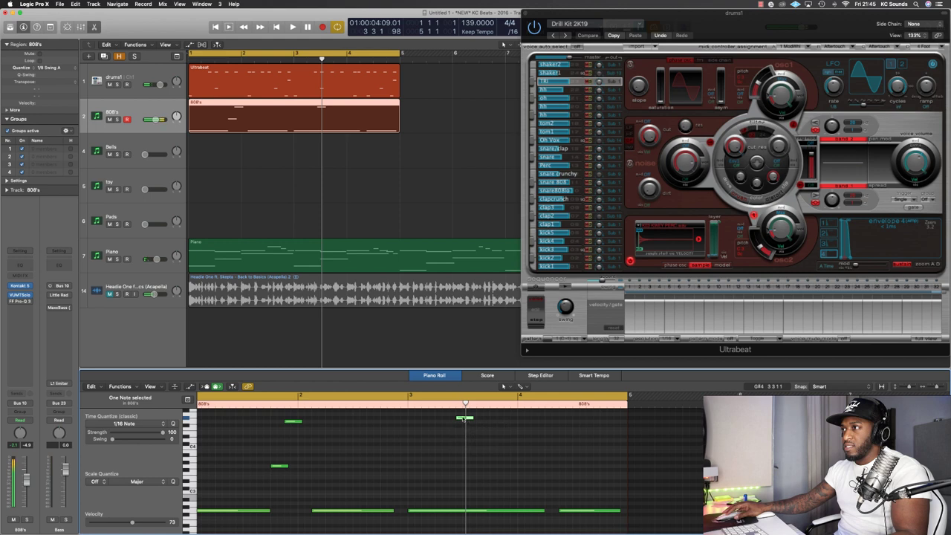
pyautogui.moveTo(463, 419)
pyautogui.mouseDown()
pyautogui.moveTo(474, 446)
pyautogui.moveTo(457, 416)
pyautogui.mouseUp()
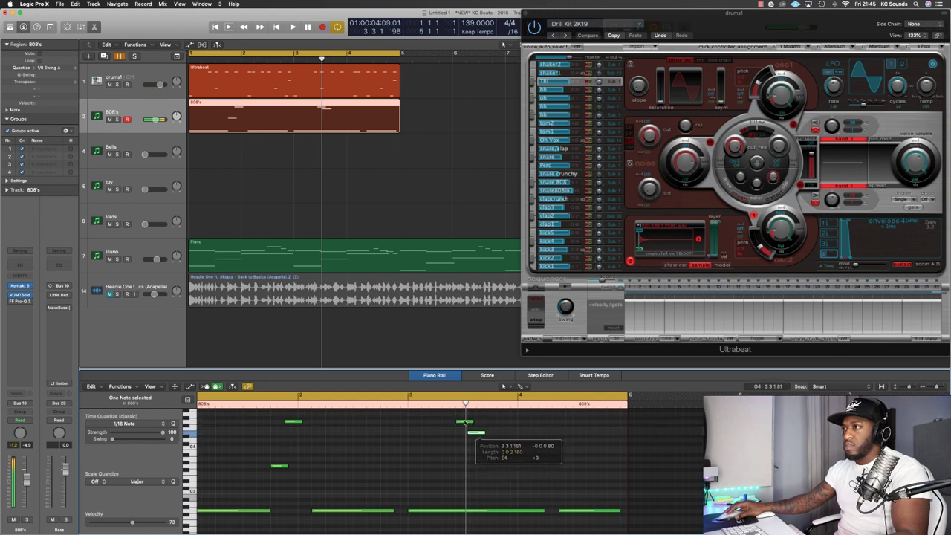
pyautogui.press('Delete')
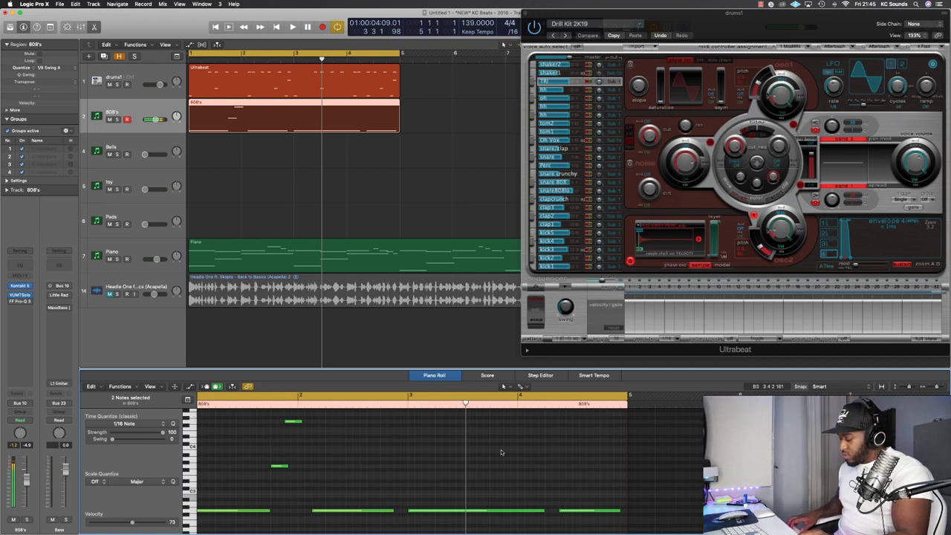
# - Record two short high notes around the middle of bar 3 on the 808's track and merge the take into the main 808's region
pyautogui.press('space')
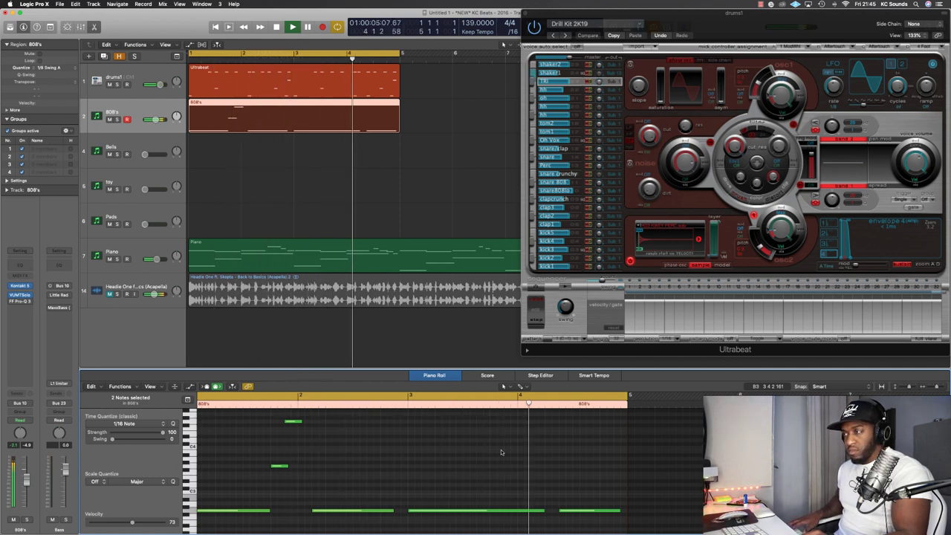
pyautogui.press('r')
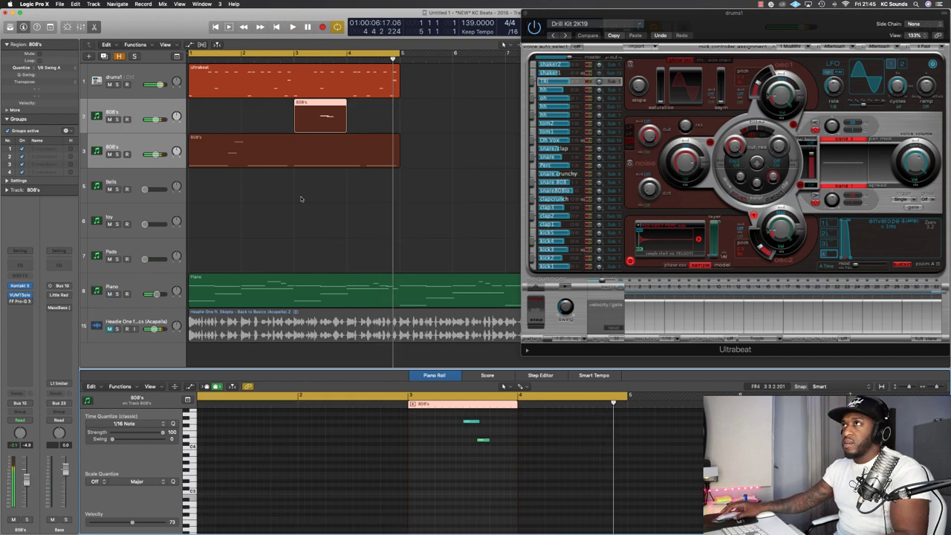
pyautogui.moveTo(319, 115); pyautogui.dragTo(321, 150)
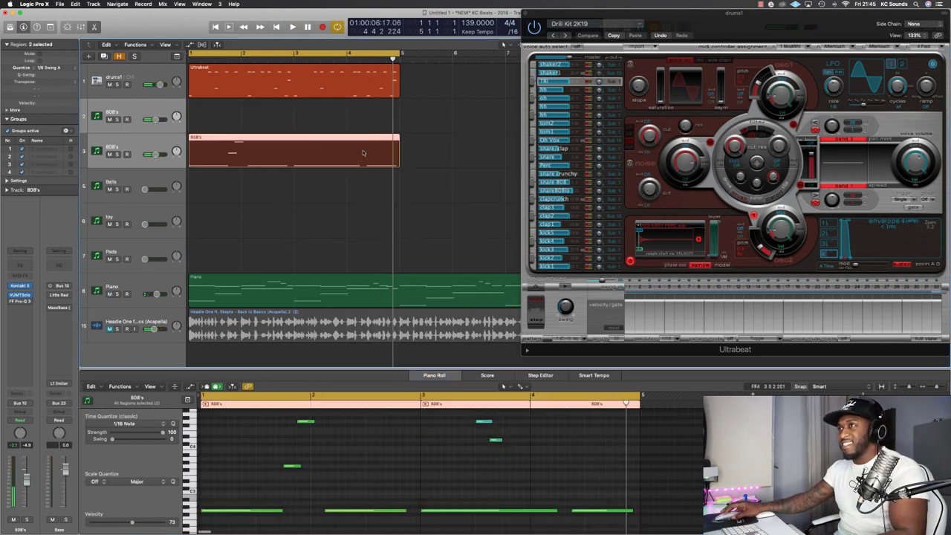
# - Delete the empty duplicate 808's track and play the loop
pyautogui.click(146, 110)
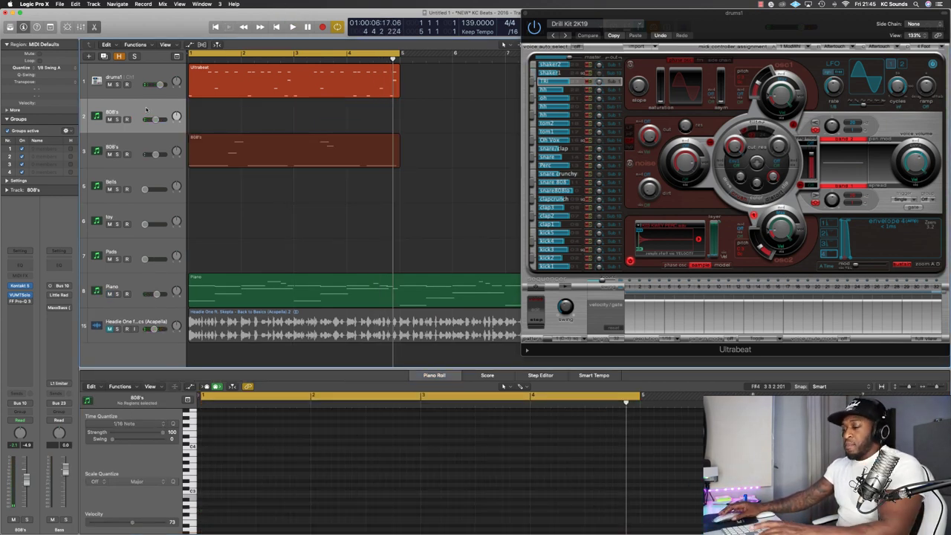
pyautogui.press('super+BackSpace')
pyautogui.press('space')
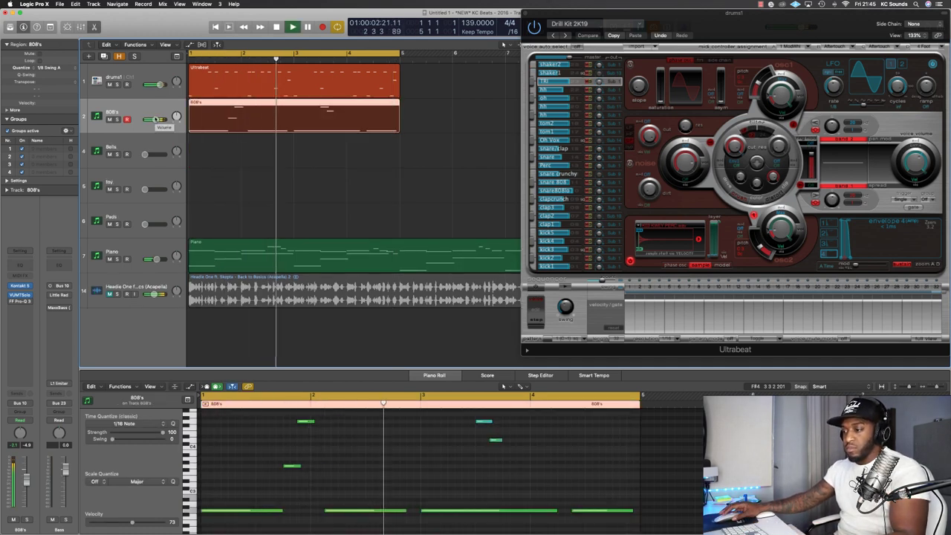
# - Move the four clapcrunch notes in the Ultrabeat region up to C#2 and play the loop
pyautogui.click(240, 95)
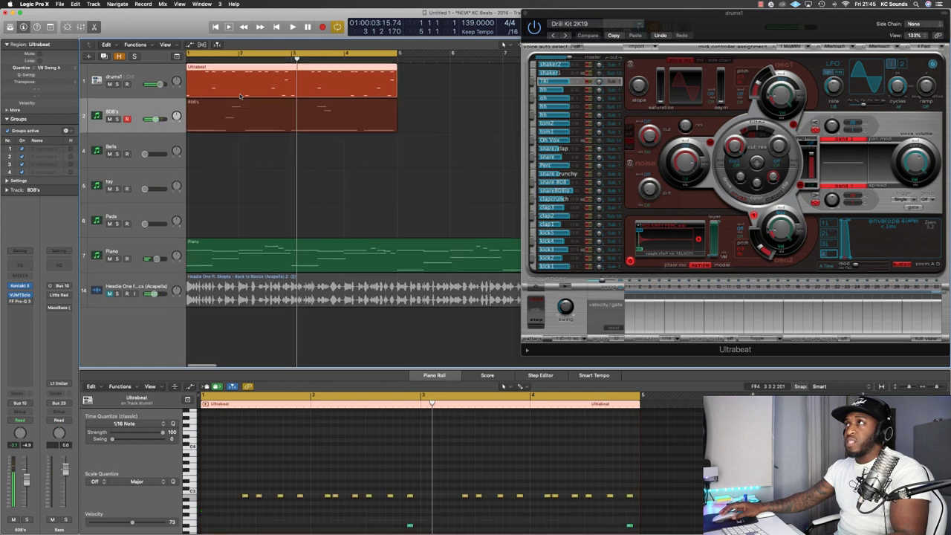
pyautogui.moveTo(543, 66); pyautogui.dragTo(468, 66)
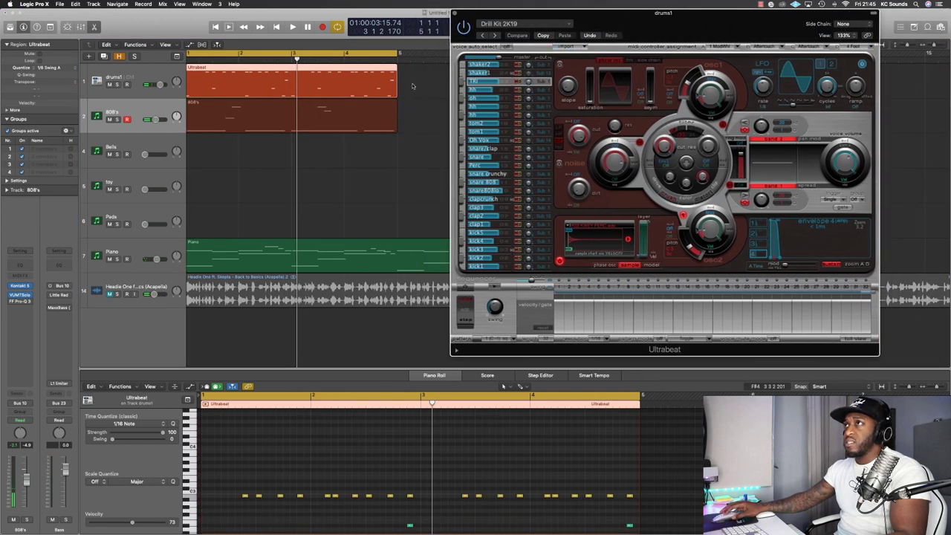
pyautogui.click(378, 91)
pyautogui.keyDown('ctrl'); pyautogui.keyDown('alt'); pyautogui.click(327, 487); pyautogui.keyUp('alt'); pyautogui.keyUp('ctrl')
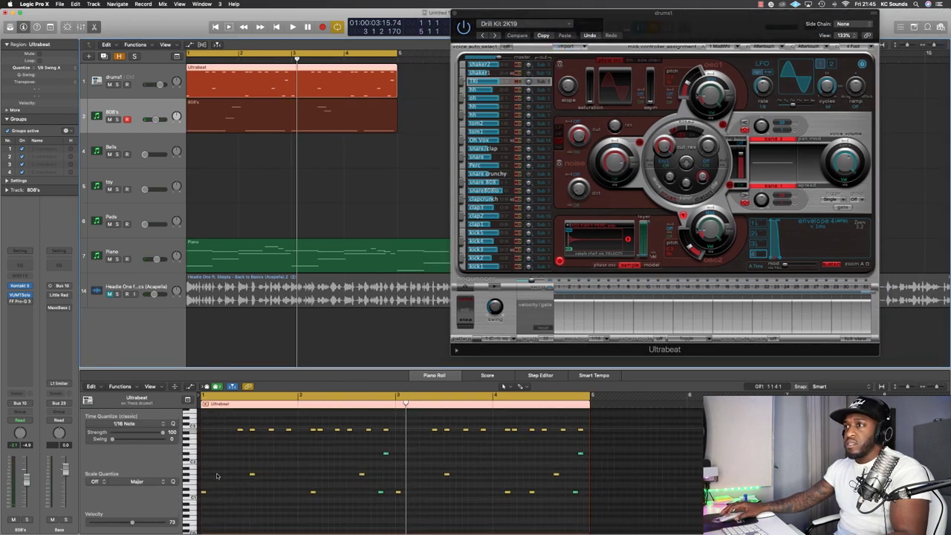
pyautogui.click(179, 484)
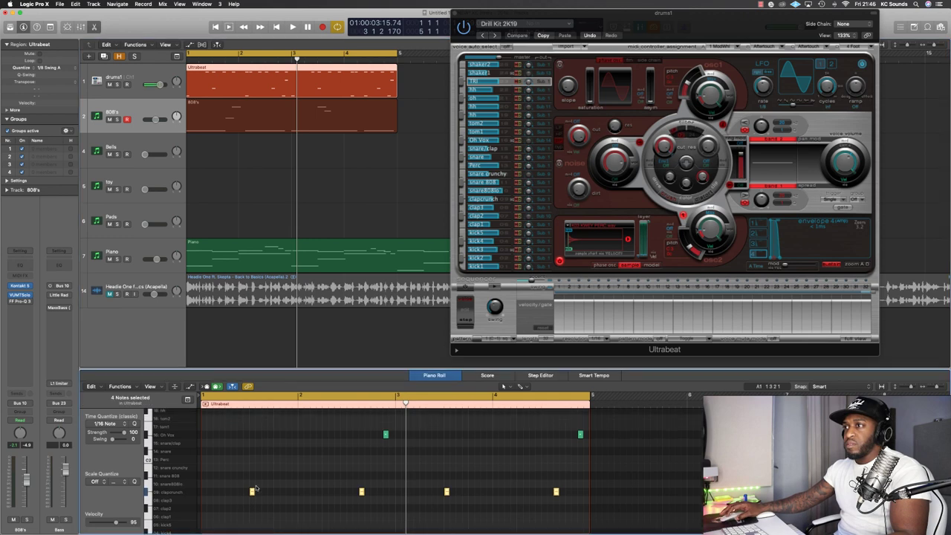
pyautogui.moveTo(251, 478)
pyautogui.mouseDown()
pyautogui.moveTo(253, 413)
pyautogui.moveTo(253, 466)
pyautogui.mouseUp()
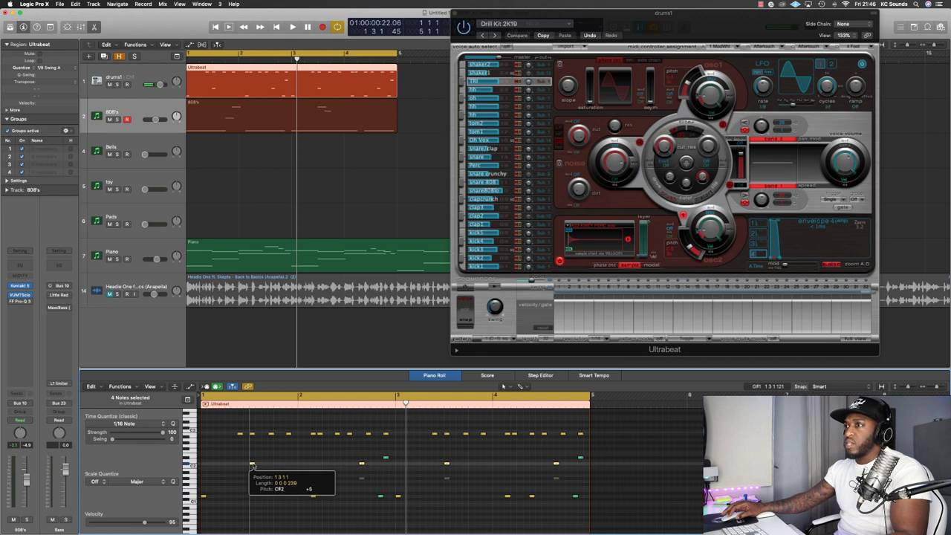
pyautogui.moveTo(252, 465); pyautogui.dragTo(253, 465)
pyautogui.press('space')
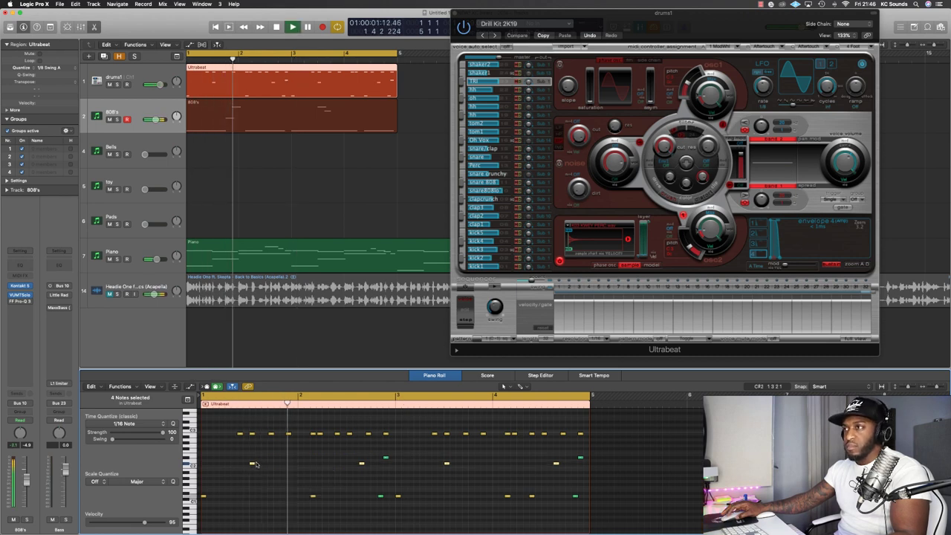
pyautogui.press('space')
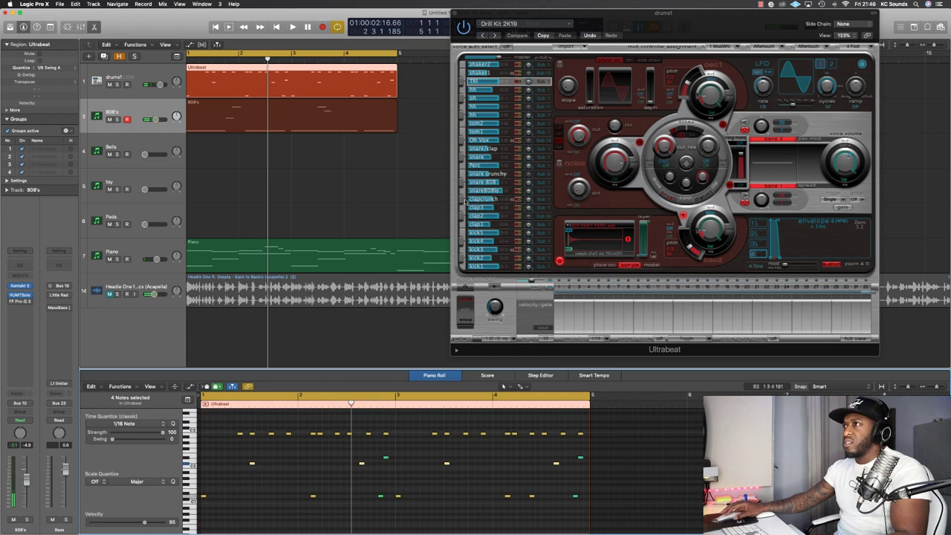
# - Audition Ultrabeat's Perc sound and move the four snare notes down to C2 so they trigger it
pyautogui.click(464, 165)
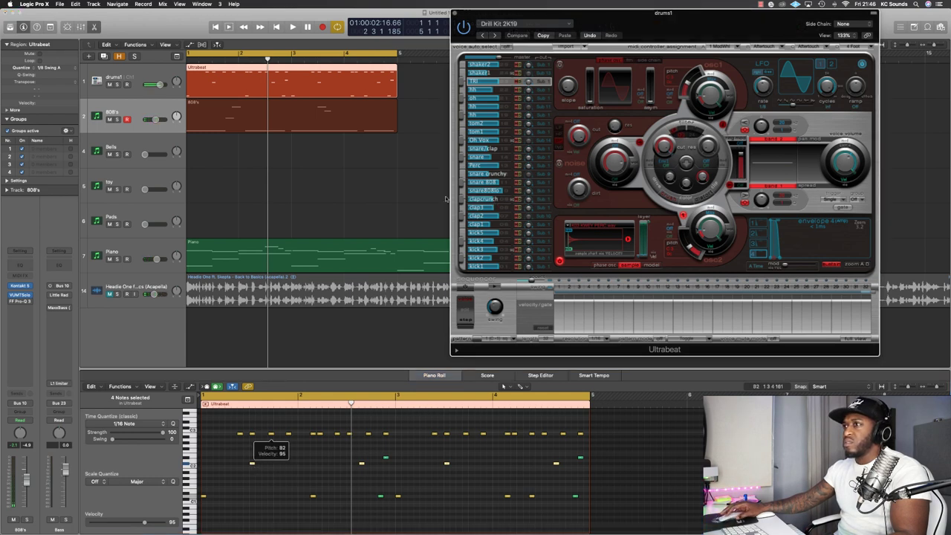
pyautogui.click(252, 465)
pyautogui.moveTo(253, 465); pyautogui.dragTo(252, 466)
# - Try an extra drum note just before and just after the first Perc hit against the loop, and delete it
pyautogui.press('space')
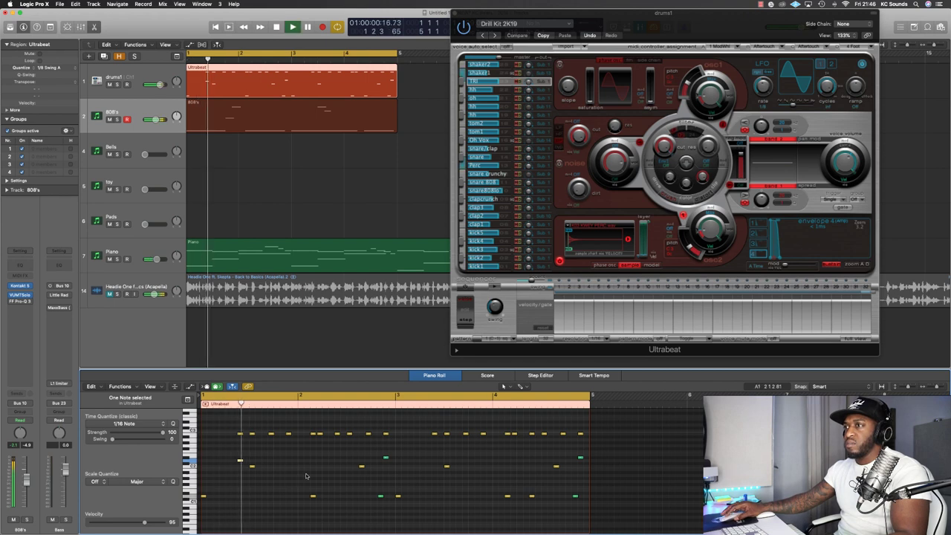
pyautogui.moveTo(242, 462); pyautogui.dragTo(266, 462)
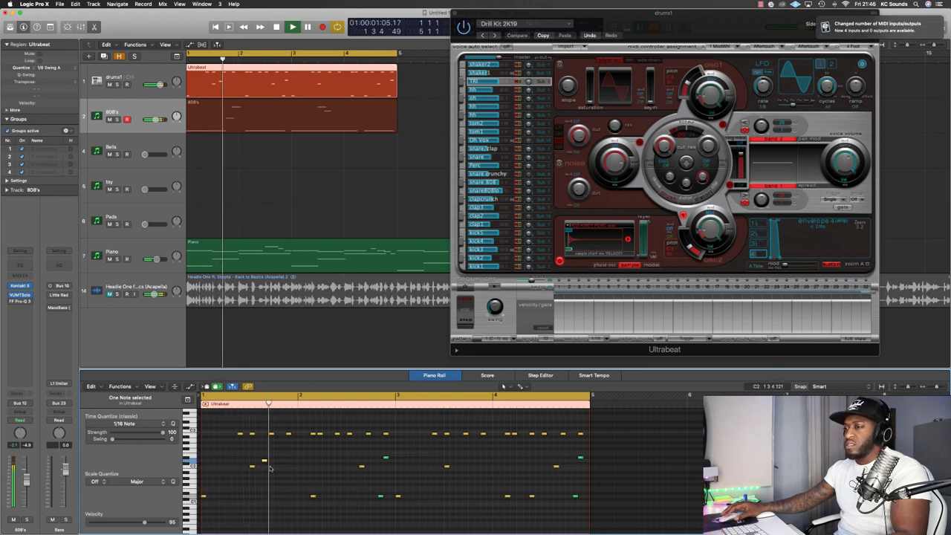
pyautogui.press('space')
pyautogui.press('Delete')
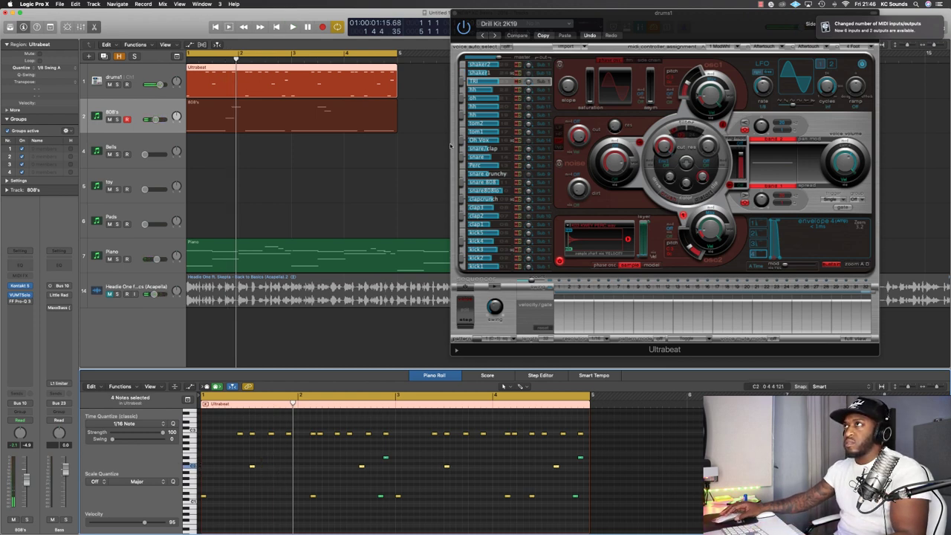
# - Switch to Finder, select Perc (3).wav in the Drill Beat folder and place the folder window clear of Ultrabeat
pyautogui.click(462, 82)
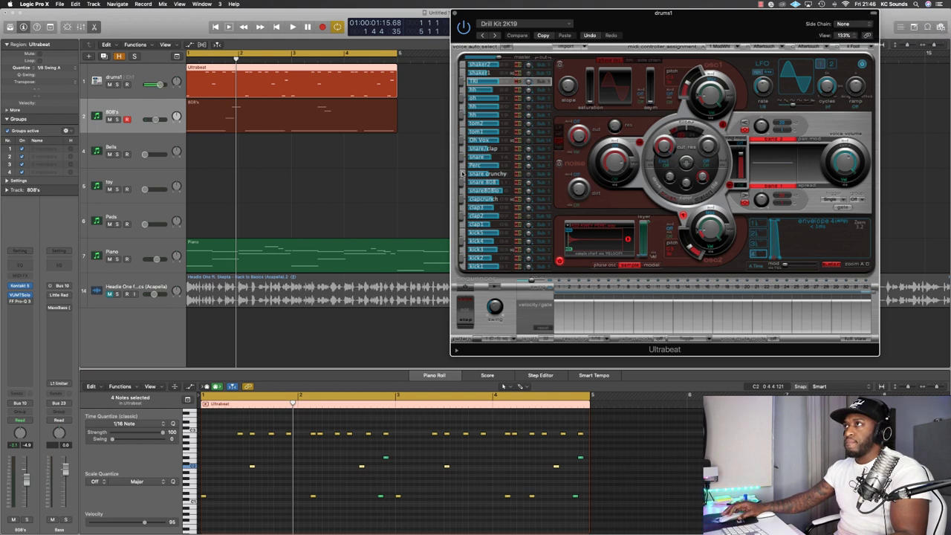
pyautogui.hotkey('ctrl', 'Up')
pyautogui.click(698, 267)
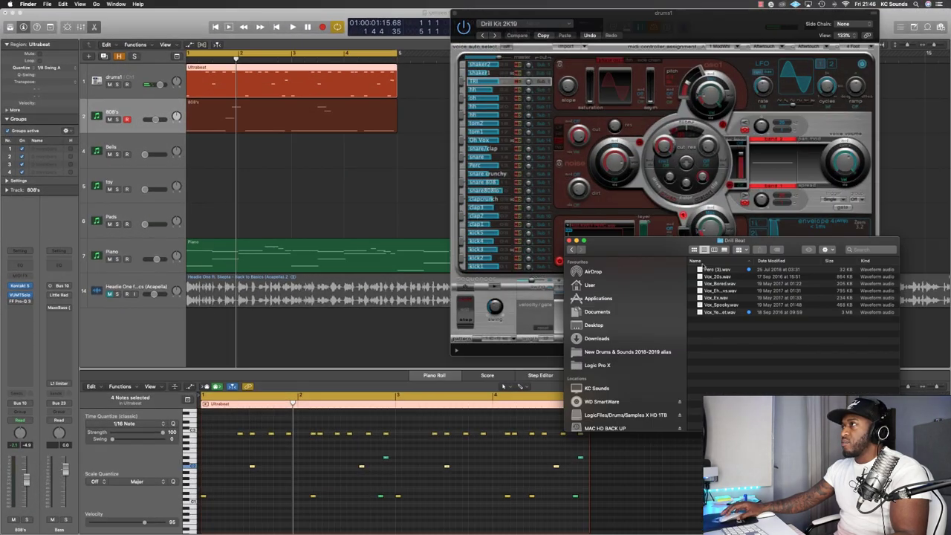
pyautogui.click(715, 270)
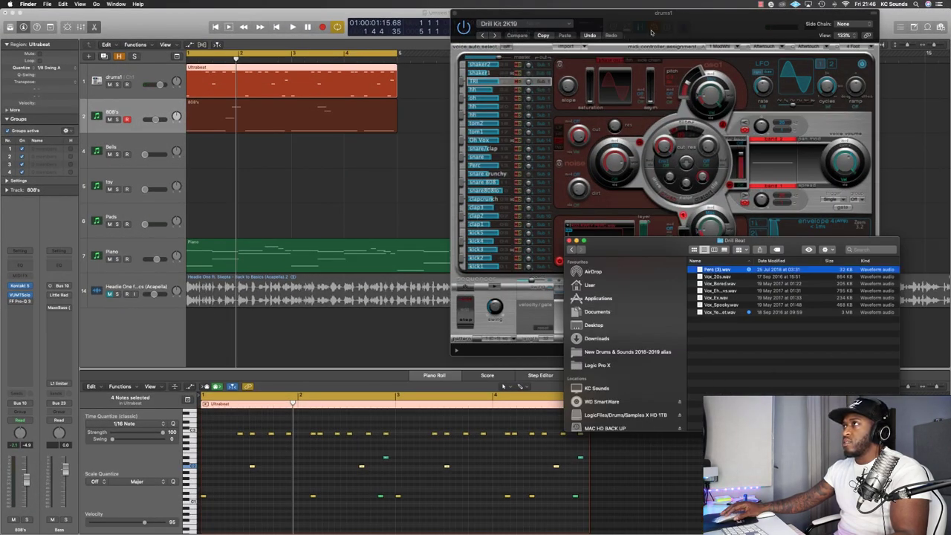
pyautogui.moveTo(654, 254); pyautogui.dragTo(182, 28)
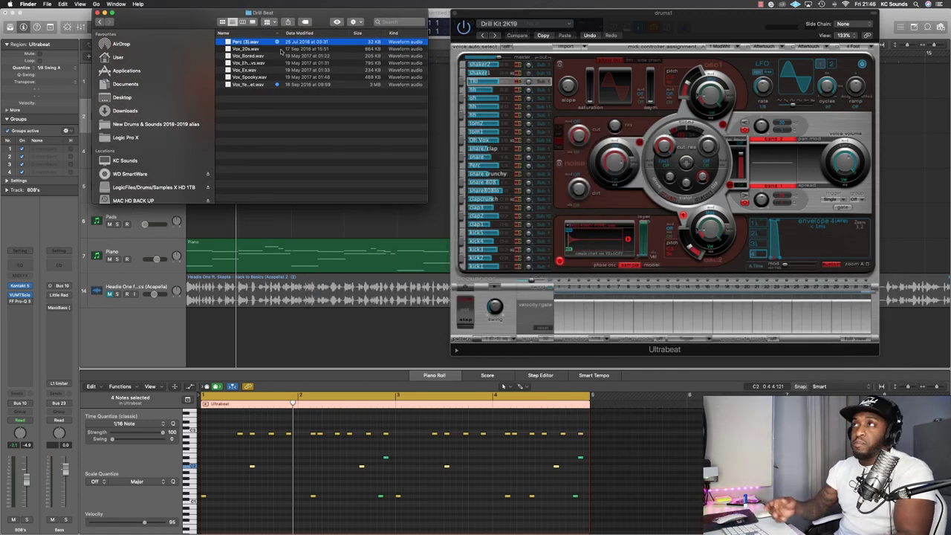
# - Load Perc (3).wav as the sample of Ultrabeat's Perc voice and play the loop
pyautogui.click(606, 31)
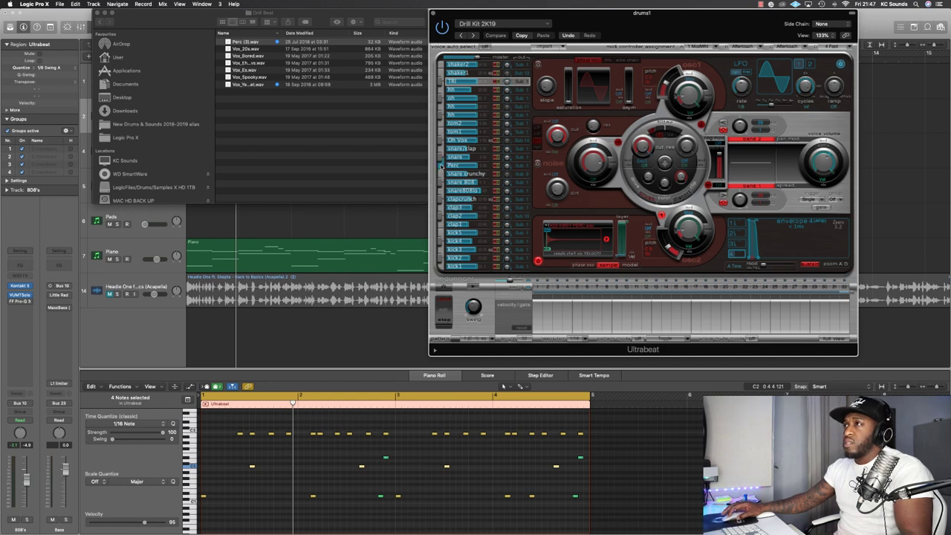
pyautogui.click(472, 166)
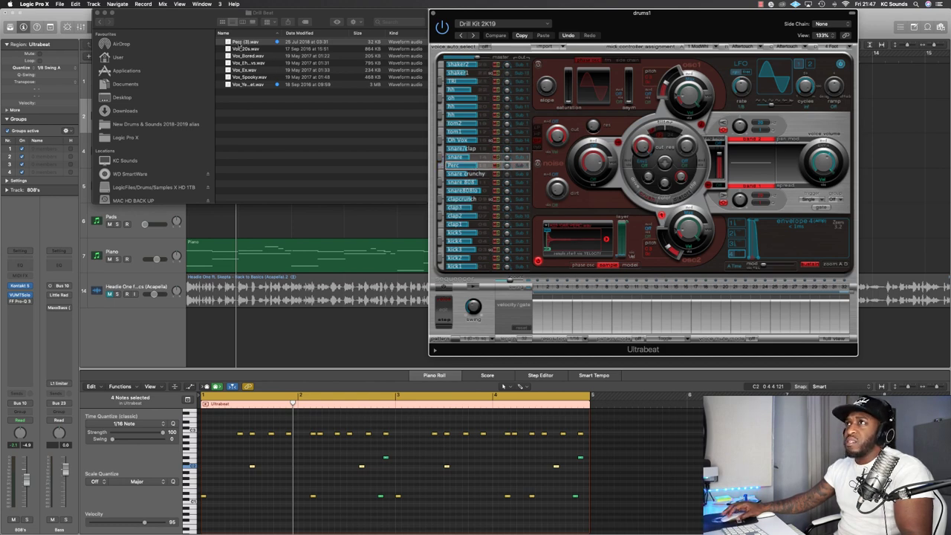
pyautogui.moveTo(236, 42); pyautogui.dragTo(517, 210)
pyautogui.moveTo(566, 246); pyautogui.dragTo(567, 245)
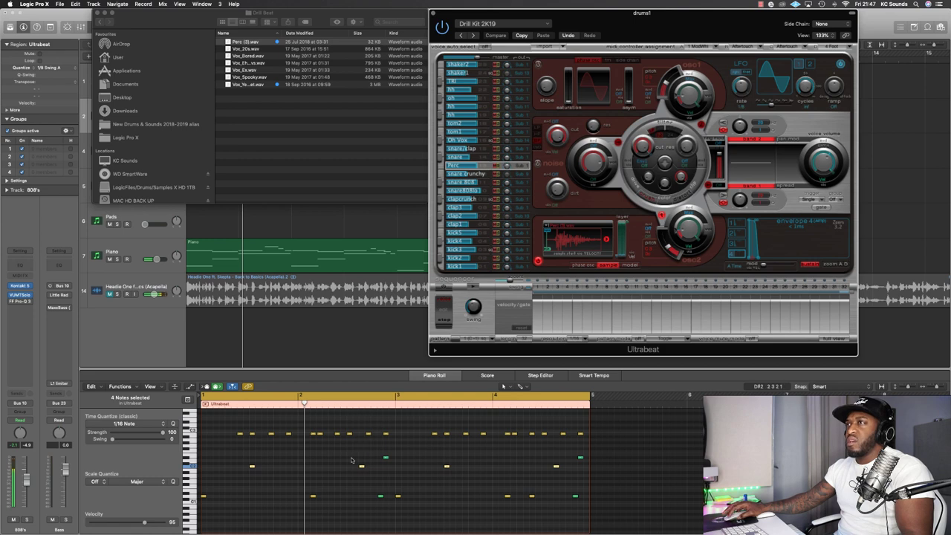
pyautogui.click(331, 215)
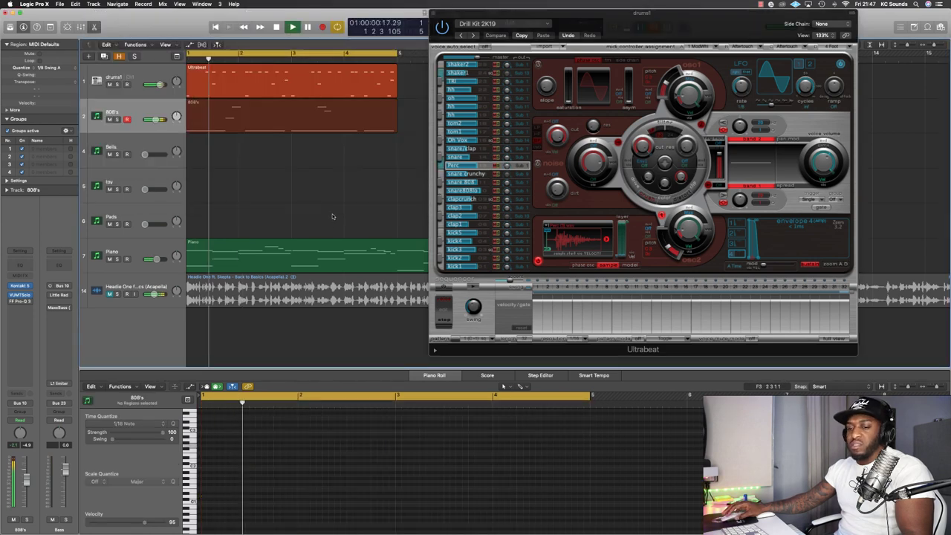
pyautogui.press('space')
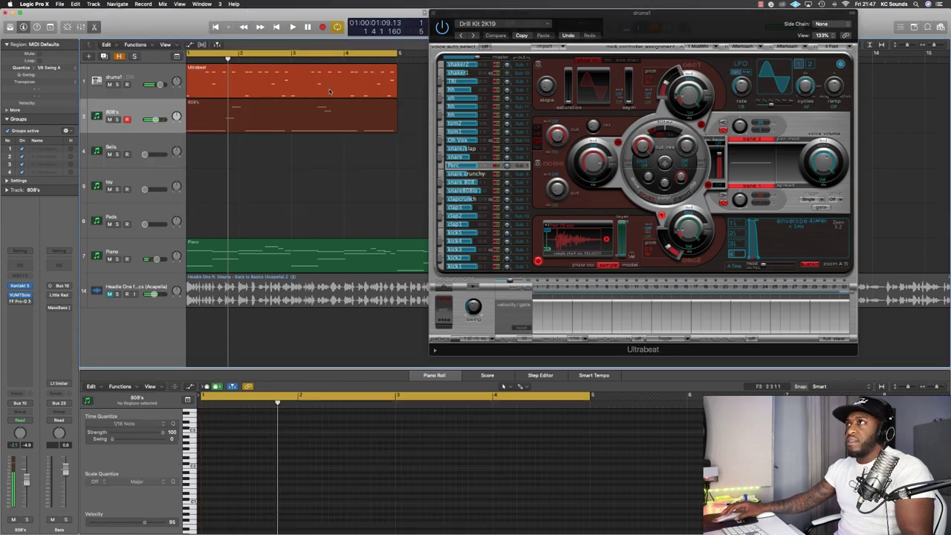
# - Close the Ultrabeat window and show the Ultrabeat region's notes in the Piano Roll
pyautogui.click(434, 14)
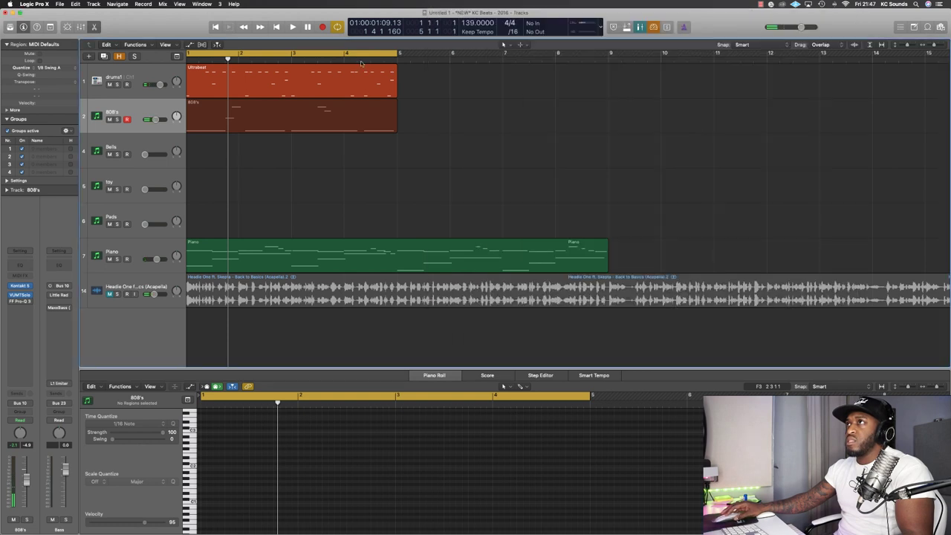
pyautogui.click(364, 85)
pyautogui.scroll(-2, 296, 438)
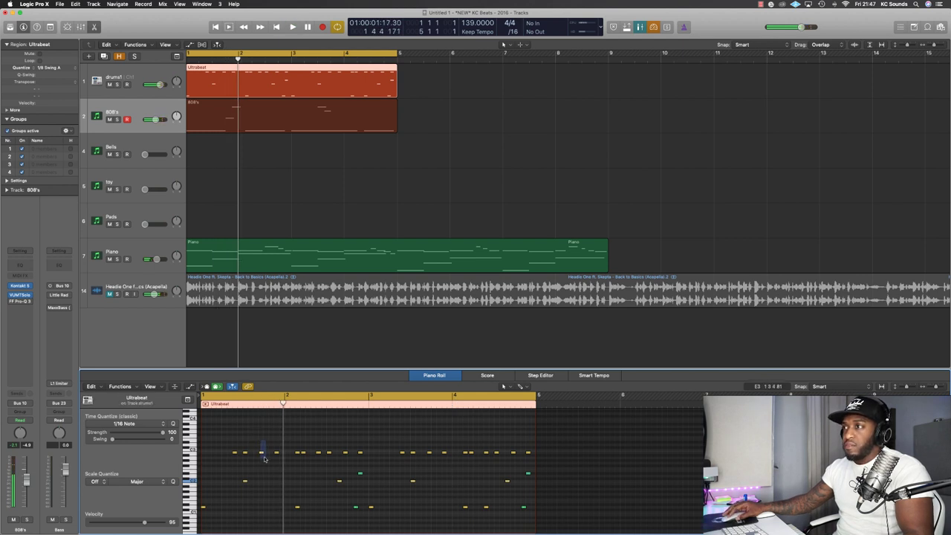
# - Mute the last two shaker1 hits of bar 1 and the two high 808 notes in bar 1, and play the loop
pyautogui.press('space')
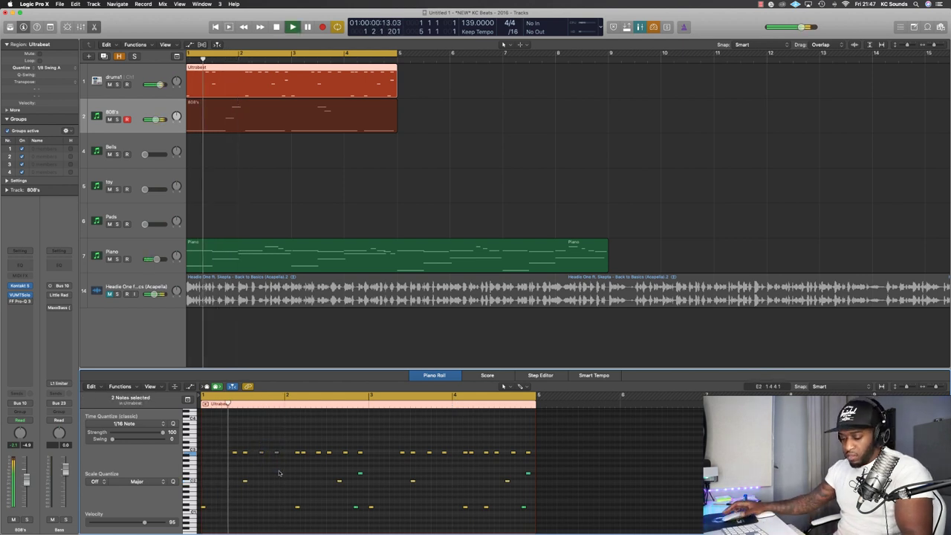
pyautogui.click(206, 120)
pyautogui.moveTo(260, 424); pyautogui.dragTo(295, 462)
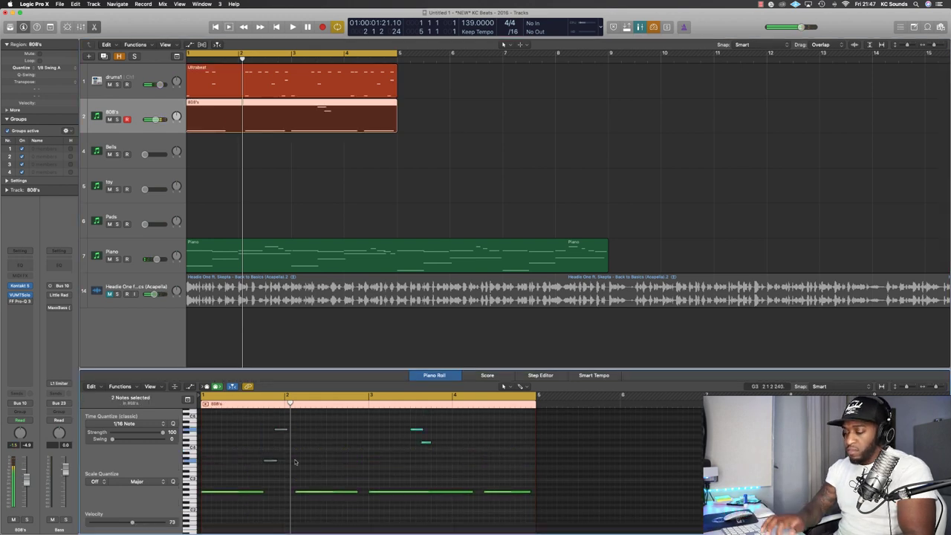
pyautogui.press('space')
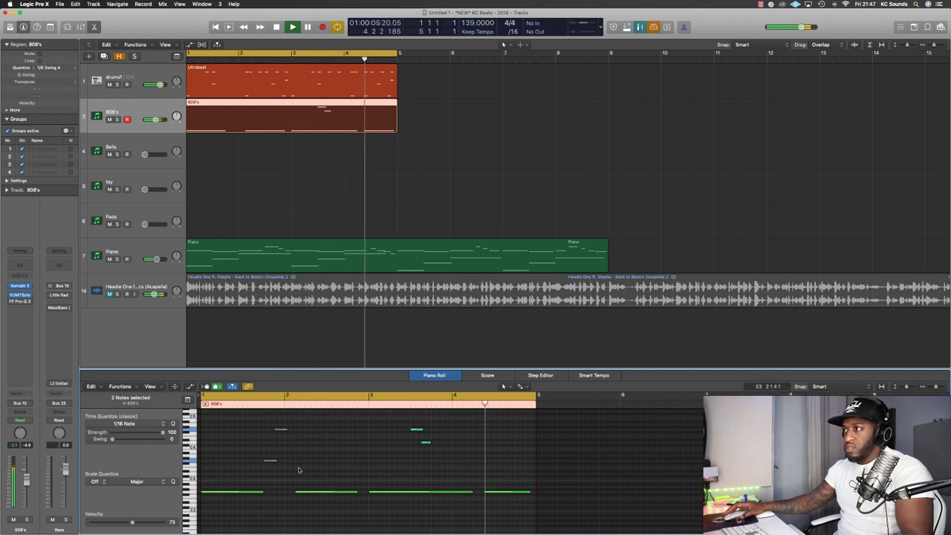
pyautogui.press('space')
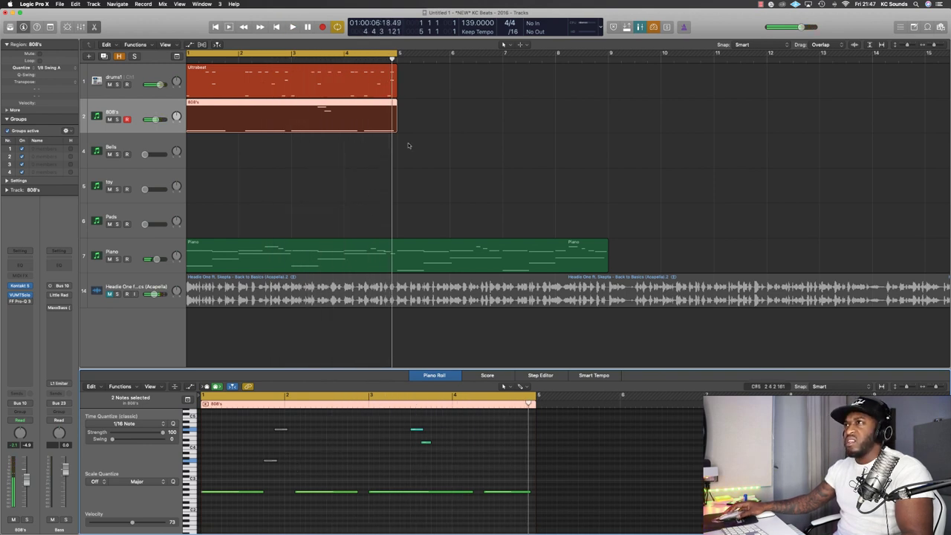
# - Show the Ultrabeat and 808's regions together, delete the last two D1 drum hits in bar 4 and play the loop
pyautogui.moveTo(407, 146); pyautogui.dragTo(369, 82)
pyautogui.scroll(-5, 486, 518)
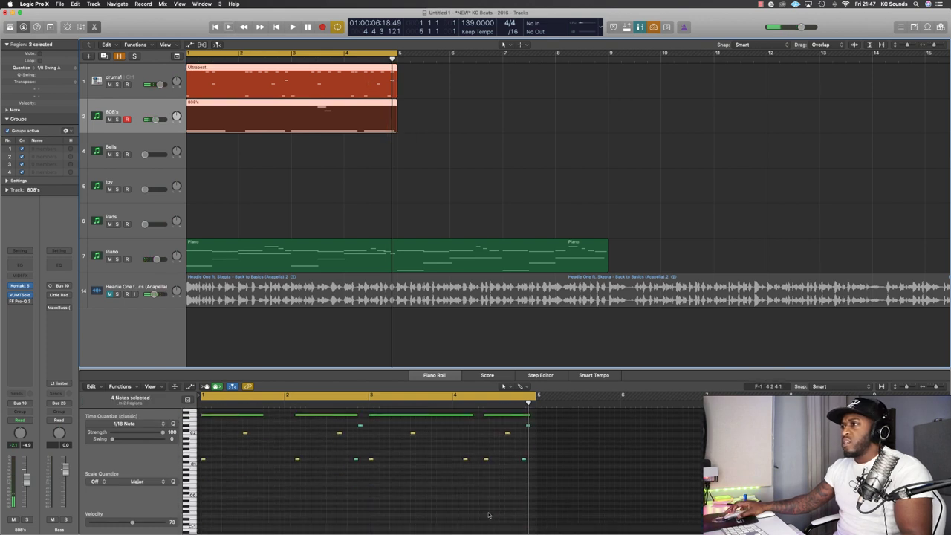
pyautogui.moveTo(483, 453); pyautogui.dragTo(523, 479)
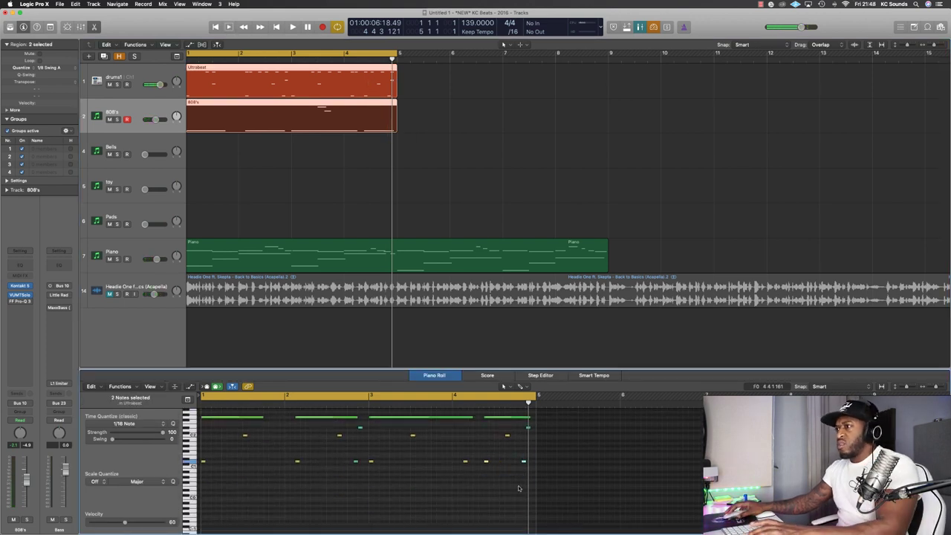
pyautogui.press('Delete')
pyautogui.press('space')
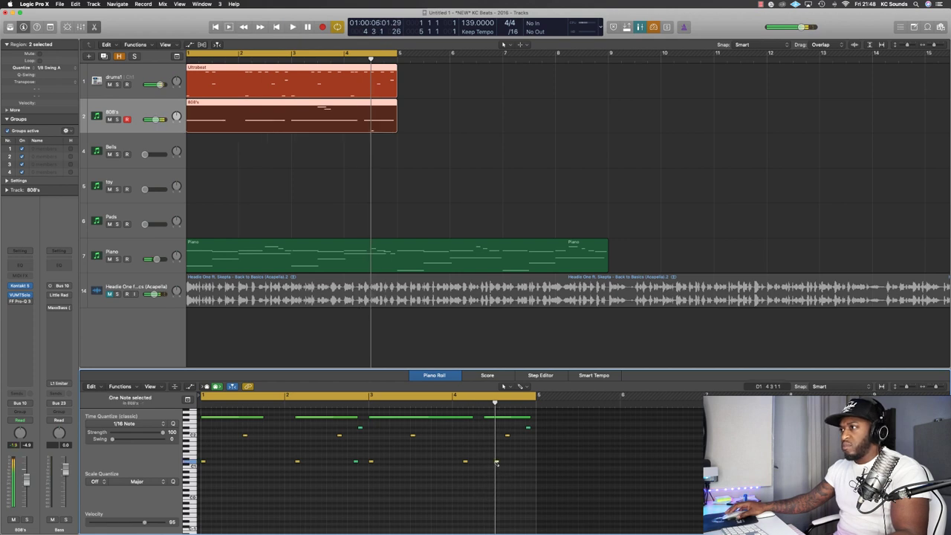
# - Place D1 hits of the Ultrabeat region on beats 3 and 4 of bar 4 and play the loop
pyautogui.keyDown('ctrl'); pyautogui.keyDown('alt'); pyautogui.click(500, 469); pyautogui.keyUp('alt'); pyautogui.keyUp('ctrl')
pyautogui.moveTo(498, 464)
pyautogui.mouseDown()
pyautogui.moveTo(459, 464)
pyautogui.moveTo(492, 466)
pyautogui.mouseUp()
pyautogui.keyDown('ctrl'); pyautogui.keyDown('alt'); pyautogui.click(492, 464); pyautogui.keyUp('alt'); pyautogui.keyUp('ctrl')
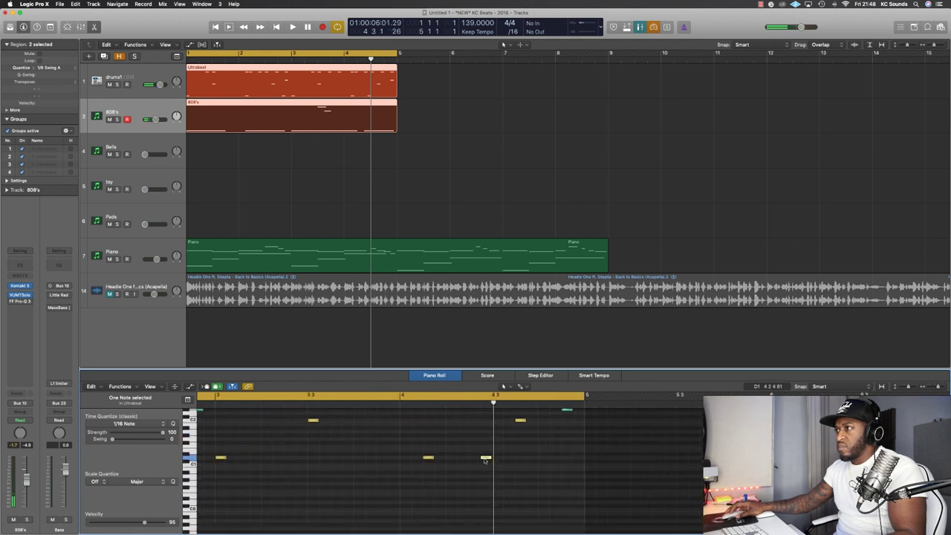
pyautogui.keyDown('ctrl'); pyautogui.keyDown('alt'); pyautogui.click(484, 460); pyautogui.keyUp('alt'); pyautogui.keyUp('ctrl')
pyautogui.moveTo(484, 428); pyautogui.dragTo(542, 427)
pyautogui.moveTo(484, 428); pyautogui.dragTo(496, 429)
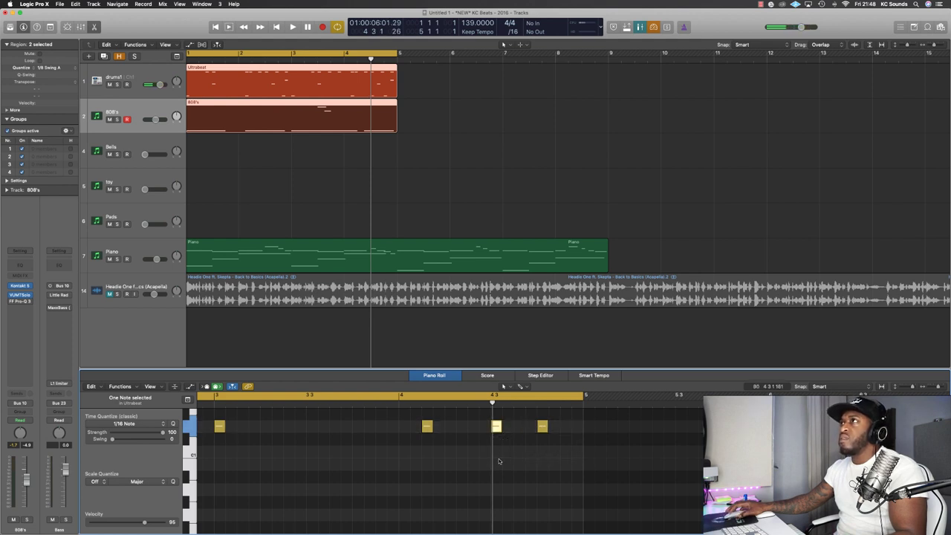
pyautogui.press('space')
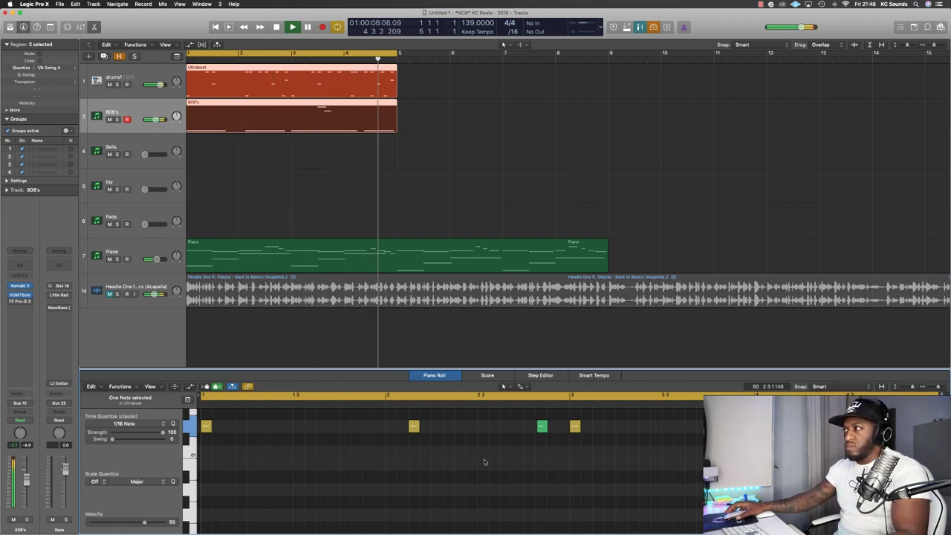
# - Show only the Ultrabeat region's notes and add a TRI hit one sixteenth before beat 2 of bar 1, checking it against the loop
pyautogui.keyDown('ctrl'); pyautogui.keyDown('alt'); pyautogui.click(510, 460); pyautogui.keyUp('alt'); pyautogui.keyUp('ctrl')
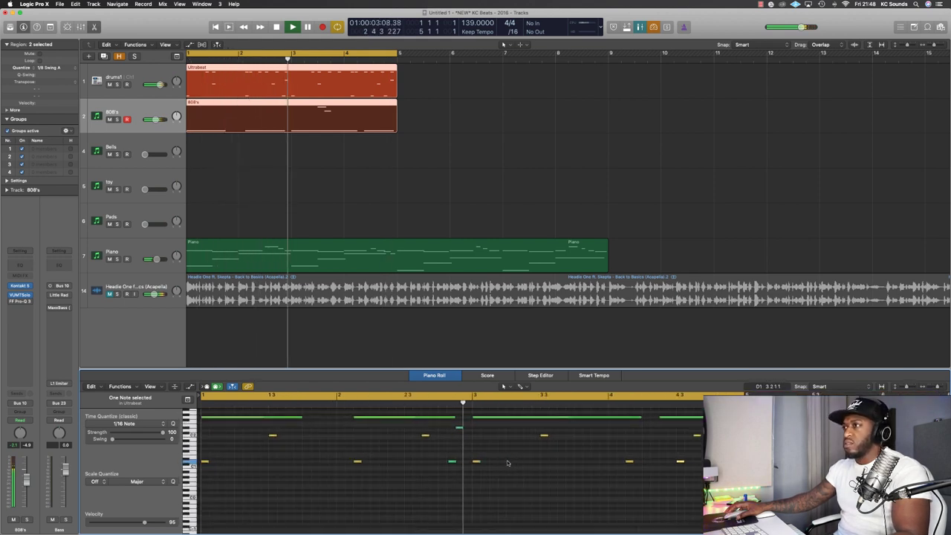
pyautogui.keyDown('ctrl'); pyautogui.keyDown('alt'); pyautogui.click(488, 458); pyautogui.keyUp('alt'); pyautogui.keyUp('ctrl')
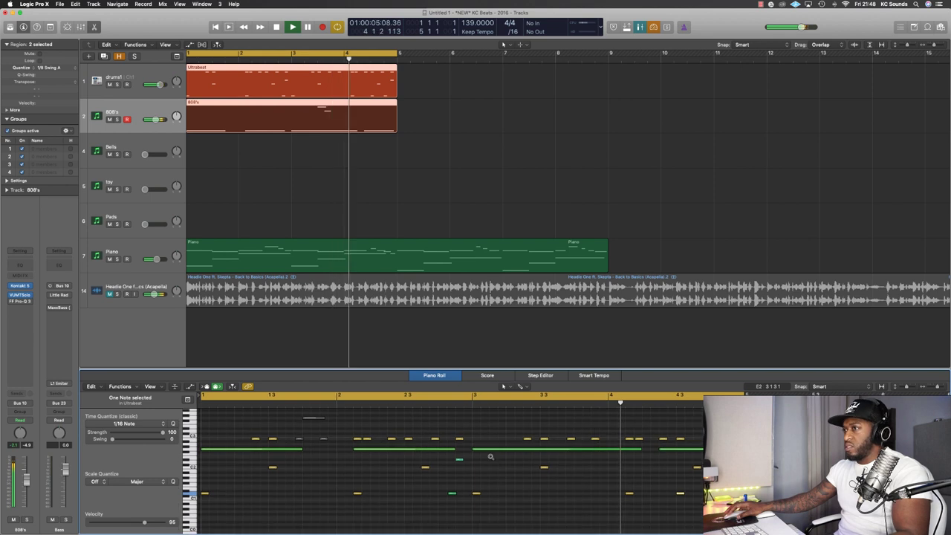
pyautogui.keyDown('ctrl'); pyautogui.keyDown('alt'); pyautogui.click(488, 458); pyautogui.keyUp('alt'); pyautogui.keyUp('ctrl')
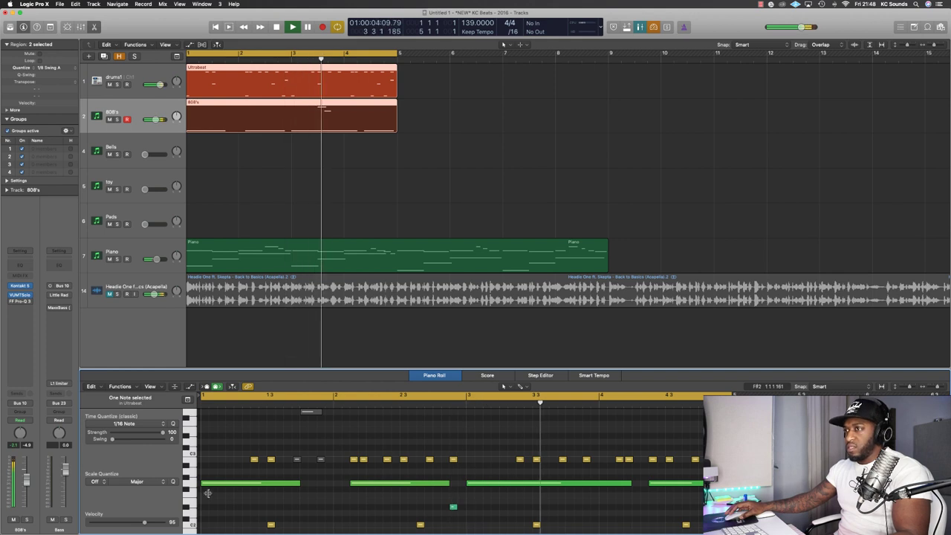
pyautogui.keyDown('shift'); pyautogui.click(243, 132); pyautogui.keyUp('shift')
pyautogui.click(178, 488)
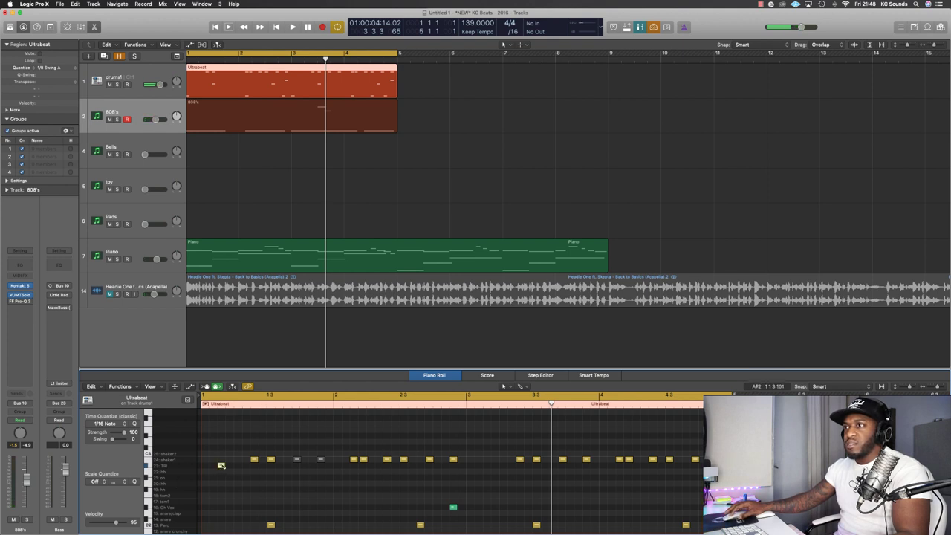
pyautogui.press('space')
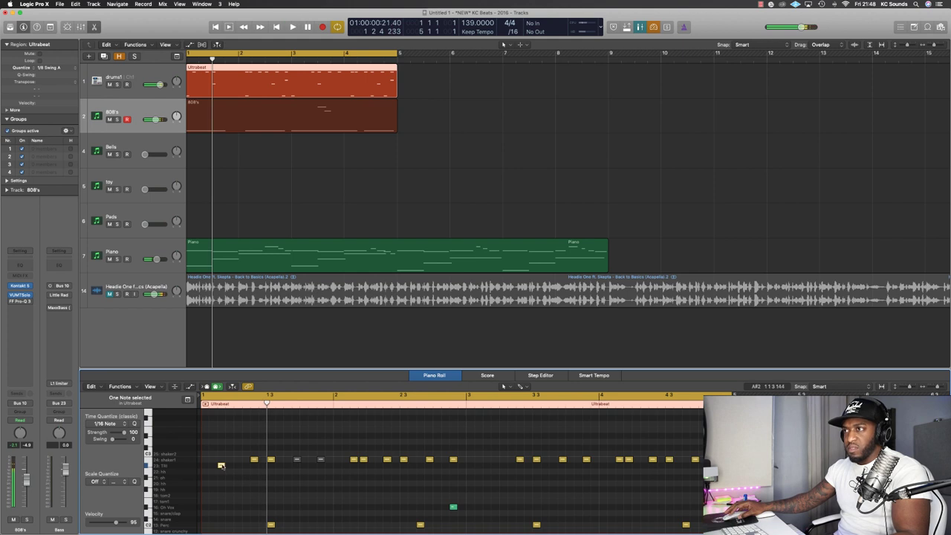
pyautogui.moveTo(230, 467); pyautogui.dragTo(238, 466)
pyautogui.press('space')
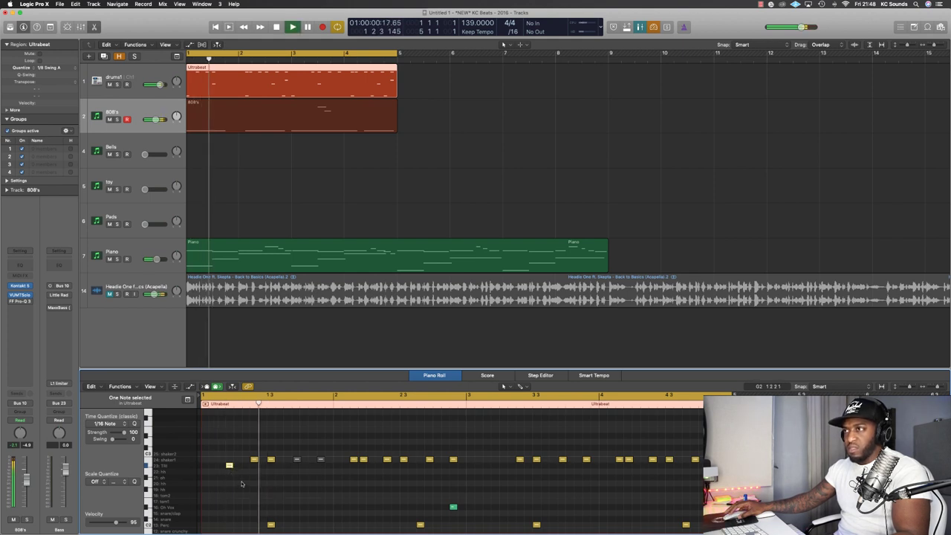
# - Add an oh hit at position 1 3 4 1, and open the drums1 Ultrabeat with its oh voice selected
pyautogui.click(296, 479)
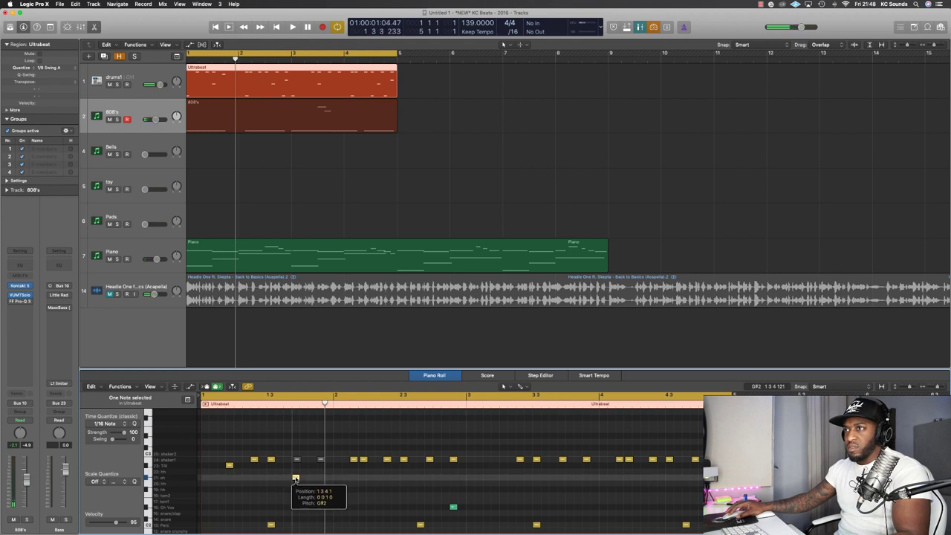
pyautogui.moveTo(295, 478); pyautogui.dragTo(296, 479)
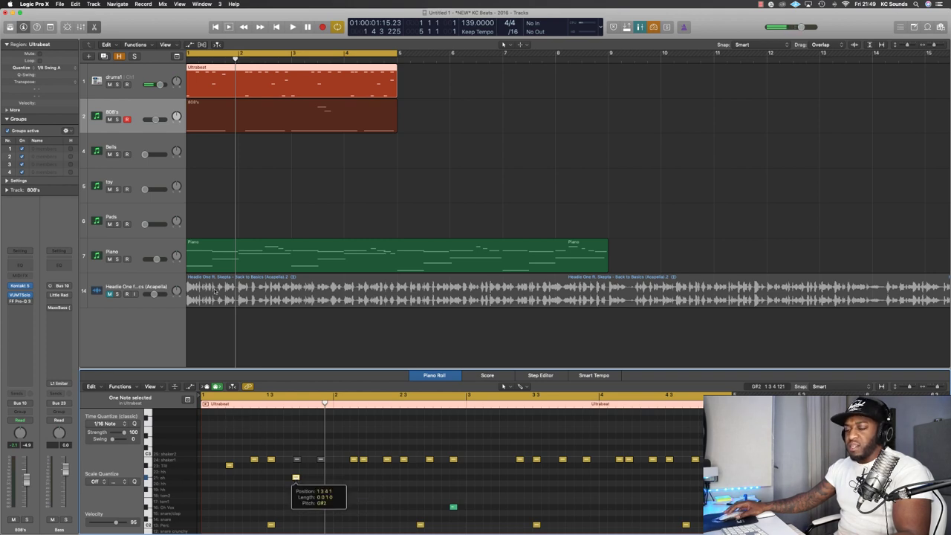
pyautogui.press('x')
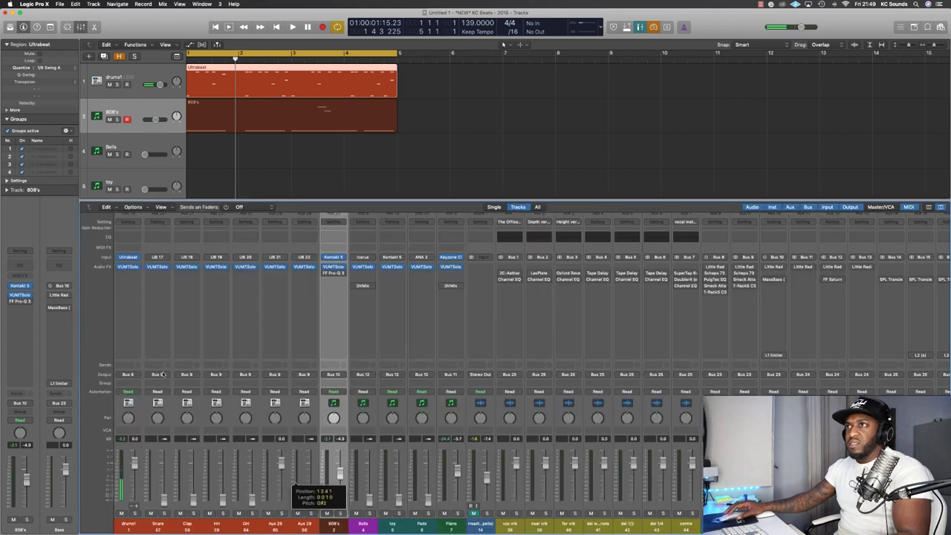
pyautogui.click(128, 257)
pyautogui.press('x')
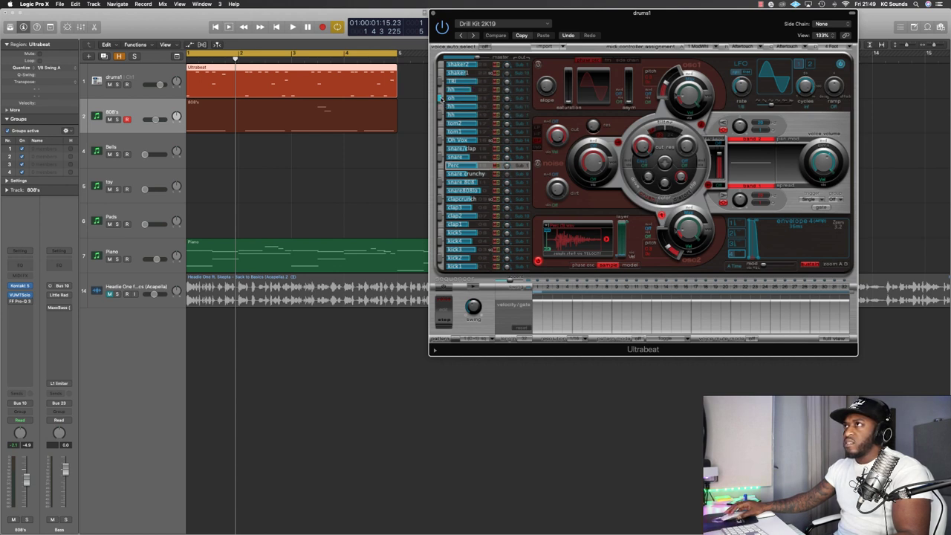
pyautogui.click(461, 99)
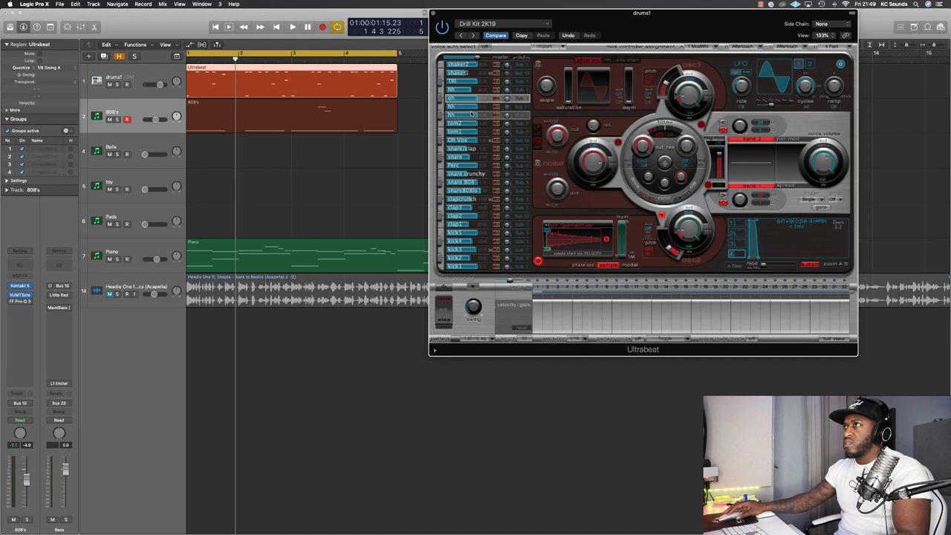
# - Lengthen the oh voice's envelope 4 (Amp) while checking the loop, and return to the Ultrabeat region's notes with the plug-in window hidden
pyautogui.press('space')
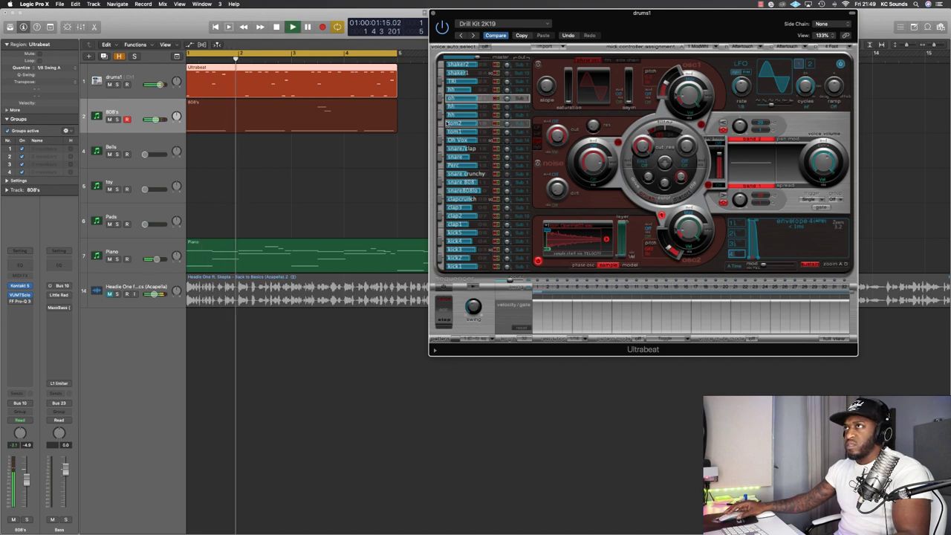
pyautogui.press('space')
pyautogui.press('space')
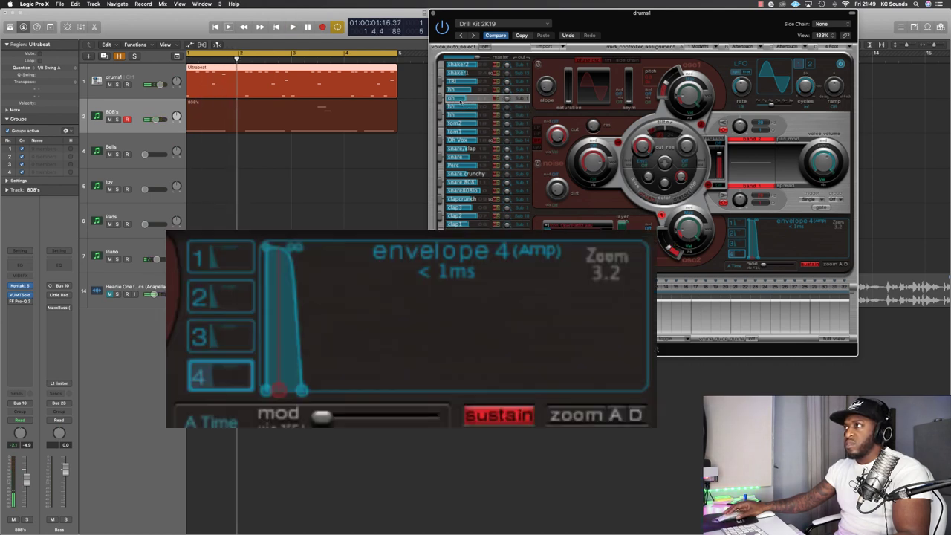
pyautogui.moveTo(756, 257); pyautogui.dragTo(780, 258)
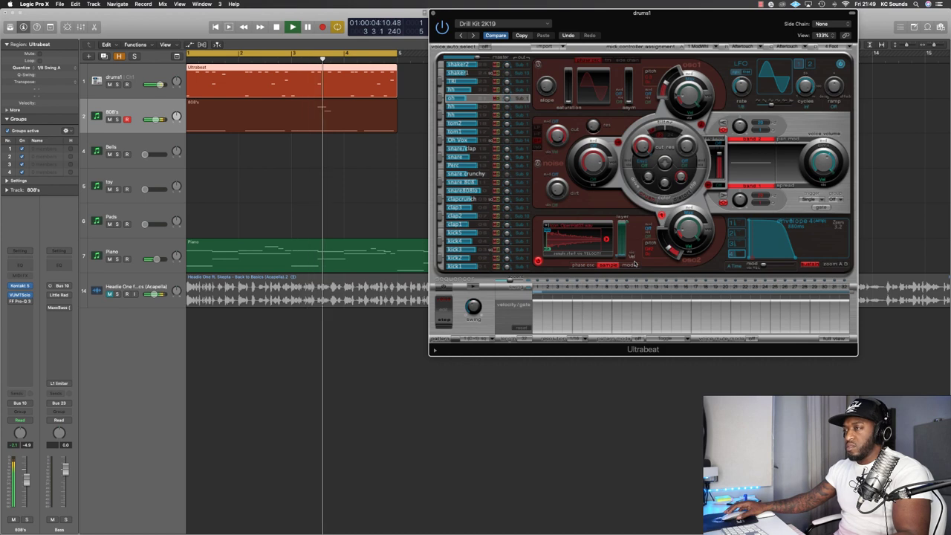
pyautogui.press('p')
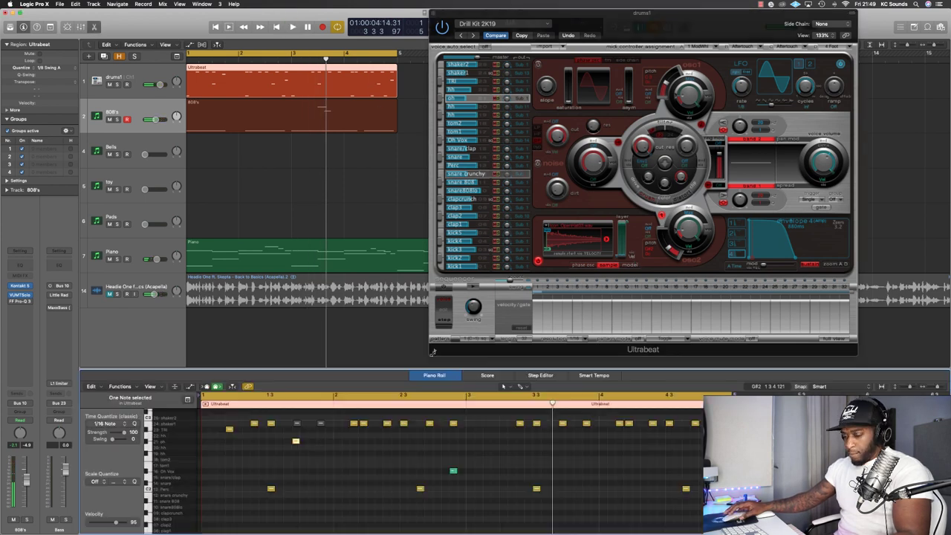
pyautogui.press('v')
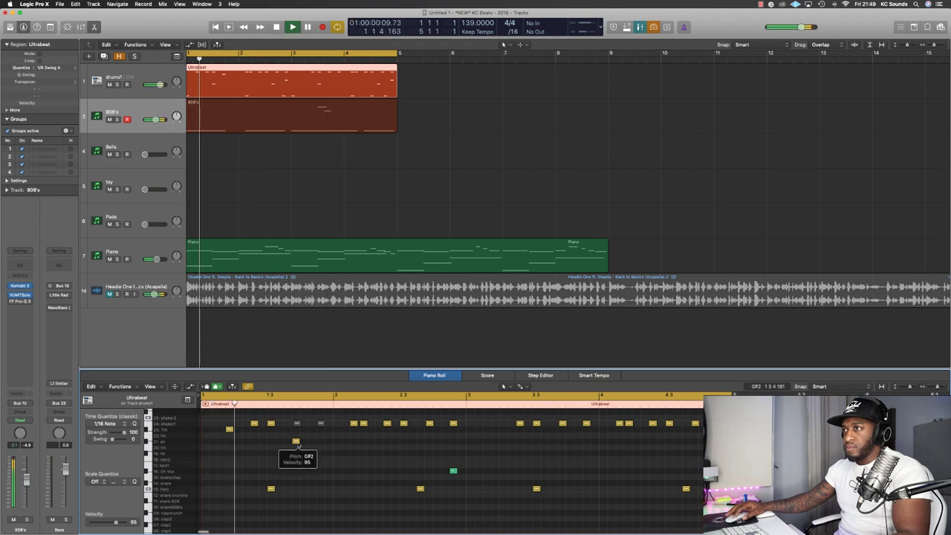
pyautogui.scroll(2, 300, 453)
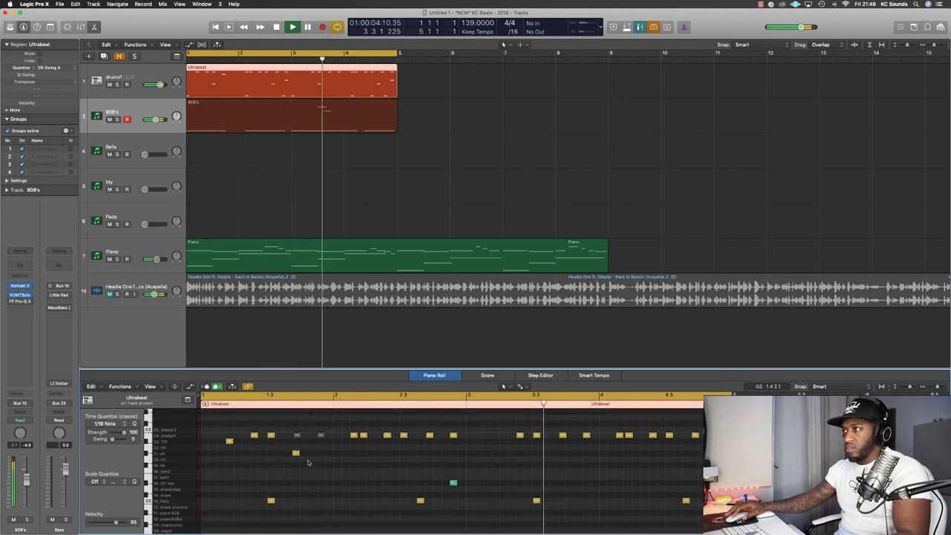
# - Copy the bar 1 oh hit to the same place in bar 3 and mute the last two shaker1 hits of bar 3
pyautogui.moveTo(296, 453); pyautogui.dragTo(568, 461)
pyautogui.press('Return')
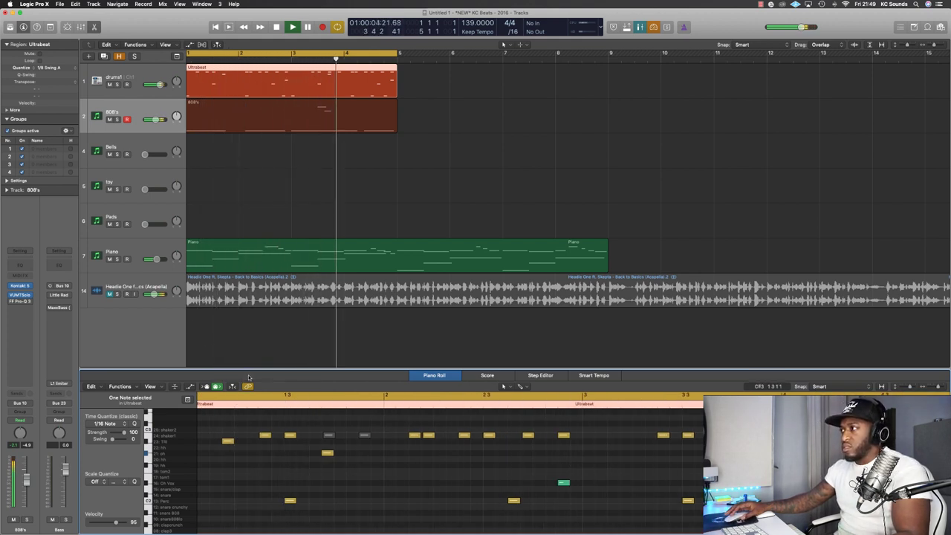
pyautogui.moveTo(715, 418); pyautogui.dragTo(765, 441)
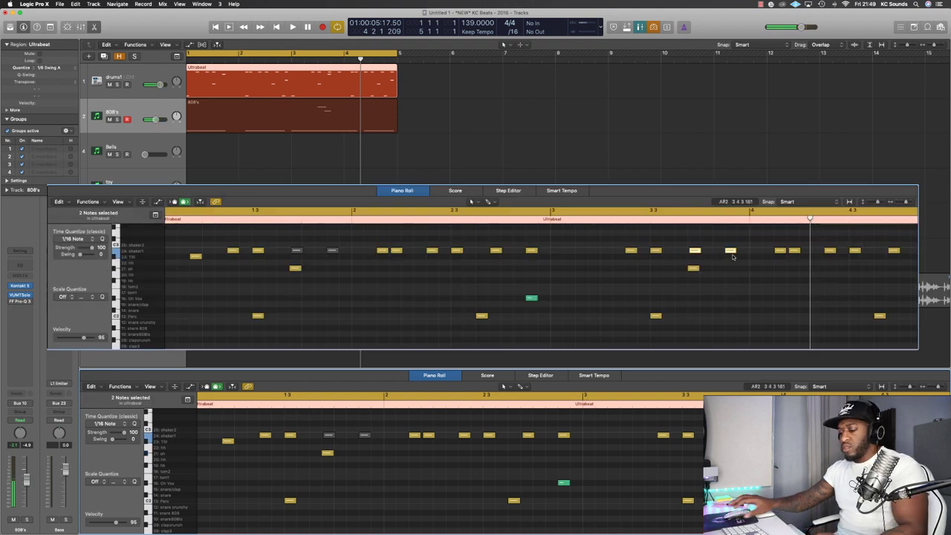
pyautogui.hscroll(-2, 445, 282)
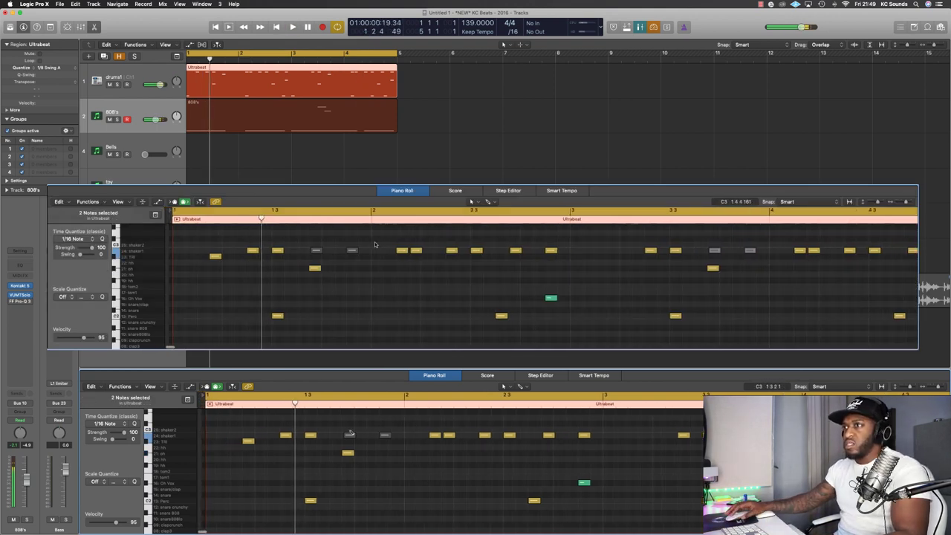
# - Add shaker1 hits at the start of bars 1 and 2, and unmute the second muted shaker1 hit in bars 1 and 3
pyautogui.press('space')
pyautogui.click(174, 251)
pyautogui.press('space')
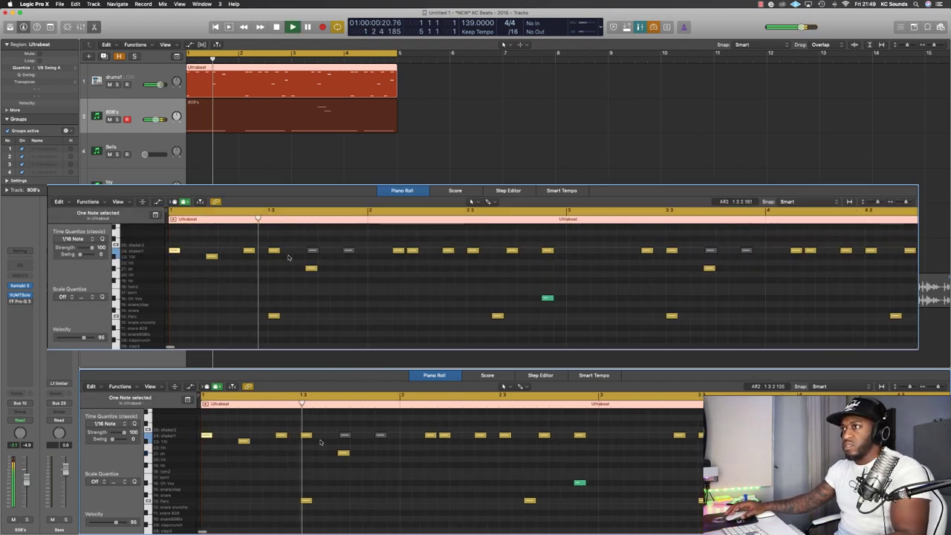
pyautogui.click(348, 250)
pyautogui.click(373, 250)
pyautogui.press('space')
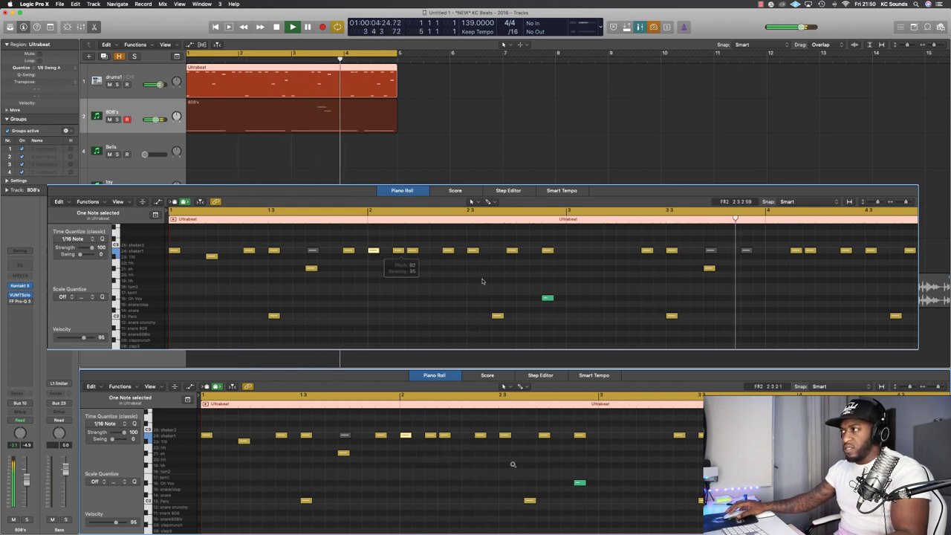
pyautogui.click(745, 251)
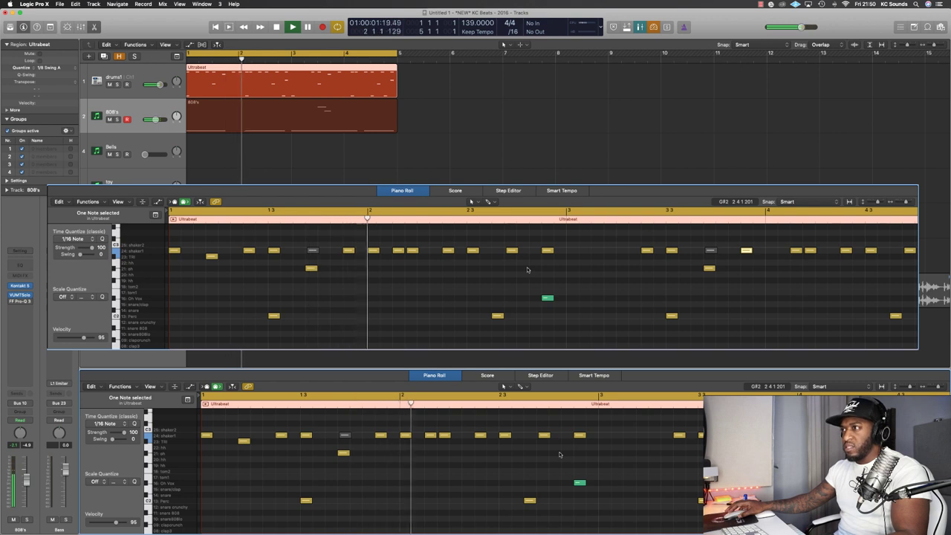
# - Add hits on the row just below shaker1 in bars 2, 3 and 4, at the same place as the one in bar 1
pyautogui.click(409, 256)
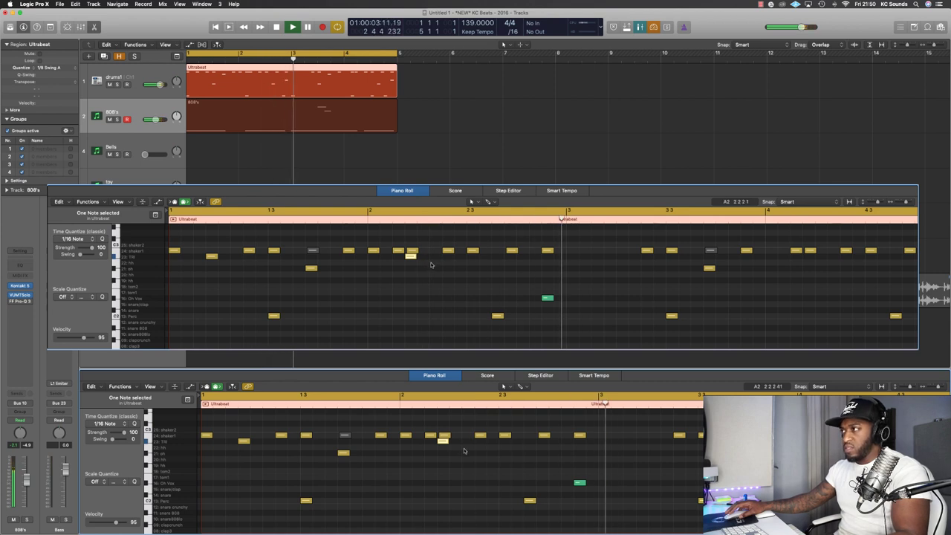
pyautogui.click(602, 257)
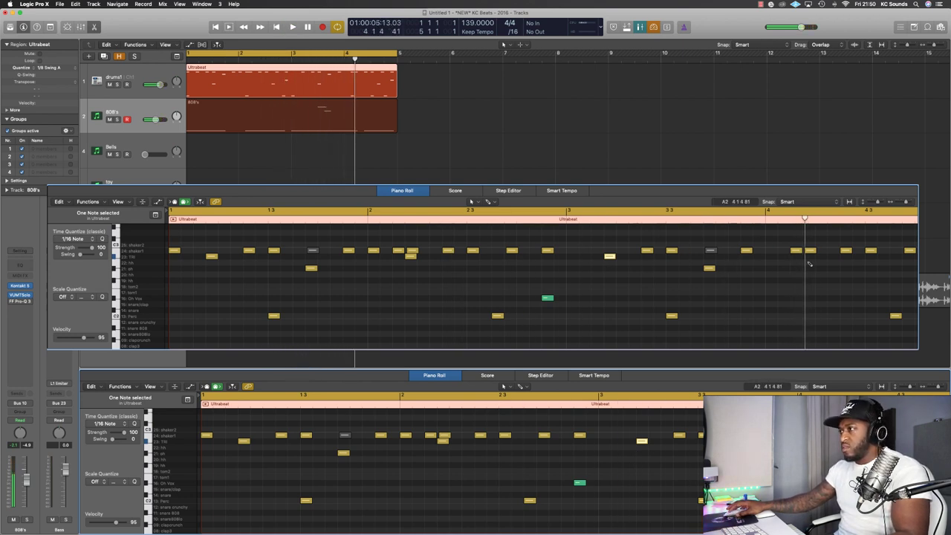
pyautogui.scroll(-2, 756, 279)
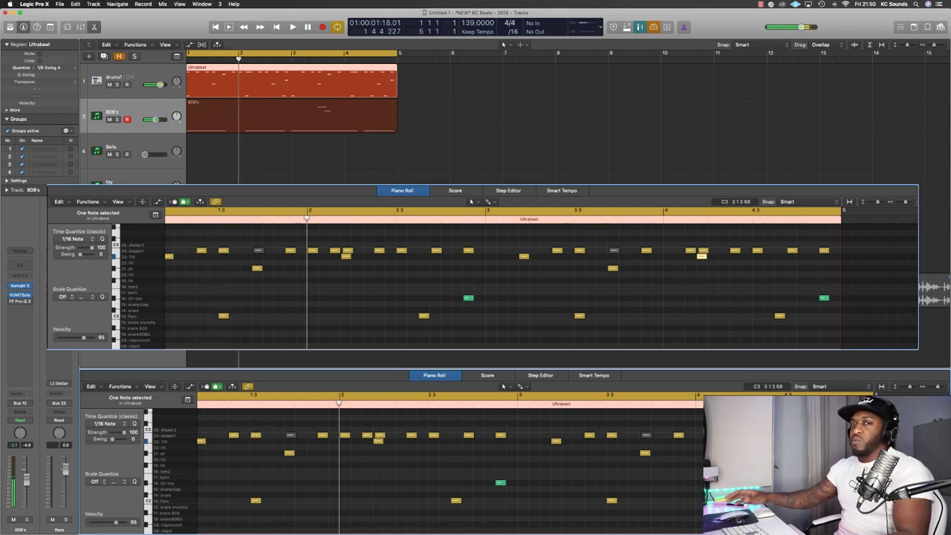
# - Close the separate note editor, copy the Ultrabeat and 808's regions to bars 5–8, and play the eight-bar loop
pyautogui.press('super+w')
pyautogui.moveTo(365, 159); pyautogui.dragTo(220, 65)
pyautogui.moveTo(324, 153); pyautogui.dragTo(474, 117)
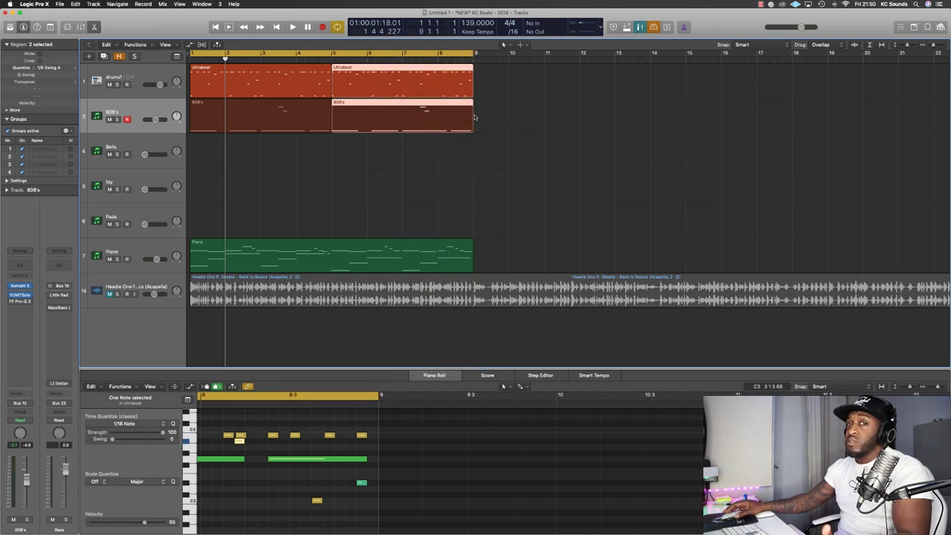
pyautogui.press('space')
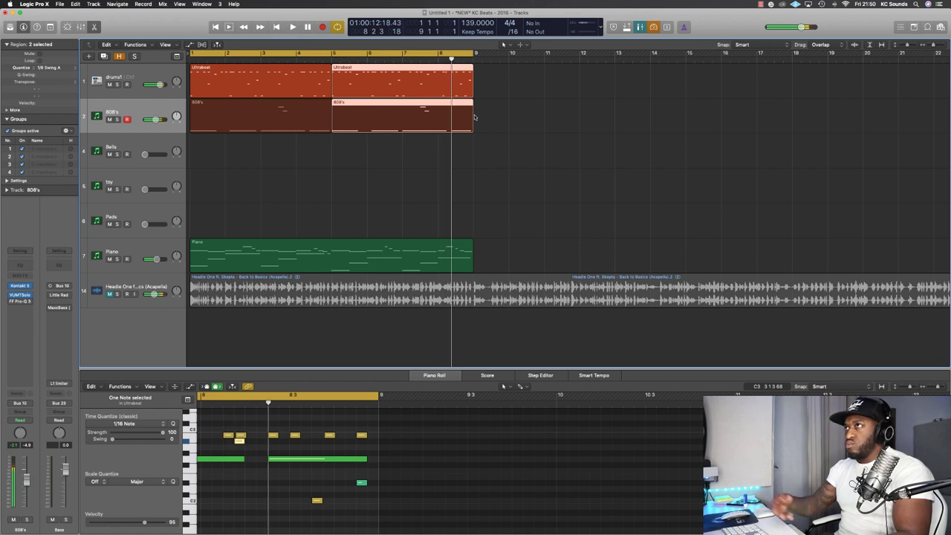
# - Examine the notes of the copied 808's region and play the loop from the start to listen to the 808 line
pyautogui.click(483, 119)
pyautogui.click(416, 115)
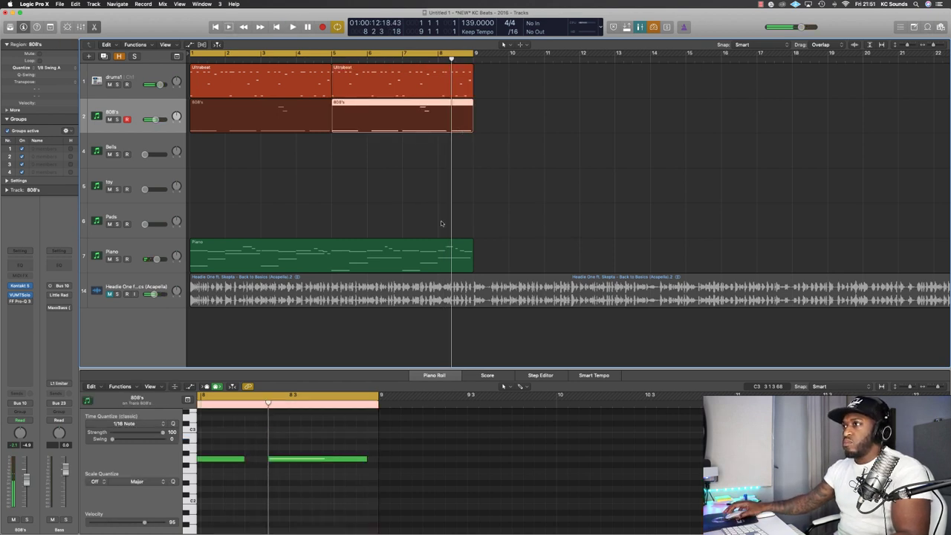
pyautogui.scroll(-2, 263, 448)
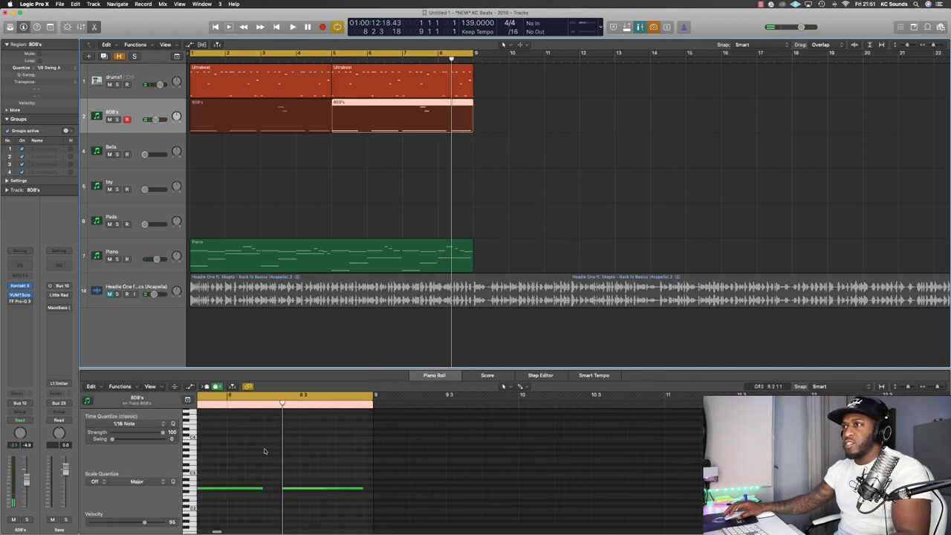
pyautogui.keyDown('super'); pyautogui.click(266, 432); pyautogui.keyUp('super')
pyautogui.moveTo(266, 433); pyautogui.dragTo(264, 420)
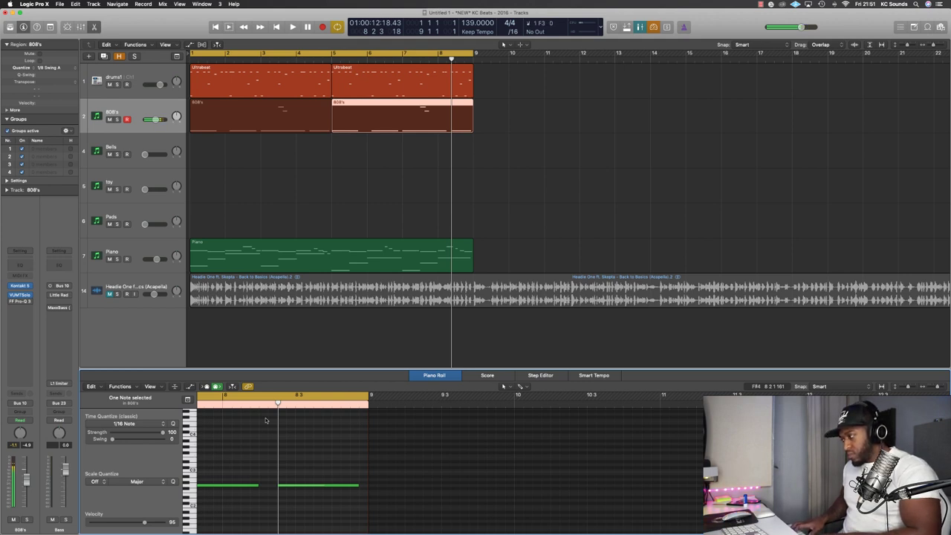
pyautogui.press('Return')
pyautogui.press('space')
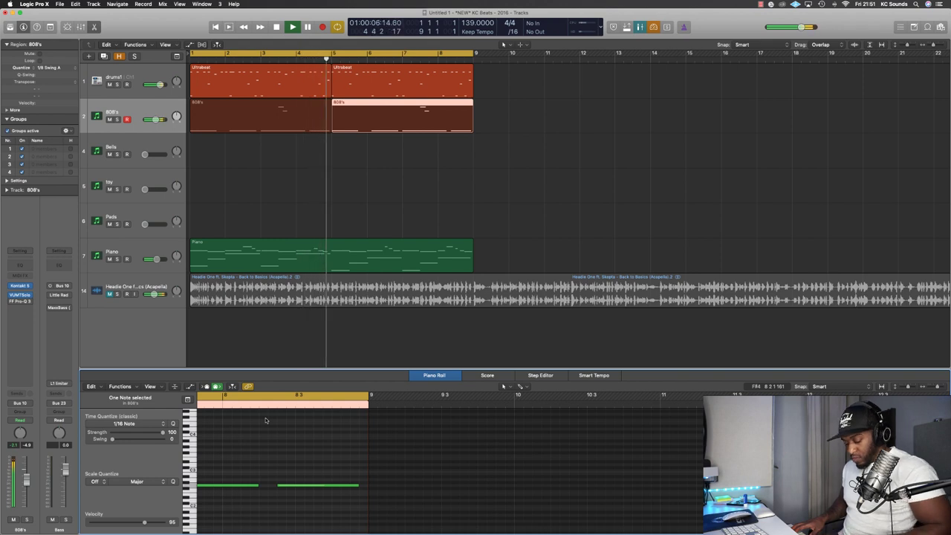
pyautogui.press('space')
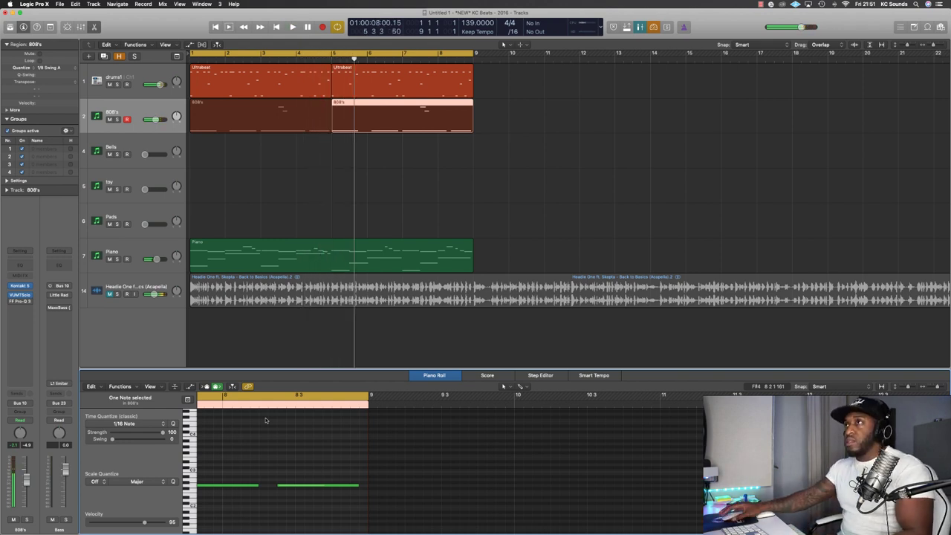
# - Transpose the four long low notes of the copied 808's region down by a few semitones and play the loop
pyautogui.press('super+a')
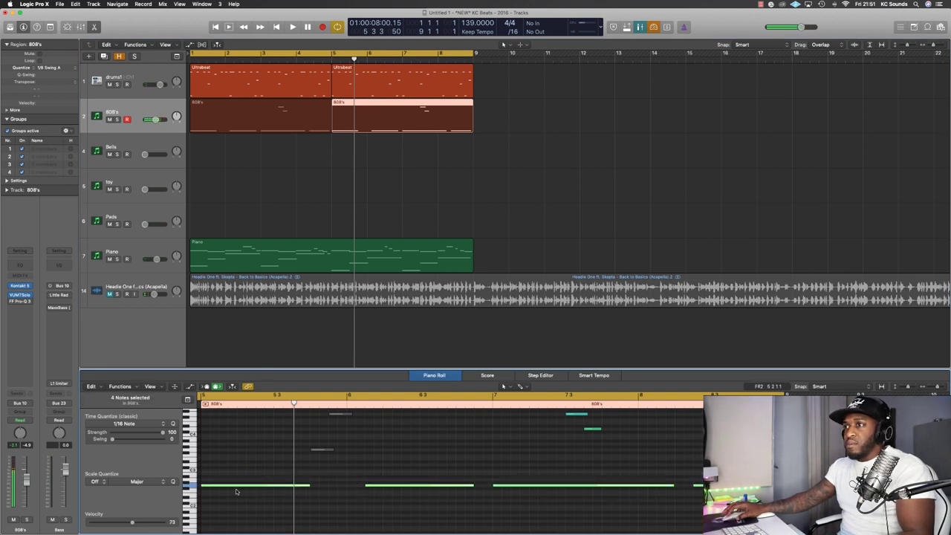
pyautogui.keyDown('ctrl'); pyautogui.keyDown('alt'); pyautogui.click(236, 490); pyautogui.keyUp('alt'); pyautogui.keyUp('ctrl')
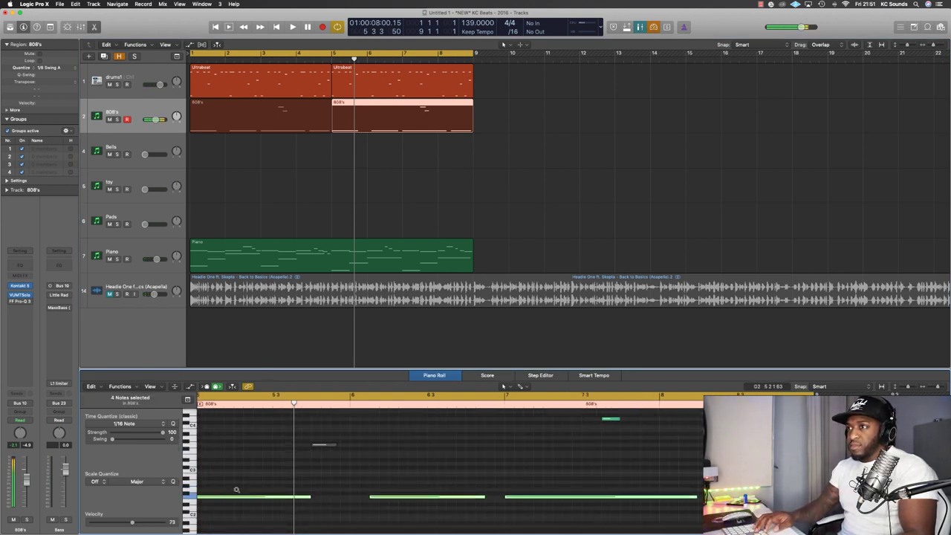
pyautogui.hotkey('alt', 'Down')
pyautogui.hotkey('alt', 'Down')
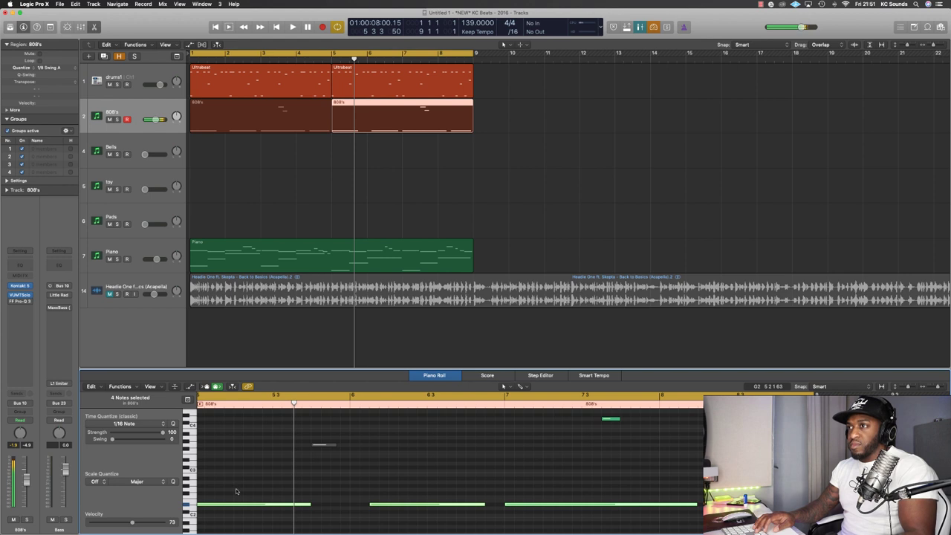
pyautogui.press('space')
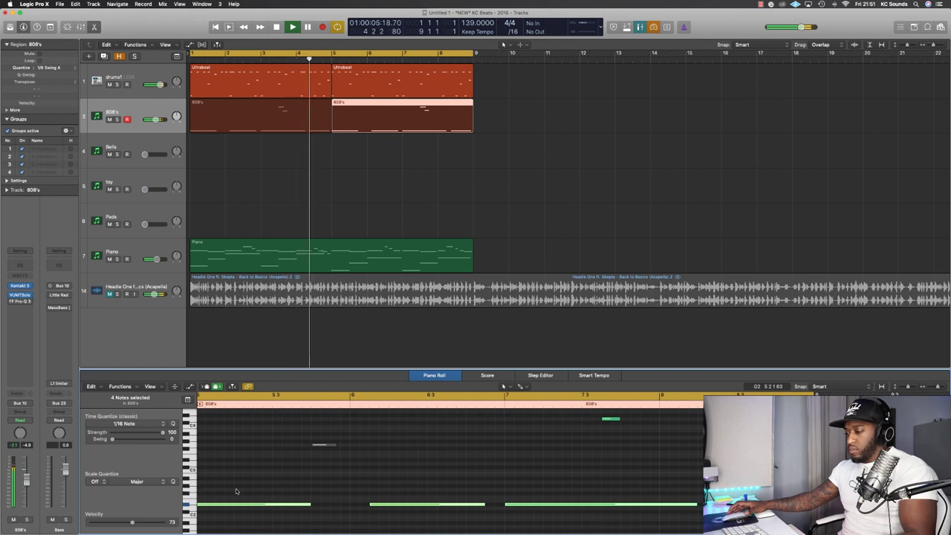
pyautogui.press('space')
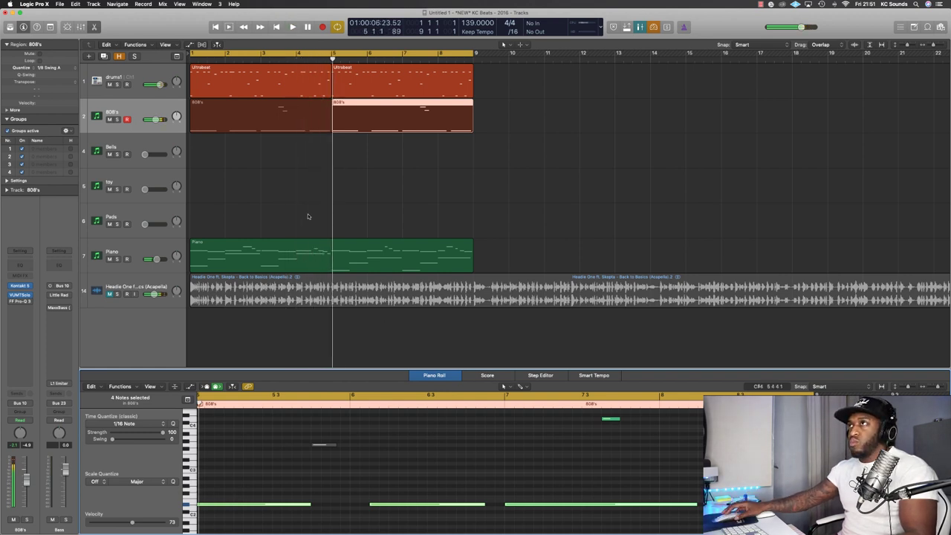
# - Play the loop and capture a live 808 fill in bar 4 on a second 808's track, and listen back to it
pyautogui.click(316, 126)
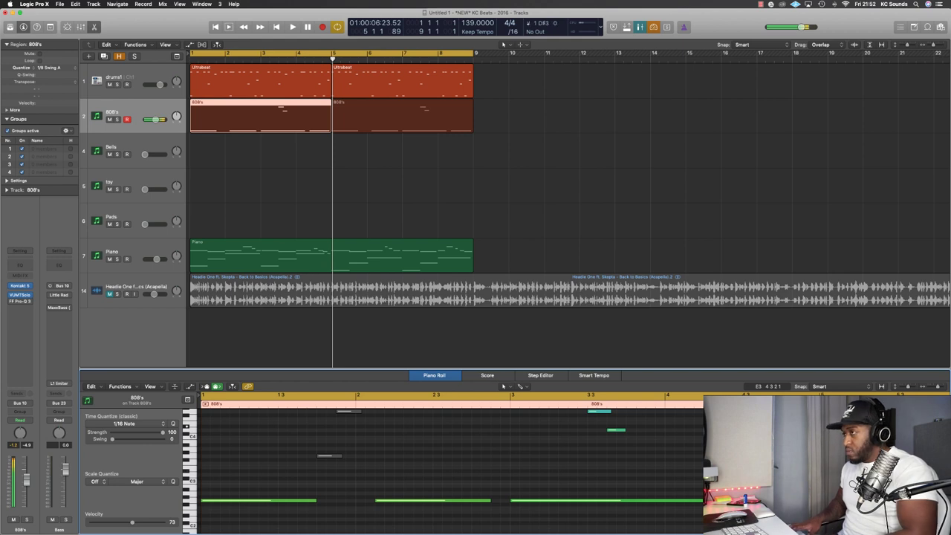
pyautogui.press('space')
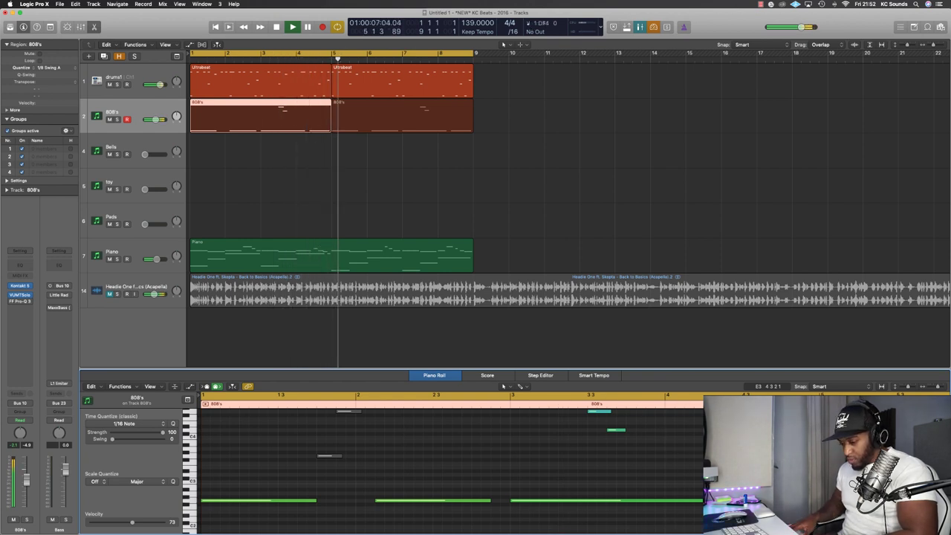
pyautogui.hotkey('shift', 'r')
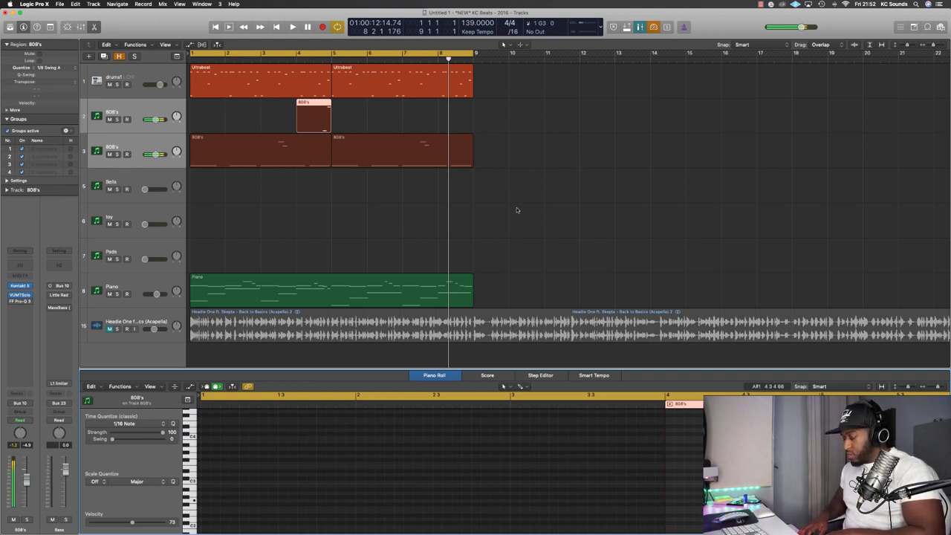
pyautogui.press('space')
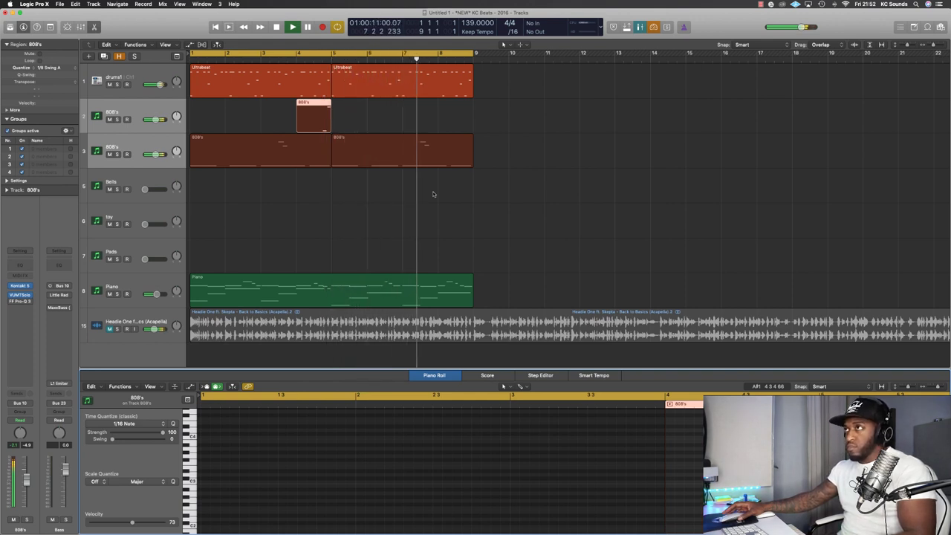
pyautogui.press('space')
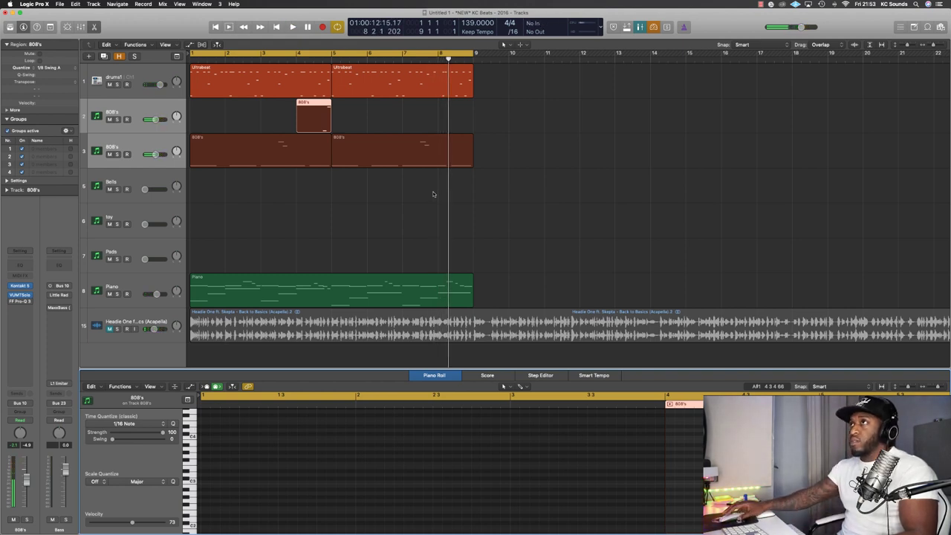
pyautogui.press('space')
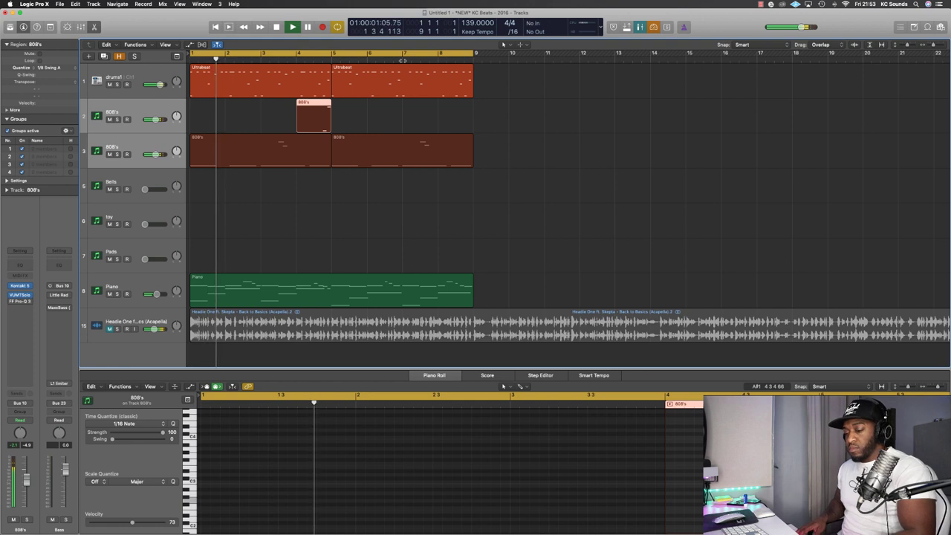
# - Add a second short 808 fill region in bar 8 of the upper 808's track and select both fill regions
pyautogui.moveTo(314, 115); pyautogui.dragTo(455, 116)
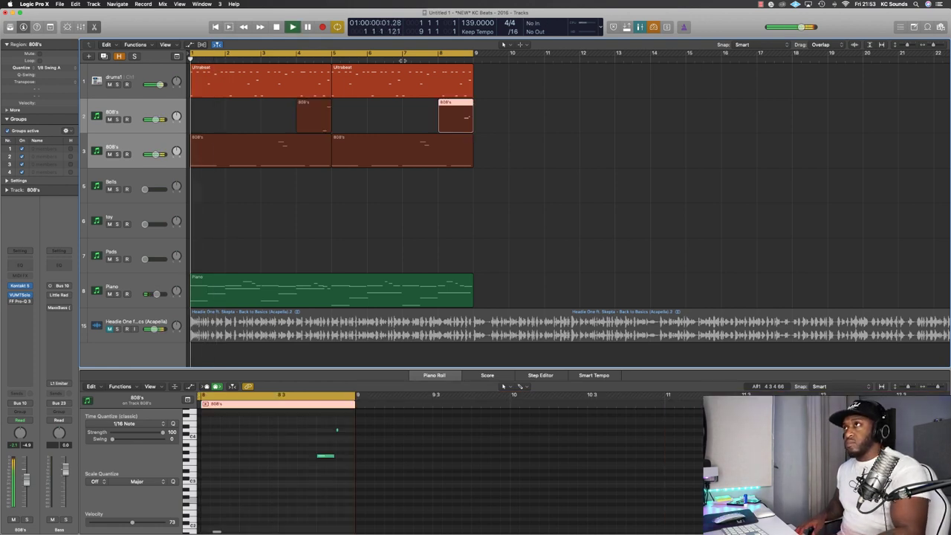
pyautogui.press('super+Up')
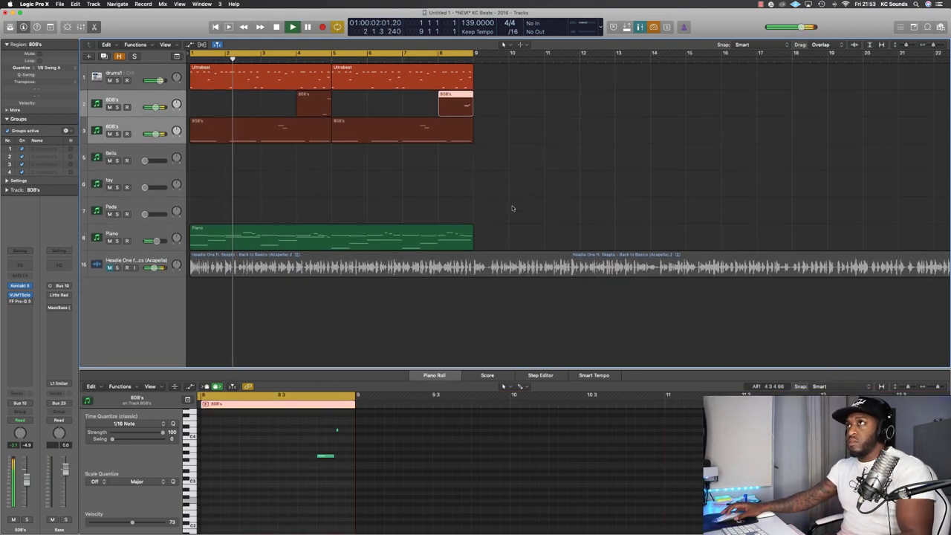
pyautogui.click(130, 104)
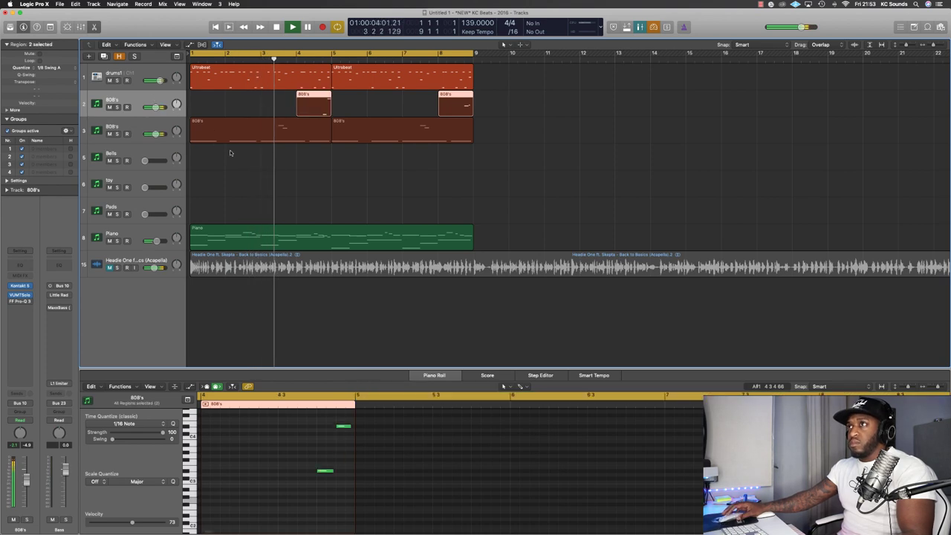
pyautogui.hotkey('ctrl', 'Up')
pyautogui.click(165, 153)
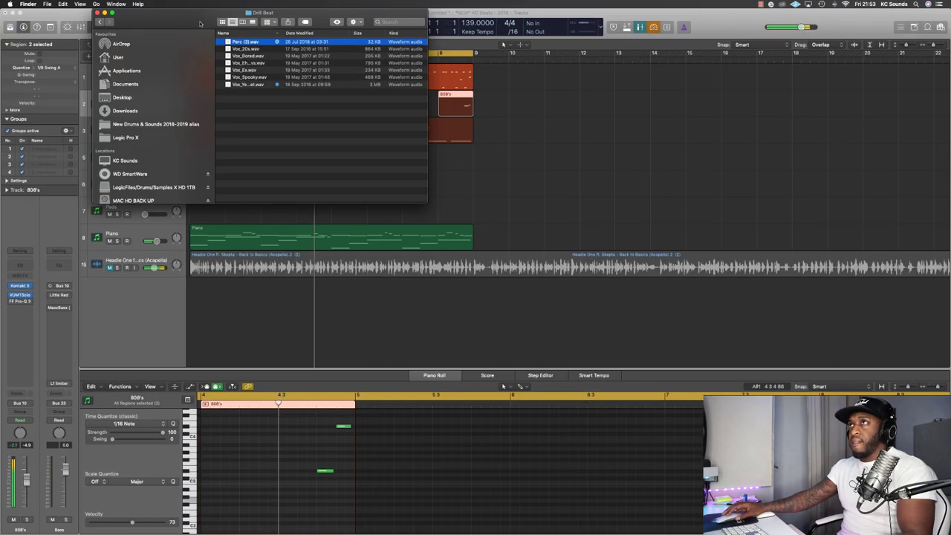
pyautogui.click(358, 177)
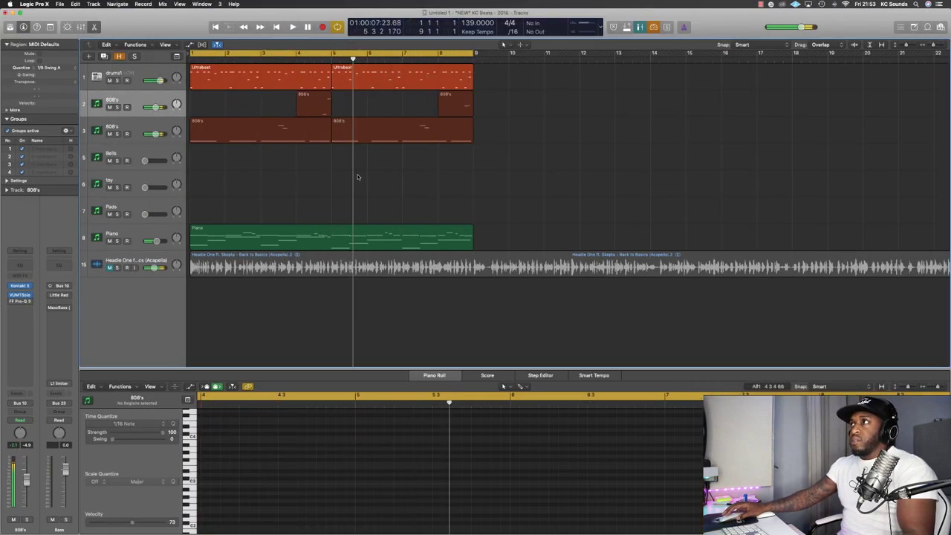
# - Move the Piano track directly below the two 808's tracks, above Bells
pyautogui.press('super+Up')
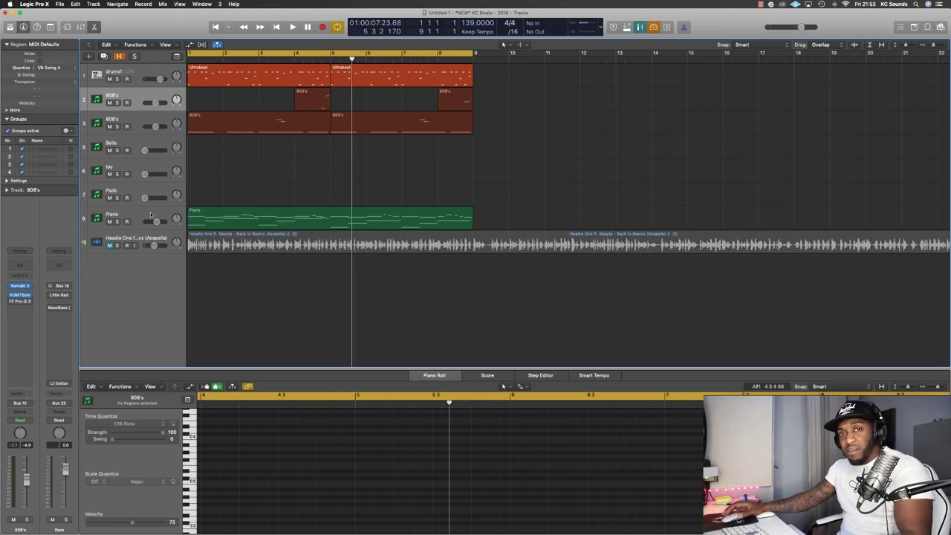
pyautogui.moveTo(146, 215); pyautogui.dragTo(141, 145)
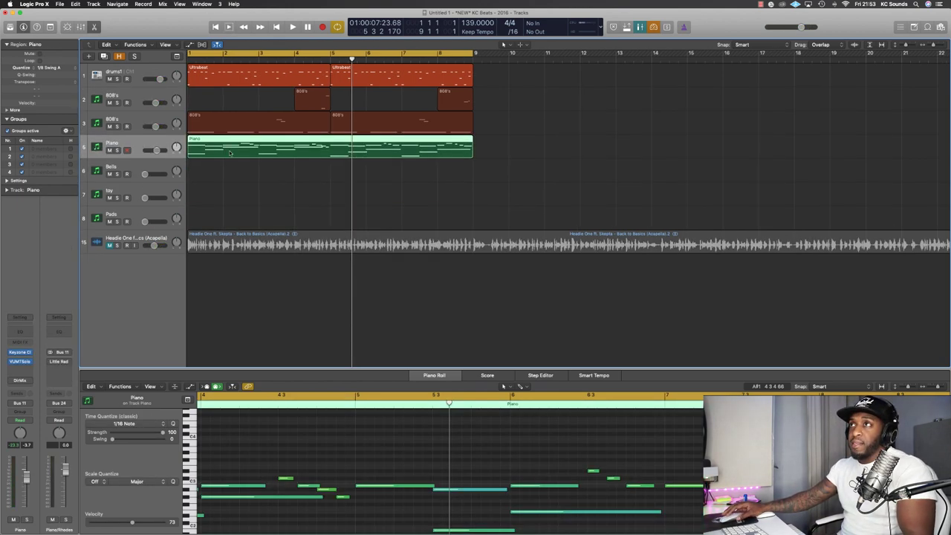
# - Switch to the Drill Beat folder in Finder, preview Vox_20s.wav, and import it at bar 1 on a new track below the acapella
pyautogui.hotkey('ctrl', 'Up')
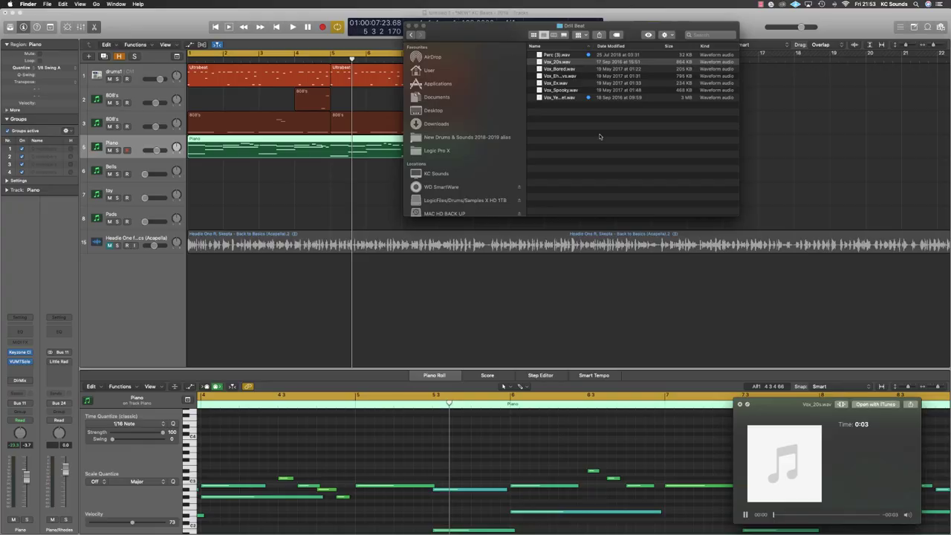
pyautogui.press('space')
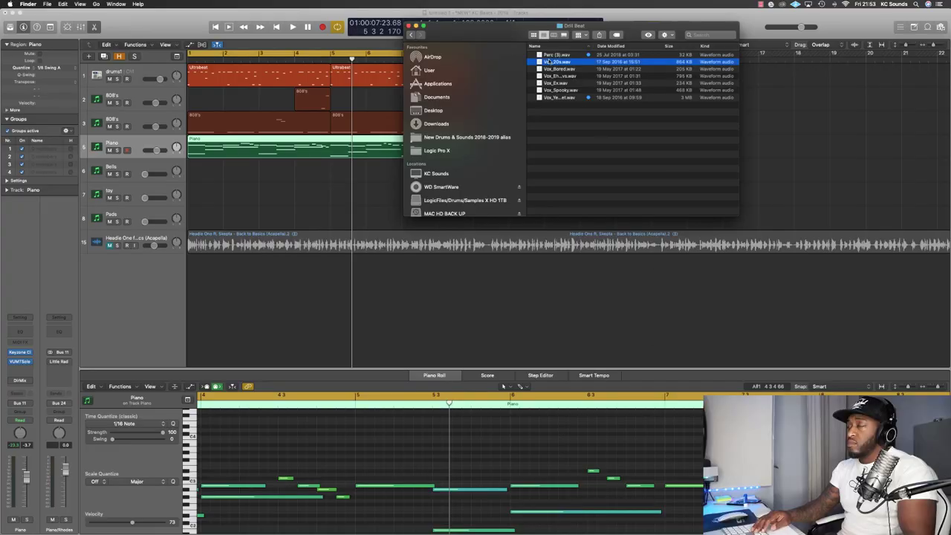
pyautogui.moveTo(550, 63); pyautogui.dragTo(179, 299)
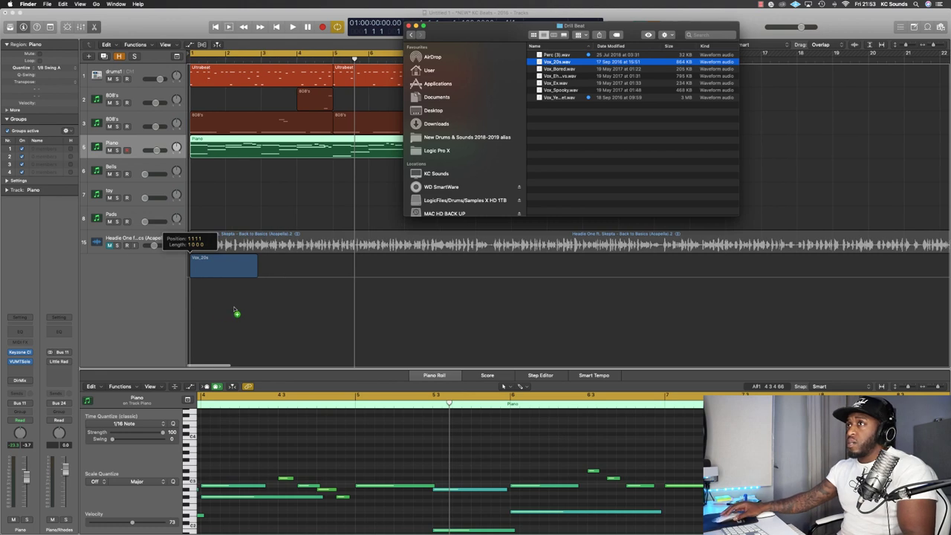
pyautogui.moveTo(237, 313); pyautogui.dragTo(259, 291)
# - Extend the end of the Vox_20s region to bar 3 and lower the Vox_20s track's volume to -11.4 dB
pyautogui.press('cmd+Right')
pyautogui.press('cmd+Right')
pyautogui.press('cmd+Right')
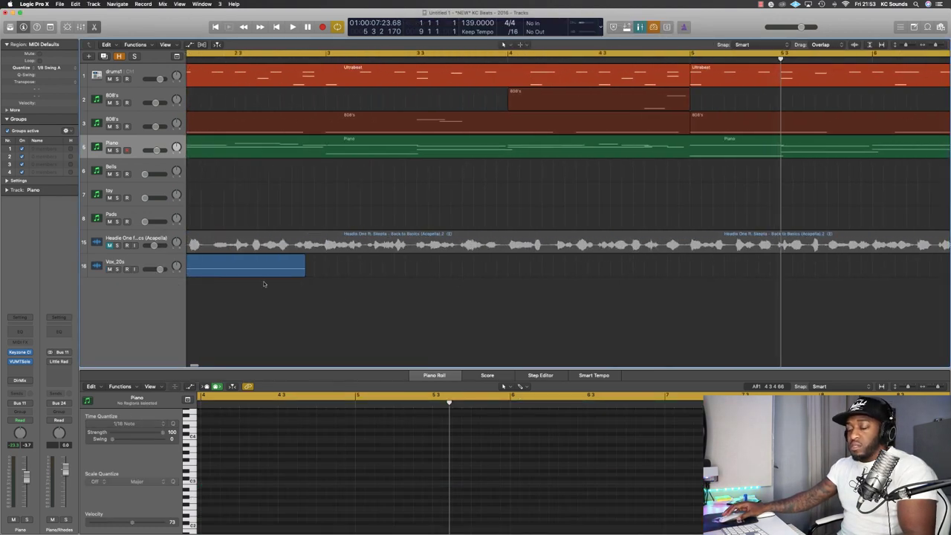
pyautogui.press('cmd+Left')
pyautogui.press('cmd+Left')
pyautogui.press('cmd+Left')
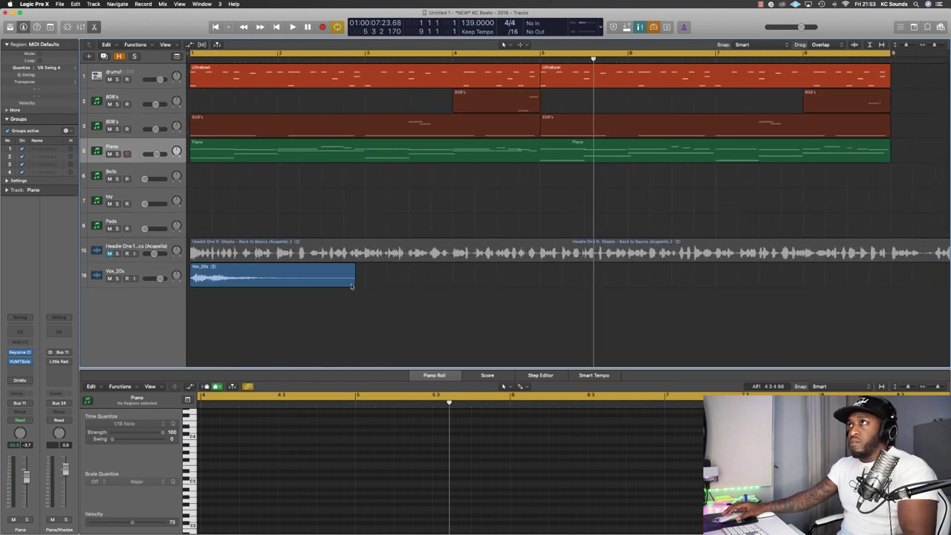
pyautogui.moveTo(352, 281); pyautogui.dragTo(364, 306)
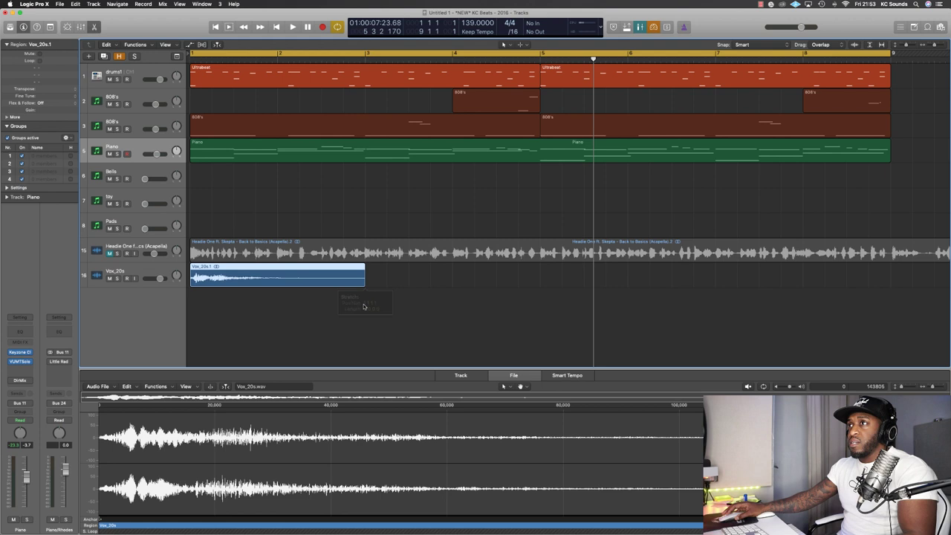
pyautogui.click(155, 274)
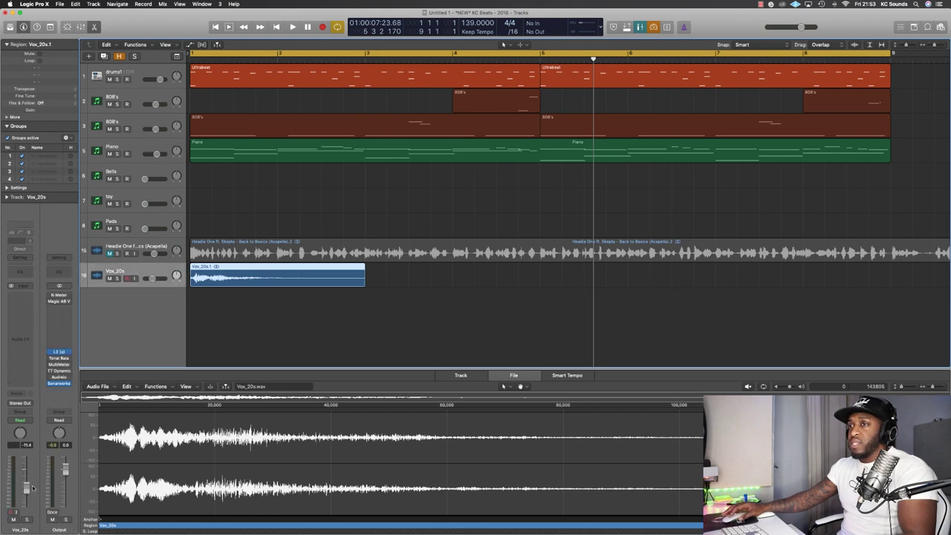
# - Try the Vox_20s region at transpositions of -3, -2, -4, +2 and +1 against the beat
pyautogui.press('Return')
pyautogui.press('space')
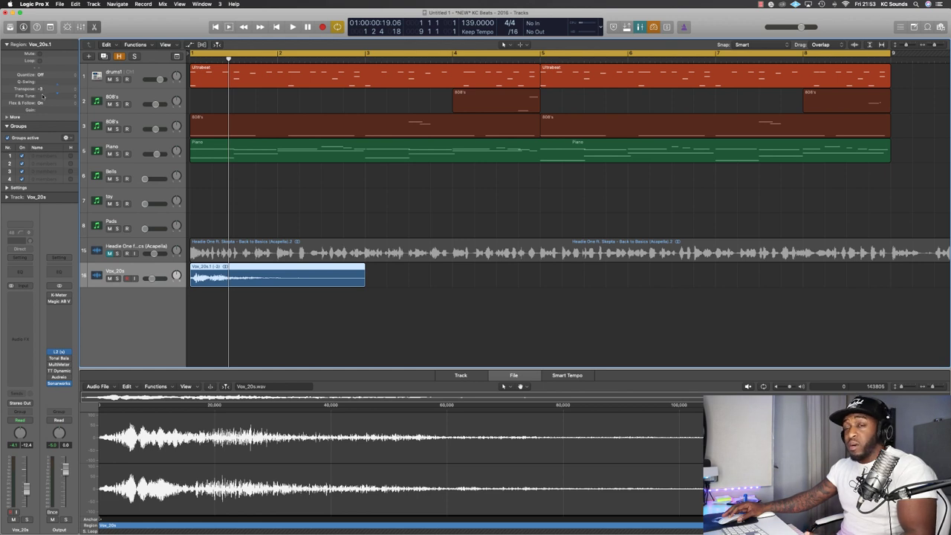
pyautogui.press('space')
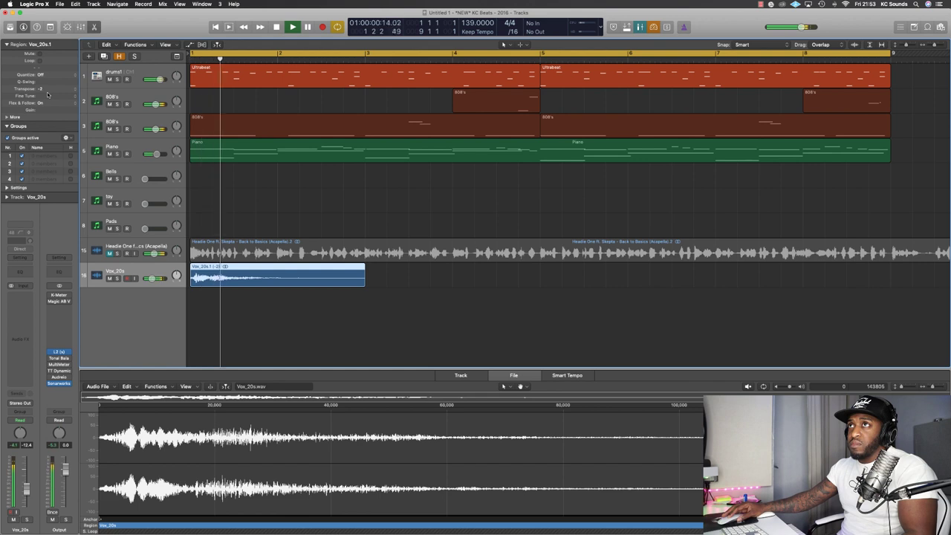
pyautogui.press('space')
pyautogui.press('space')
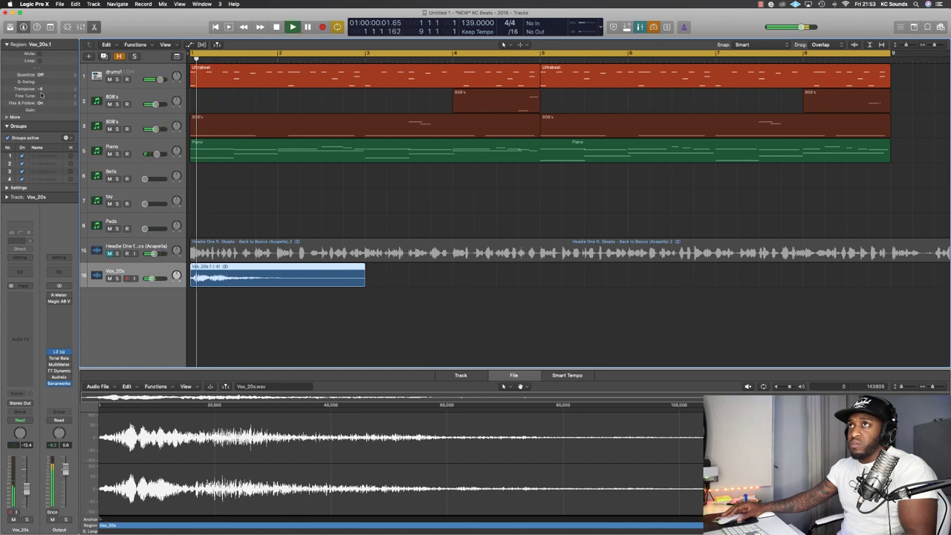
pyautogui.press('Return')
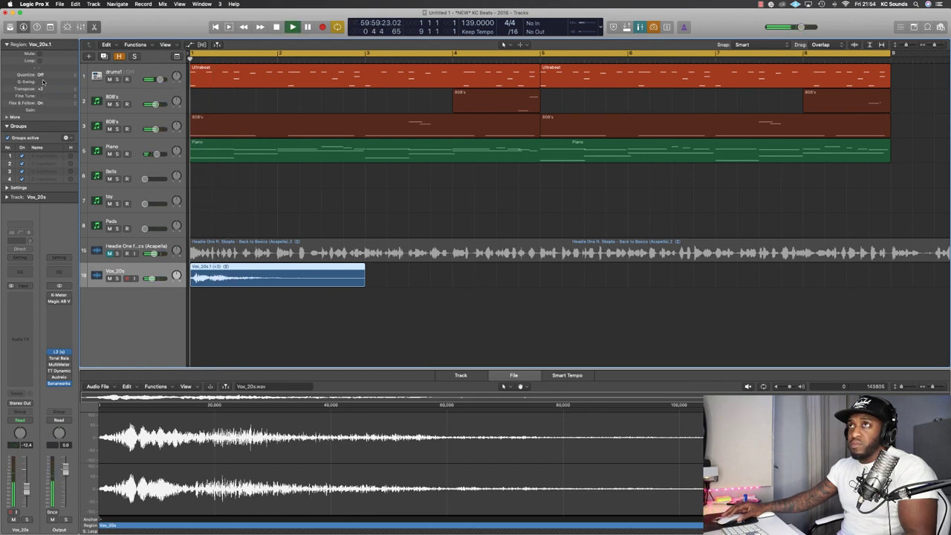
pyautogui.press('Return')
pyautogui.press('Return')
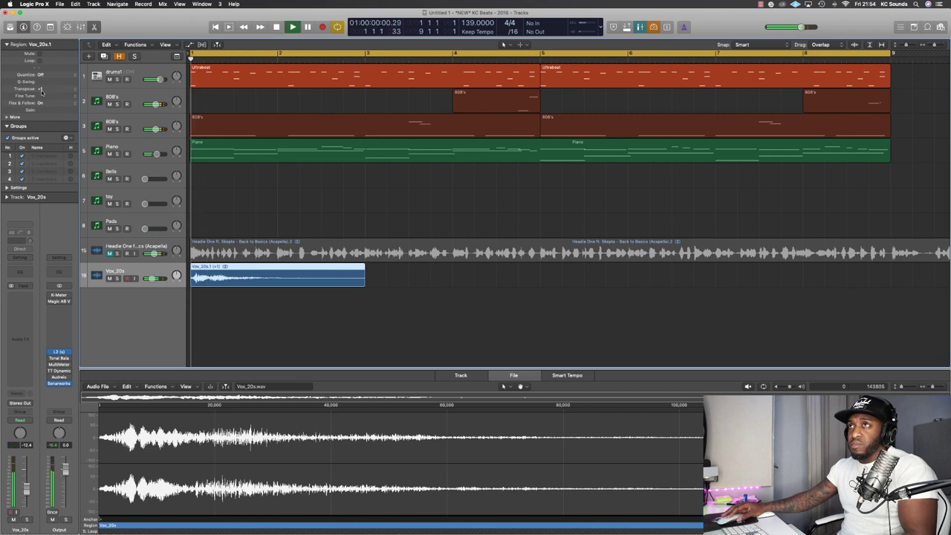
pyautogui.press('Return')
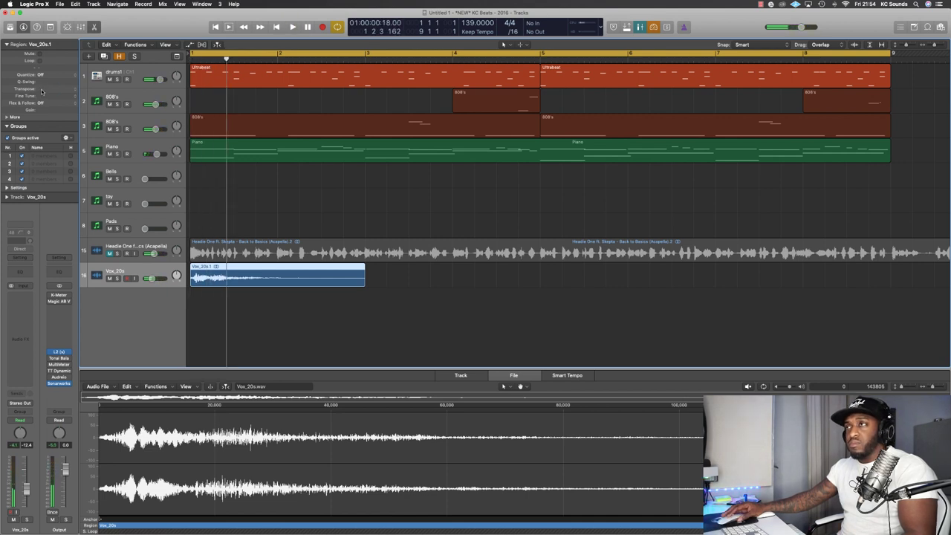
pyautogui.press('Return')
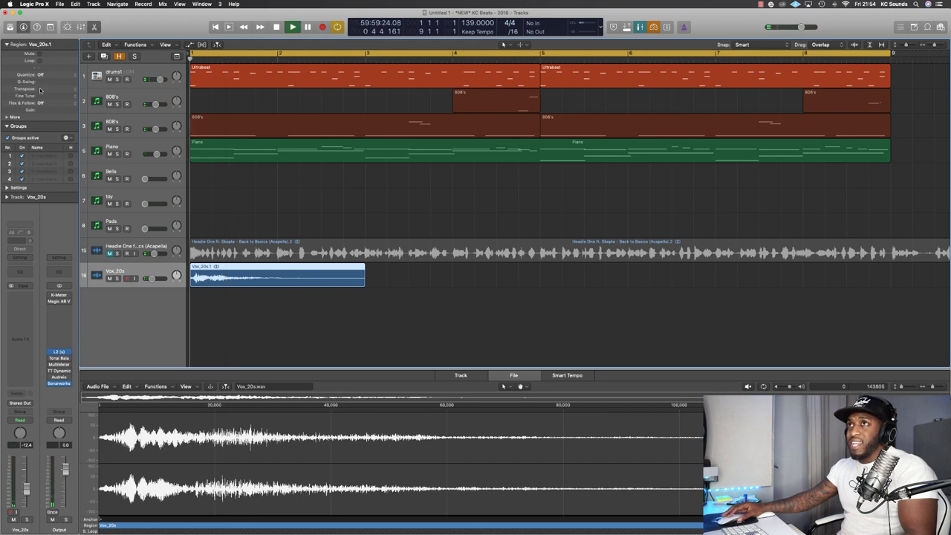
# - Transpose the Vox_20s region by -1, check it in playback, and copy the region to bar 5
pyautogui.press('space')
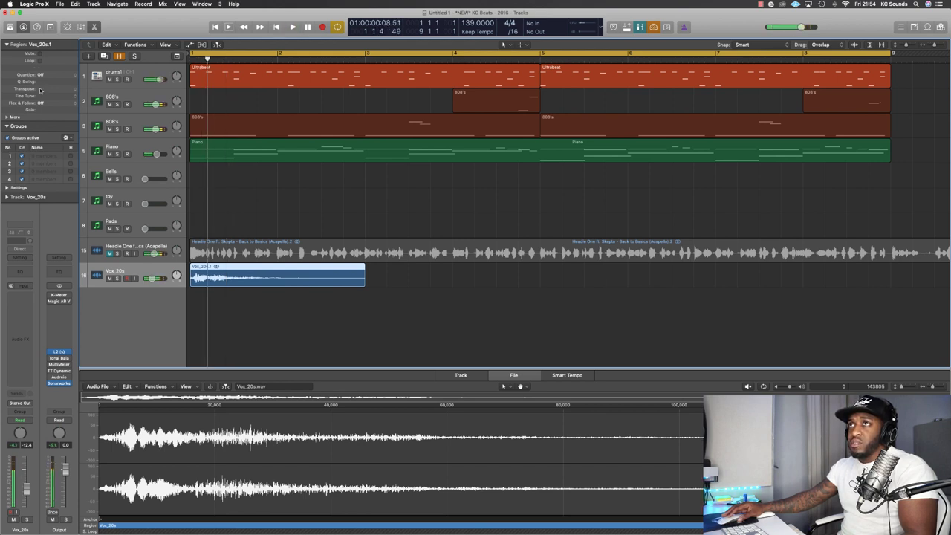
pyautogui.press('space')
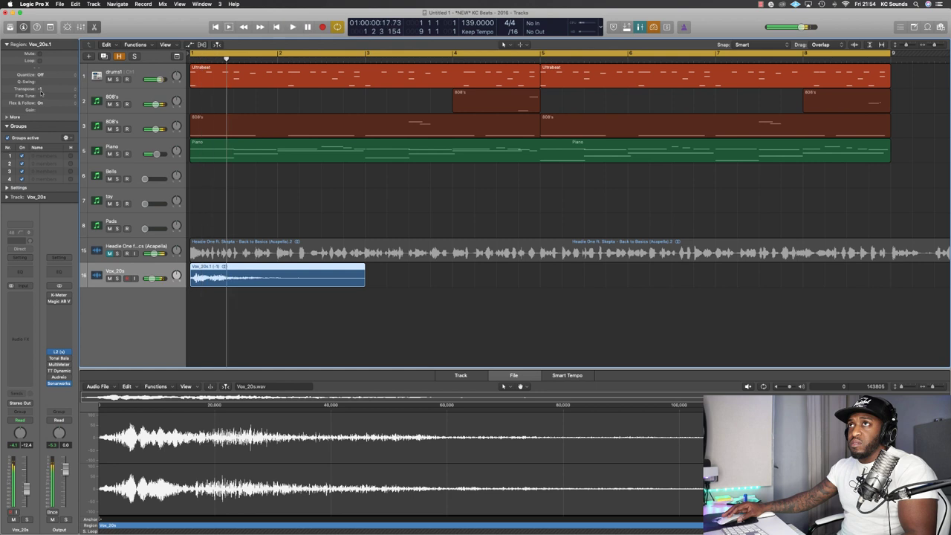
pyautogui.press('space')
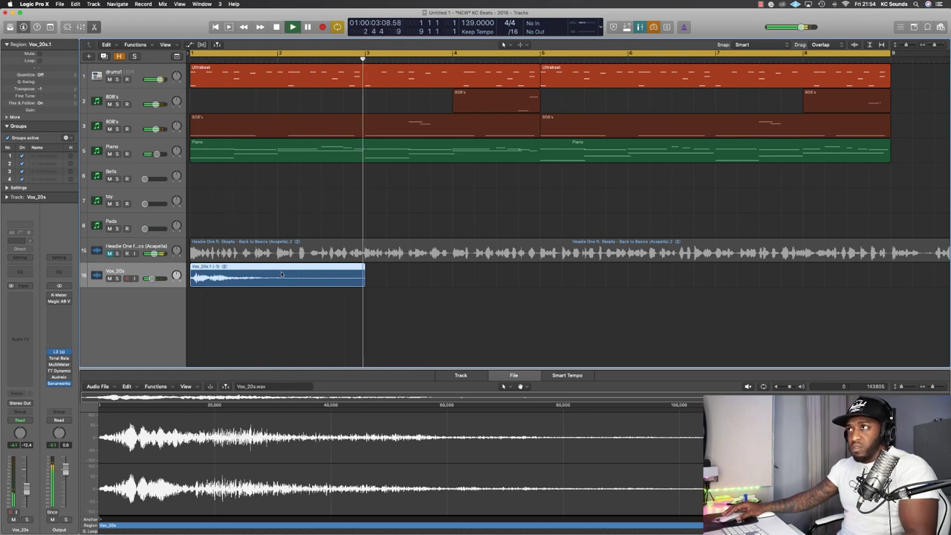
pyautogui.moveTo(288, 267); pyautogui.dragTo(635, 277)
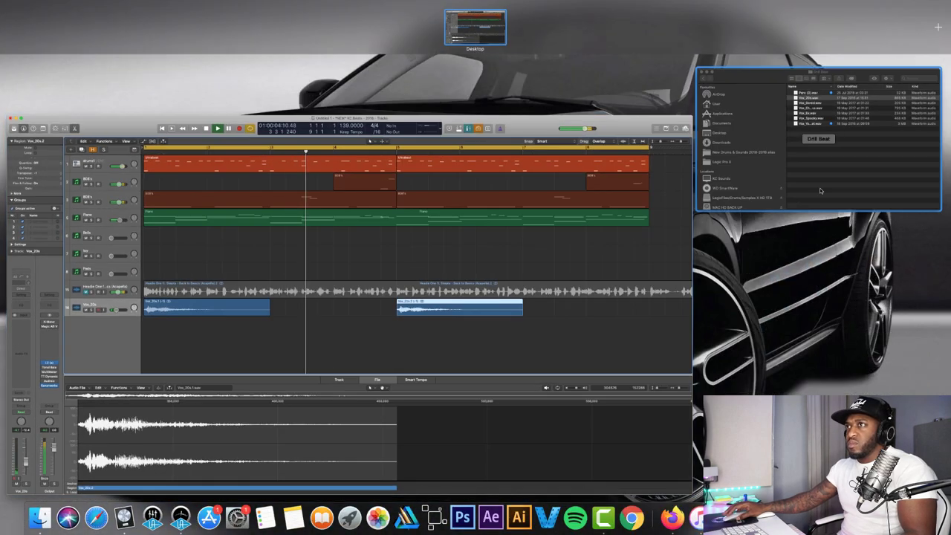
# - Stop the project's playback and bring the Drill Beat folder to the front in Finder
pyautogui.moveTo(828, 65); pyautogui.dragTo(572, 25)
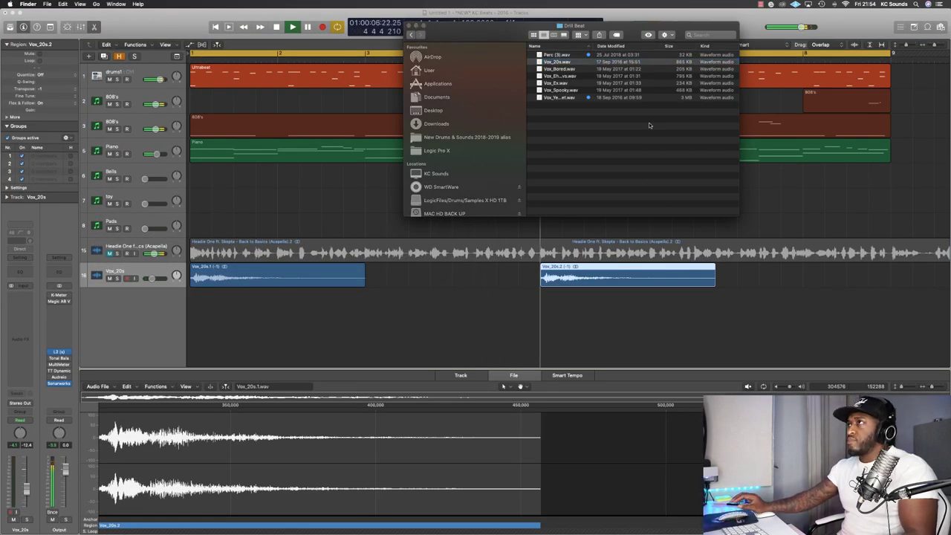
pyautogui.press('space')
pyautogui.press('space')
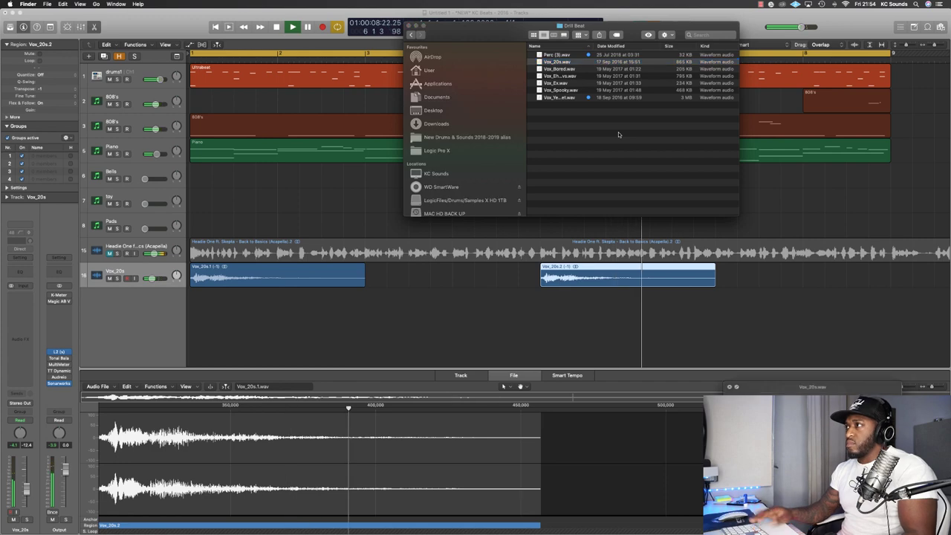
pyautogui.click(510, 295)
pyautogui.hotkey('ctrl', 'Up')
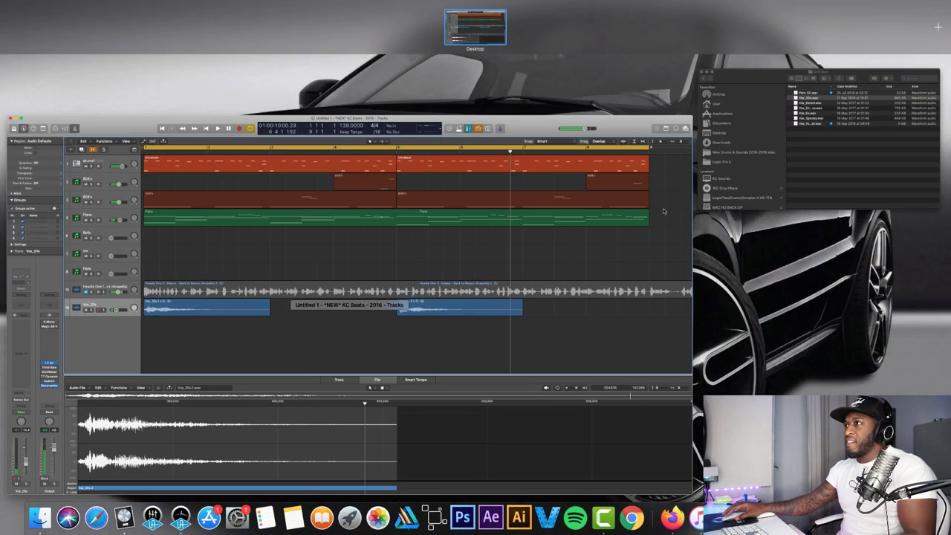
pyautogui.click(887, 161)
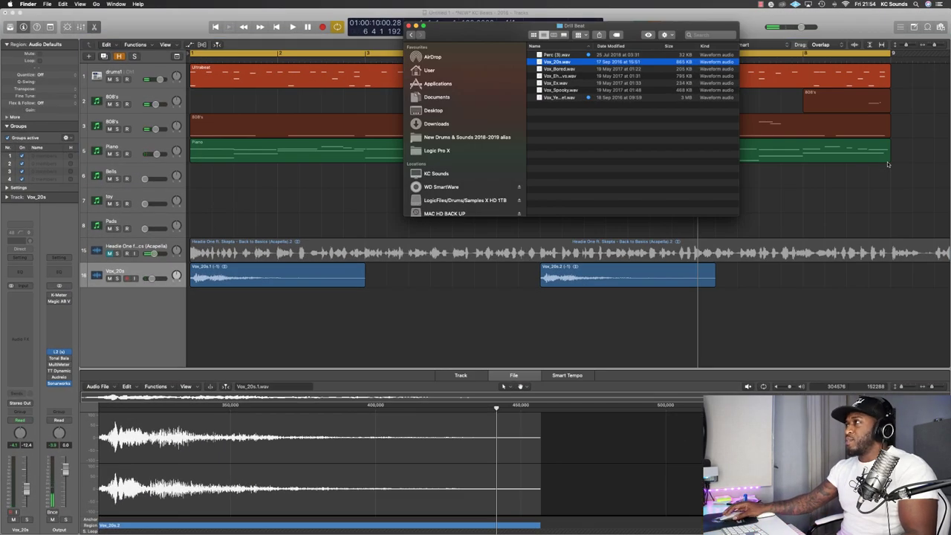
# - Preview the vox samples starting with Vox_Bored.wav and import Vox_EhhLong_Rvs at bar 1 on a new track below Vox_20s
pyautogui.press('space')
pyautogui.press('Down')
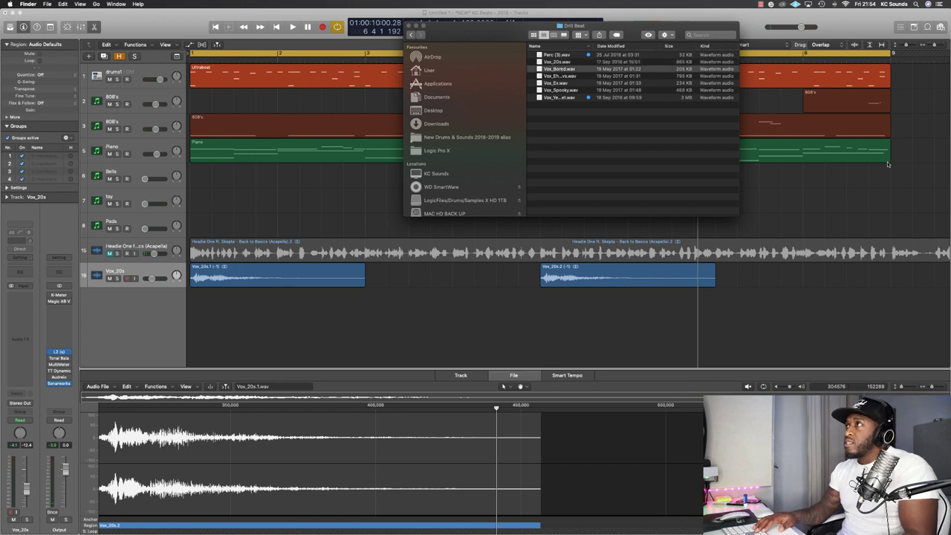
pyautogui.press('Down')
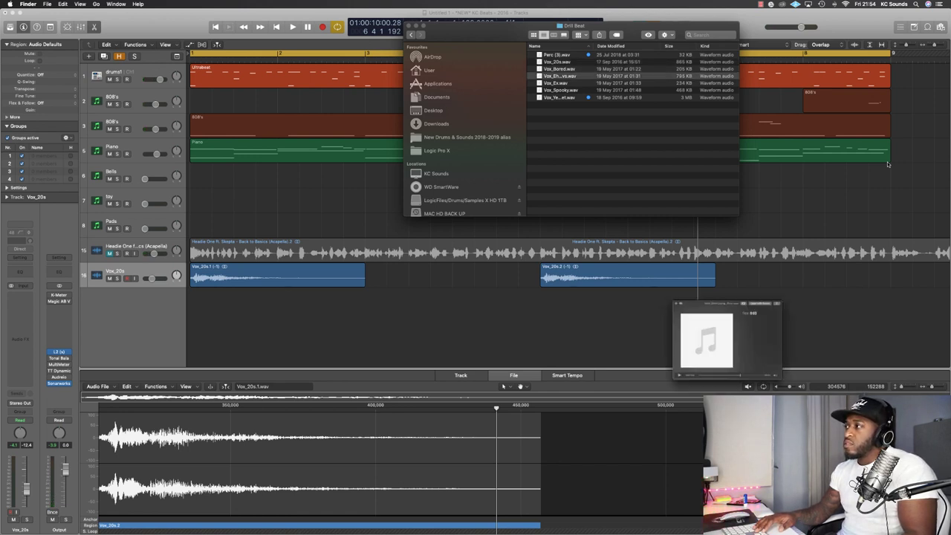
pyautogui.press('space')
pyautogui.moveTo(558, 77); pyautogui.dragTo(189, 335)
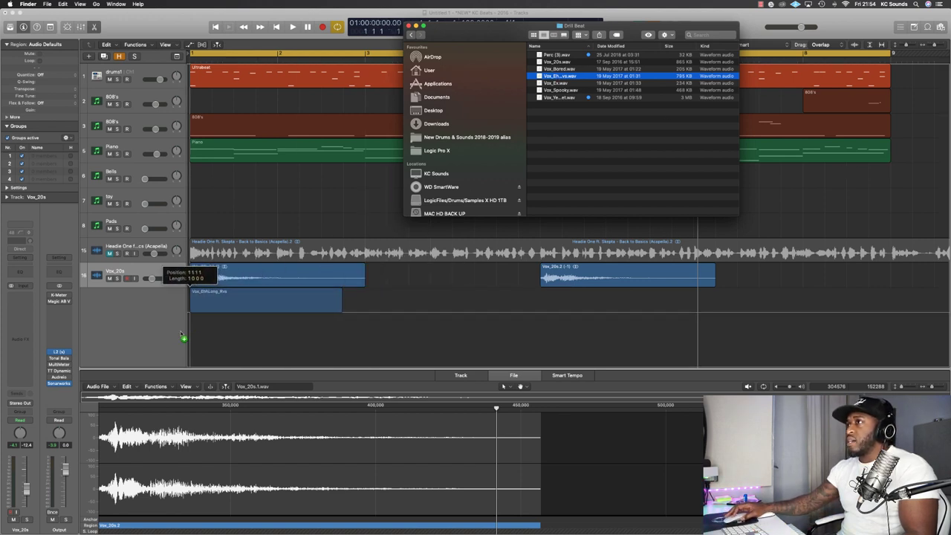
pyautogui.moveTo(279, 359); pyautogui.dragTo(282, 344)
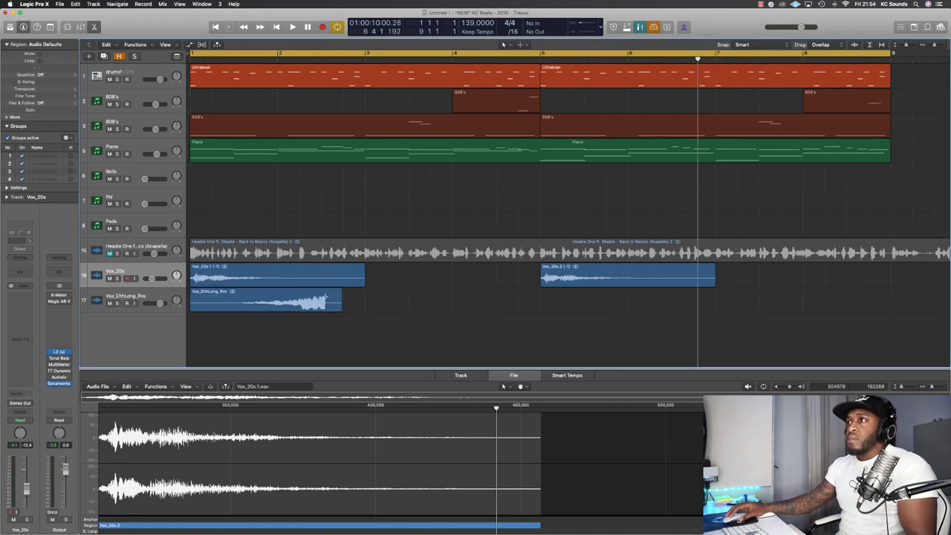
# - Split the Vox_EhhLong_Rvs region where its waveform ends and delete the silent tail
pyautogui.click(325, 297)
pyautogui.scroll(5, 349, 319)
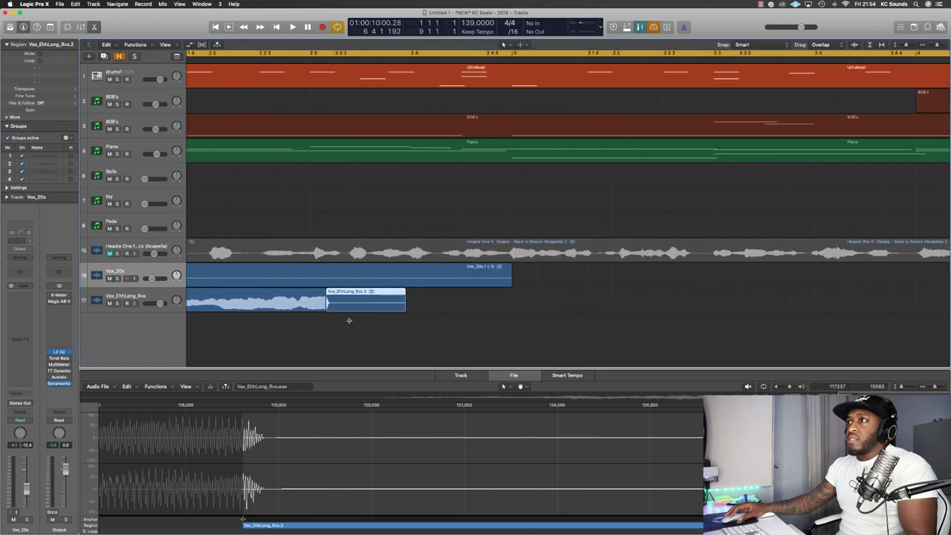
pyautogui.press('Delete')
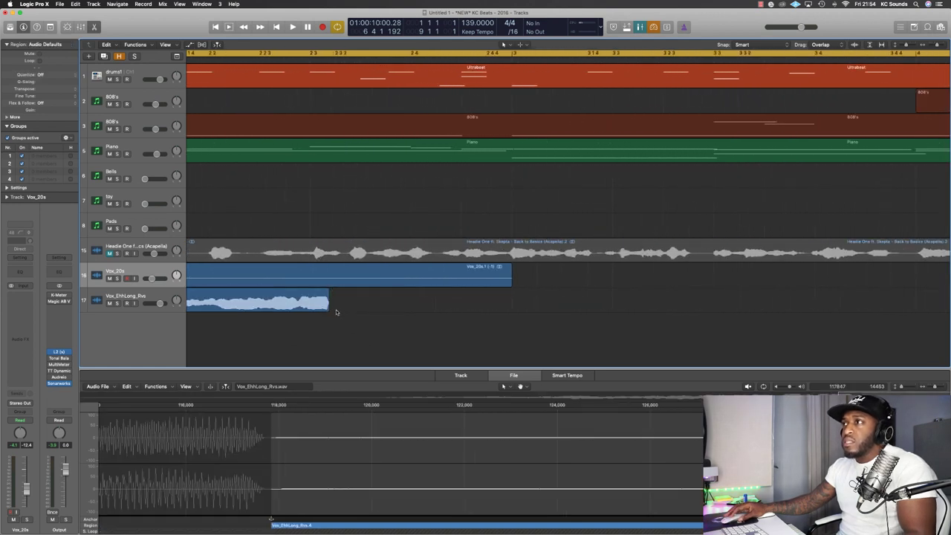
pyautogui.scroll(-5, 336, 312)
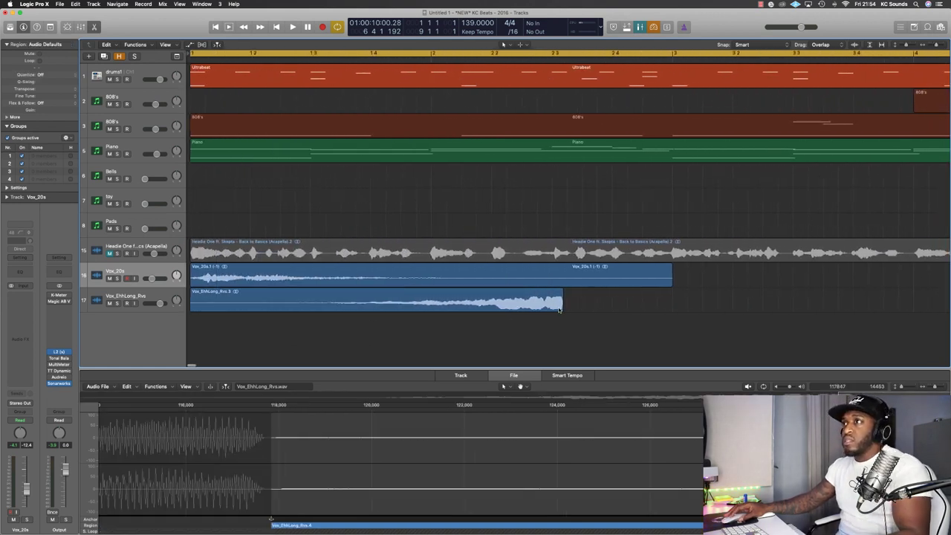
pyautogui.scroll(-2, 559, 310)
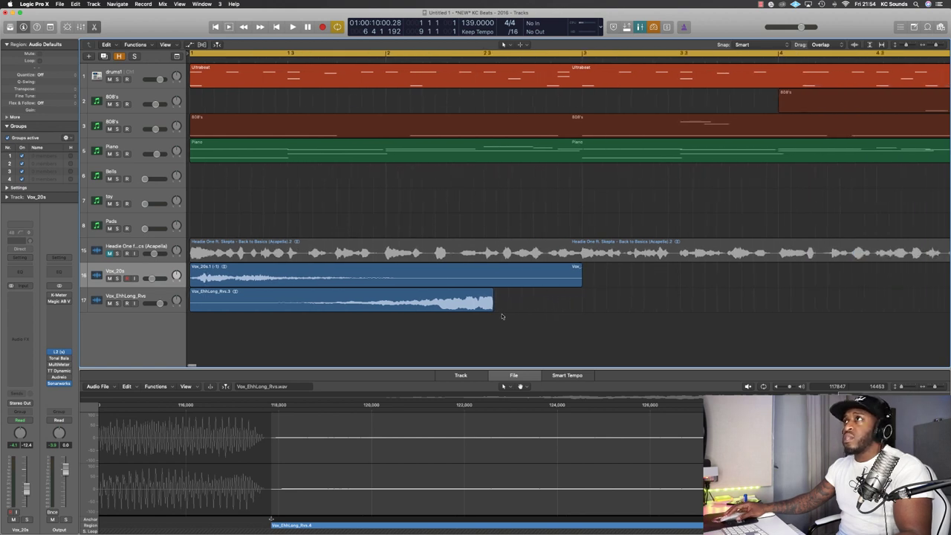
# - Time-stretch the trimmed Vox_EhhLong_Rvs region to end at bar 3 and play it with the beat
pyautogui.moveTo(491, 308); pyautogui.dragTo(564, 314)
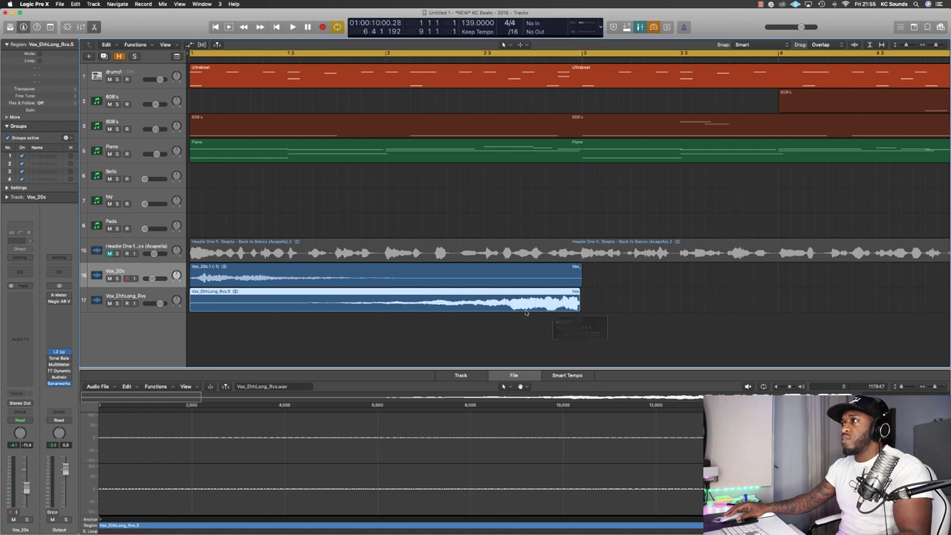
pyautogui.press('super+z')
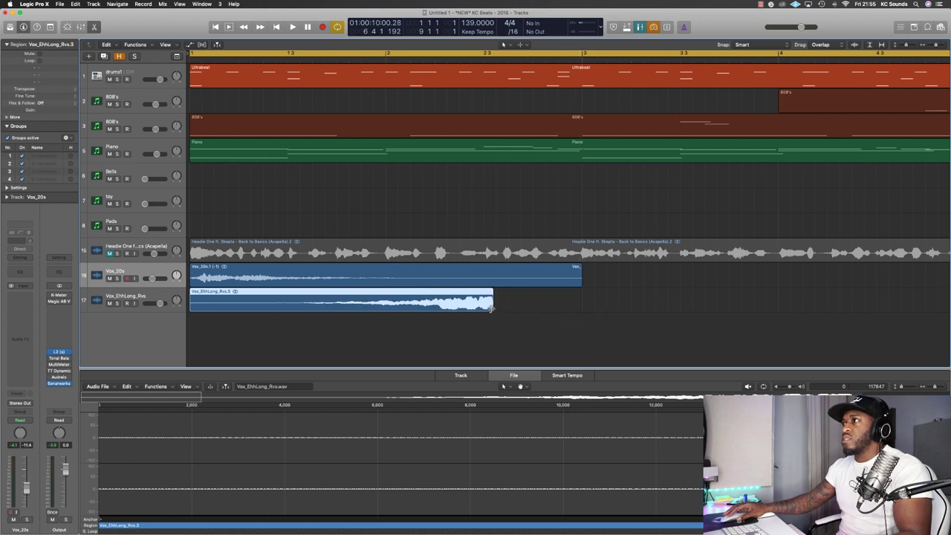
pyautogui.moveTo(491, 308); pyautogui.dragTo(578, 324)
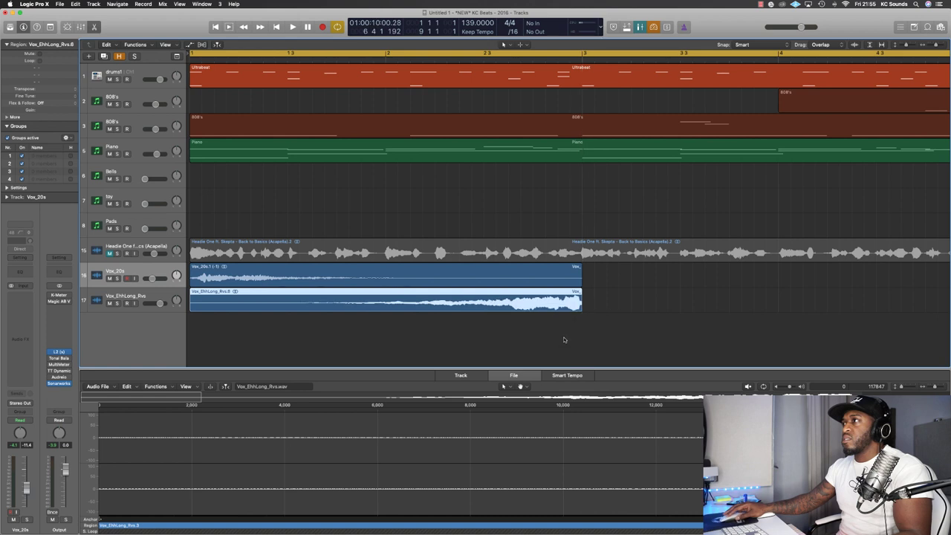
pyautogui.press('space')
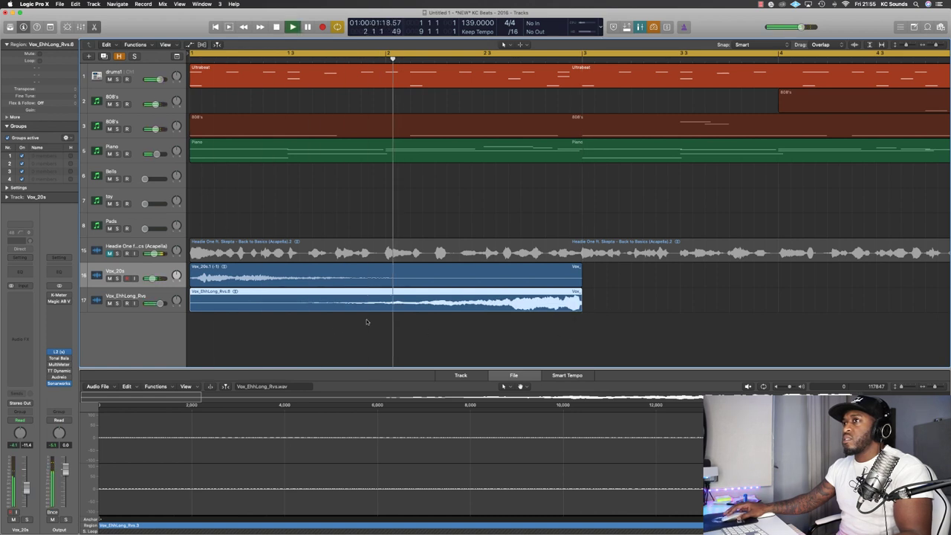
# - Split the stretched Vox_EhhLong_Rvs region just after bar 2 and mute its louder second part
pyautogui.moveTo(393, 291); pyautogui.dragTo(398, 293)
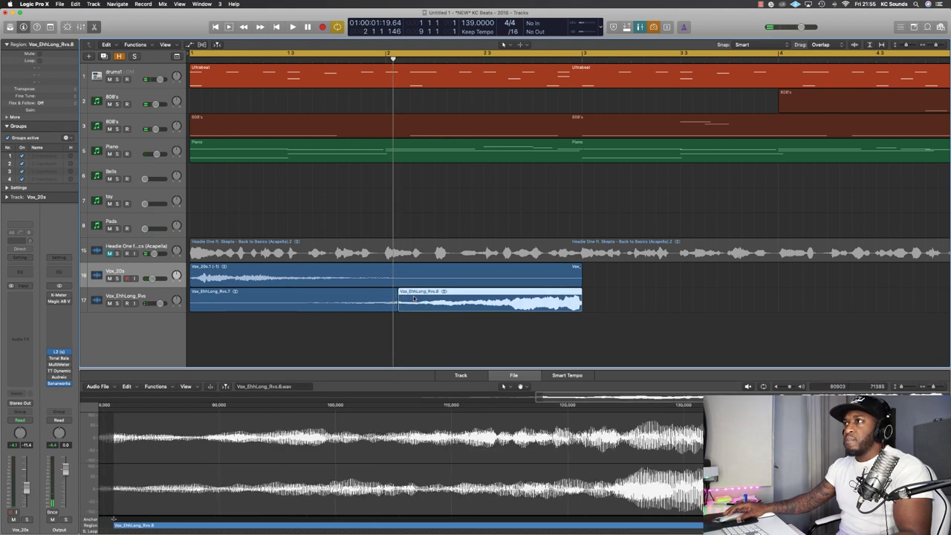
pyautogui.hotkey('ctrl', 'm')
pyautogui.press('super+Left')
pyautogui.press('super+Left')
pyautogui.press('super+Left')
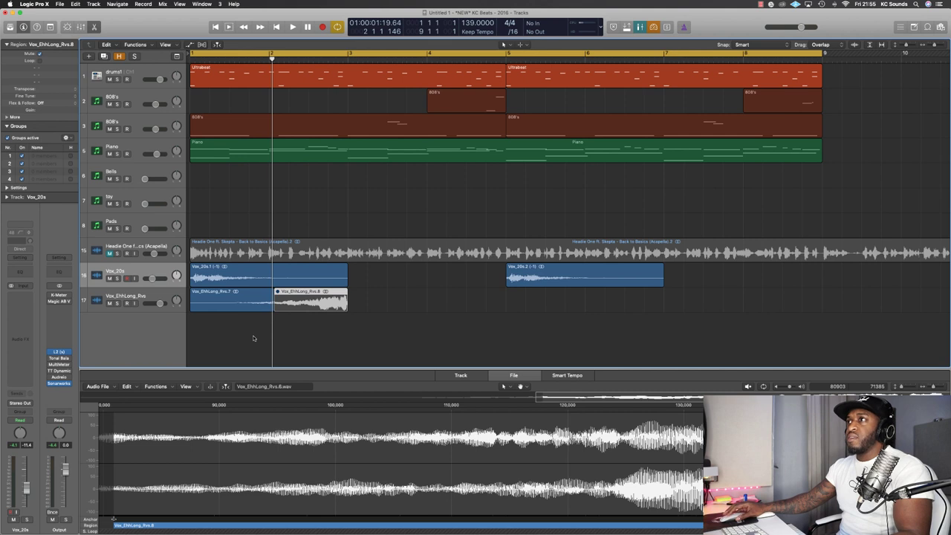
# - Copy the quiet first part of Vox_EhhLong_Rvs, align the copy's start to bar 3, and listen to it
pyautogui.moveTo(320, 300); pyautogui.dragTo(388, 300)
pyautogui.press('Return')
pyautogui.press('space')
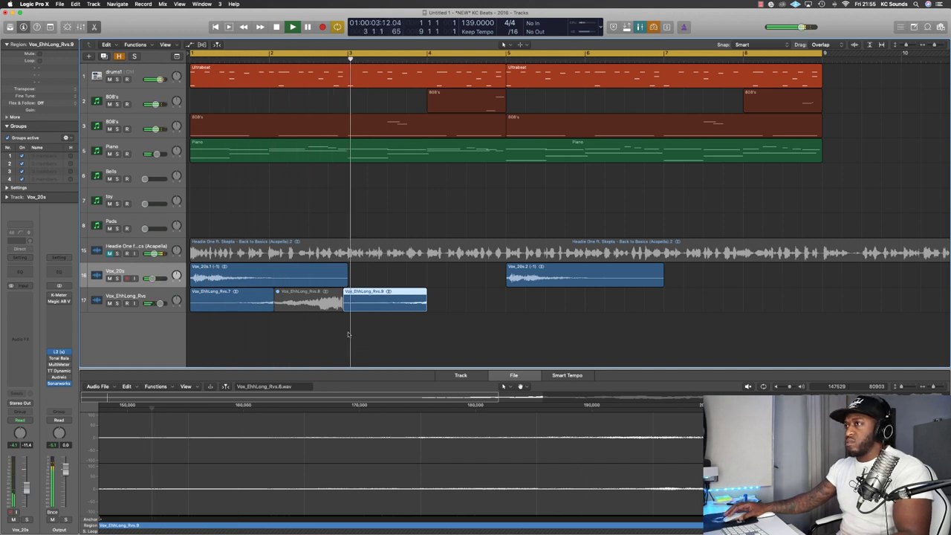
pyautogui.scroll(5, 386, 304)
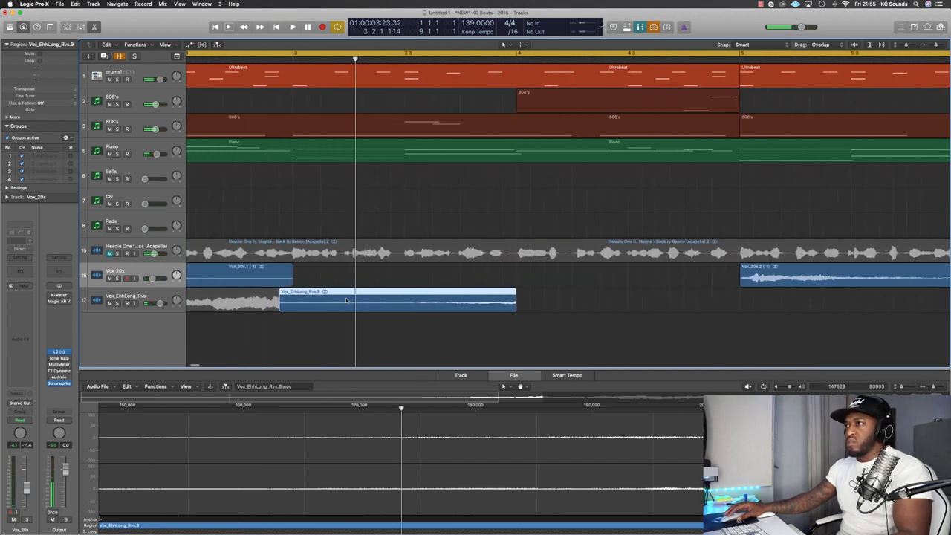
pyautogui.moveTo(338, 298); pyautogui.dragTo(354, 299)
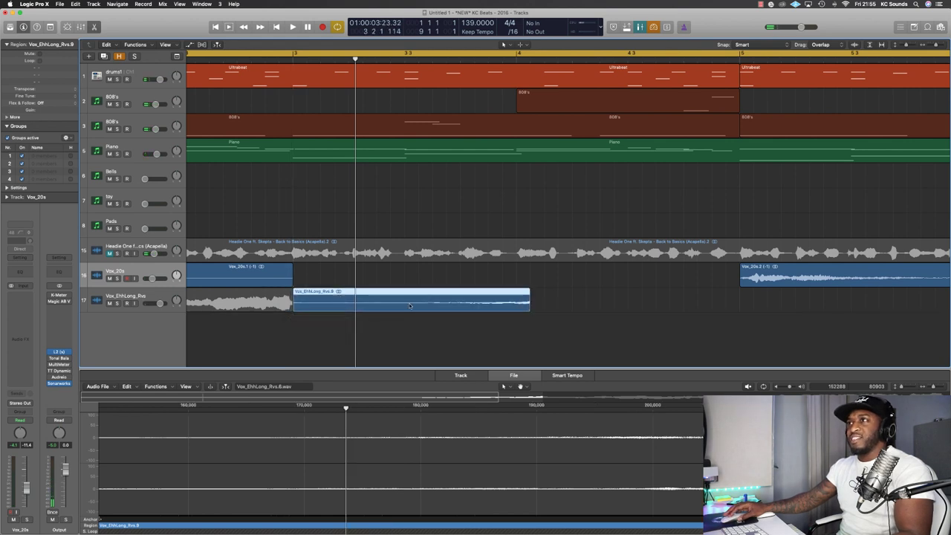
pyautogui.scroll(-3, 494, 314)
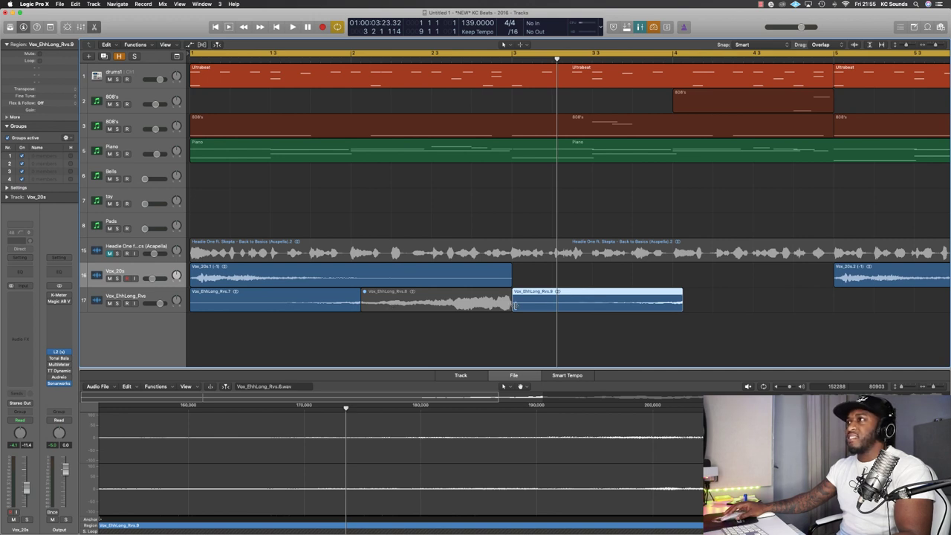
pyautogui.press('space')
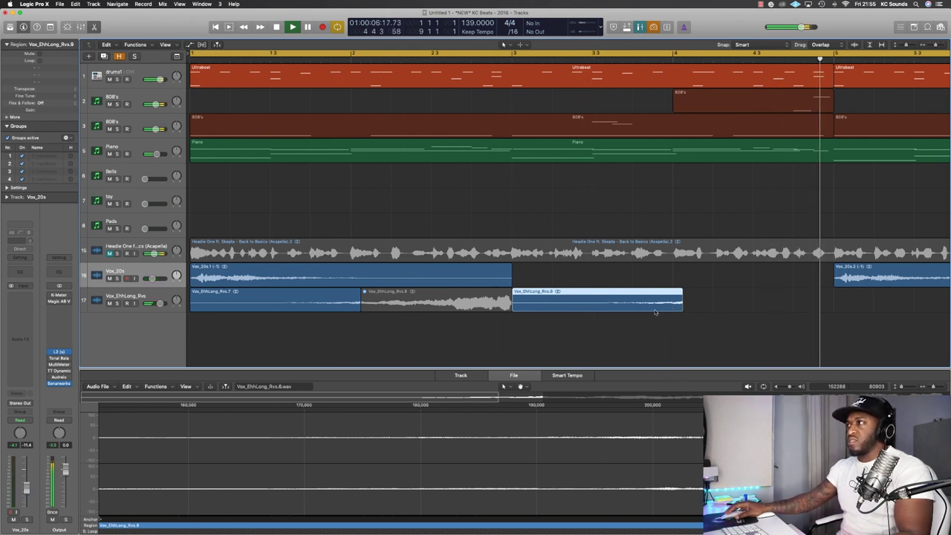
# - Copy the bar 3 Vox_EhhLong_Rvs region to bar 5 and play the arrangement from the start
pyautogui.moveTo(621, 305); pyautogui.dragTo(886, 312)
pyautogui.press('super+Left')
pyautogui.moveTo(698, 311); pyautogui.dragTo(728, 314)
pyautogui.press('Return')
pyautogui.press('space')
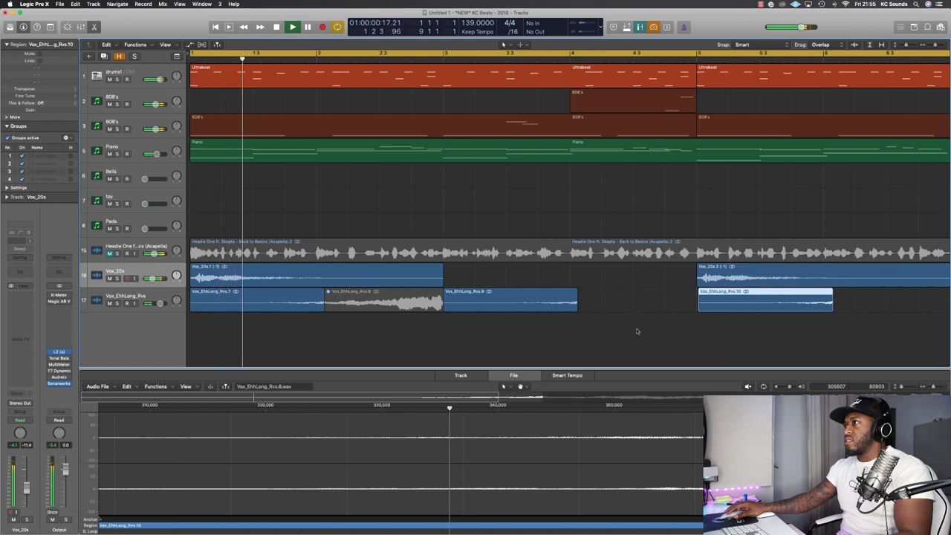
# - Delete the Vox_EhhLong_Rvs copies at bars 5 and 3
pyautogui.press('super+Right')
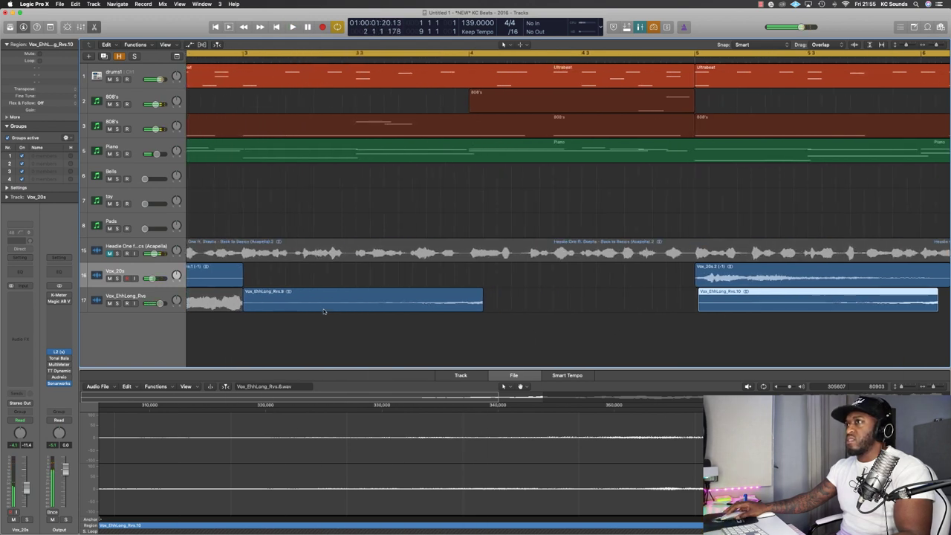
pyautogui.press('Delete')
pyautogui.hscroll(-10, 322, 308)
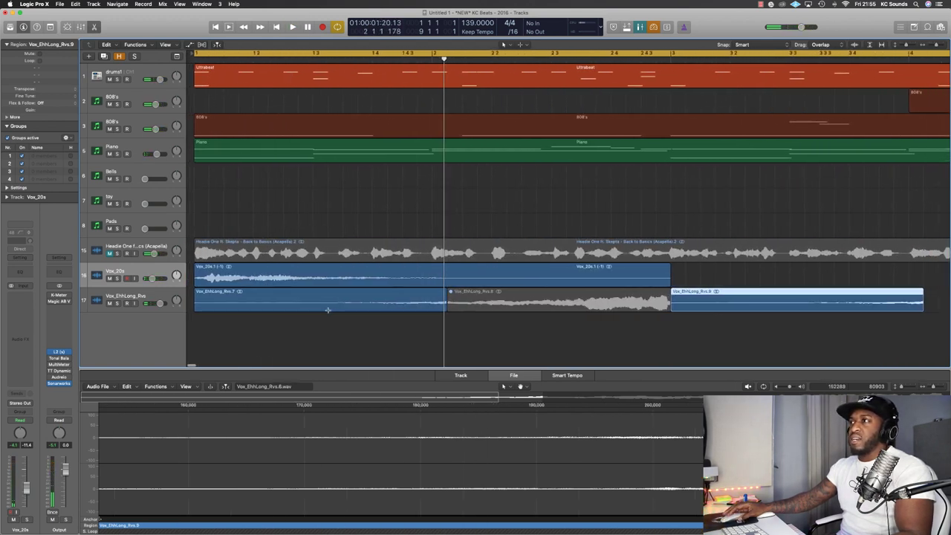
pyautogui.press('Delete')
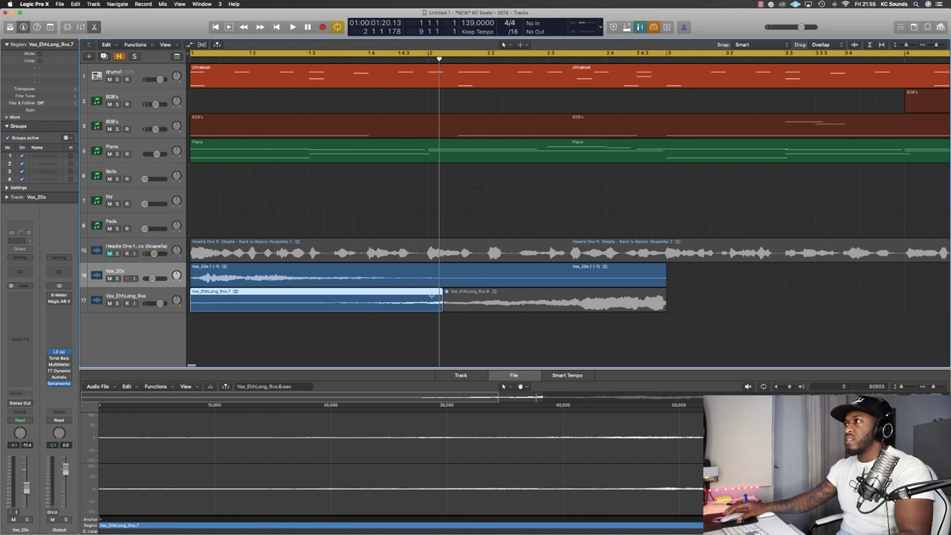
# - Split the first Vox_EhhLong_Rvs region at bar 2 and delete the short remainder after the split
pyautogui.click(430, 294)
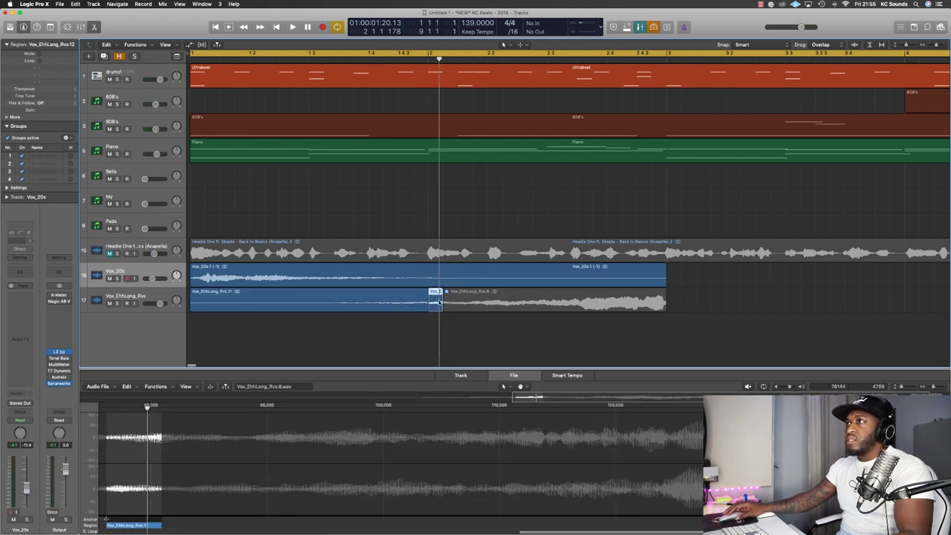
pyautogui.press('super+Right')
pyautogui.press('Delete')
pyautogui.press('super+Left')
pyautogui.press('super+Left')
pyautogui.press('super+Left')
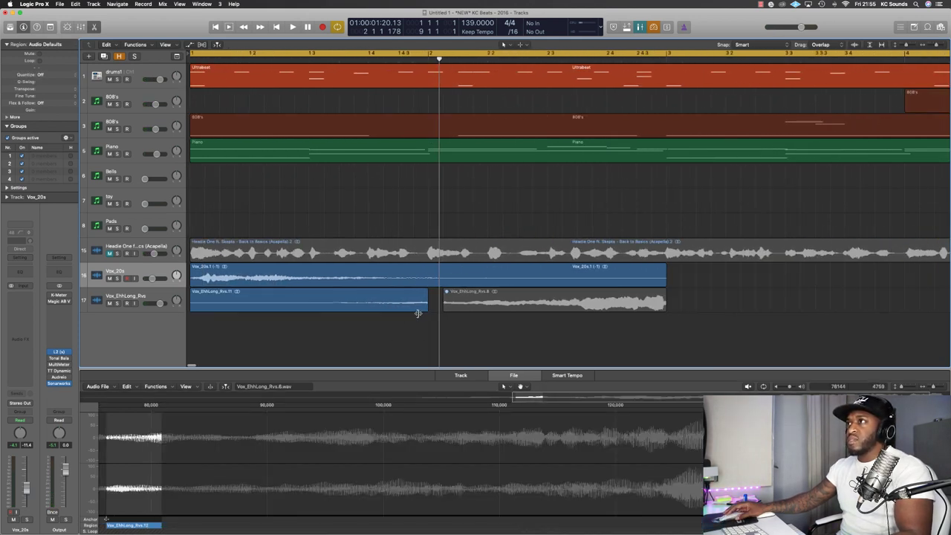
# - Copy the one-bar Vox_EhhLong_Rvs region to bars 3, 5 and 7, and play the arrangement from the start
pyautogui.moveTo(229, 300); pyautogui.dragTo(375, 300)
pyautogui.moveTo(375, 301); pyautogui.dragTo(666, 306)
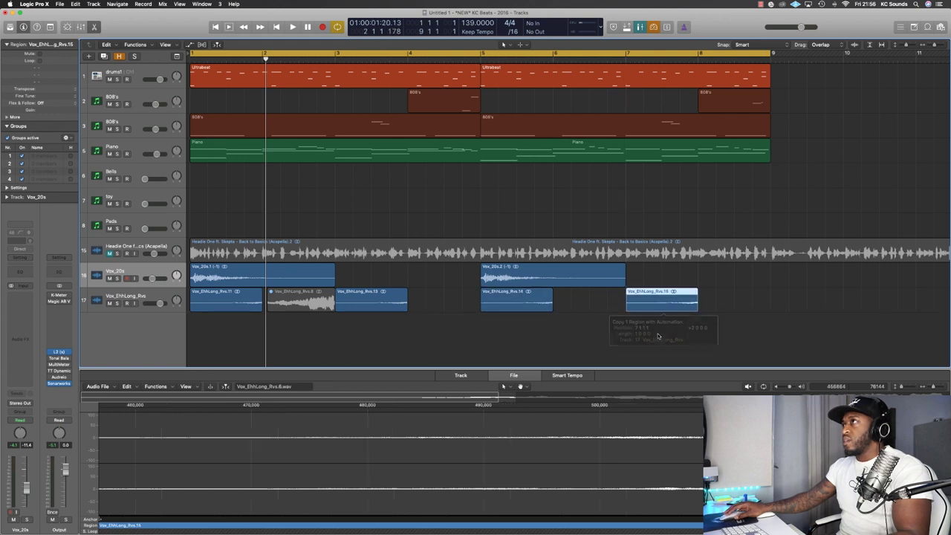
pyautogui.press('super+Left')
pyautogui.press('super+Left')
pyautogui.press('Return')
pyautogui.press('space')
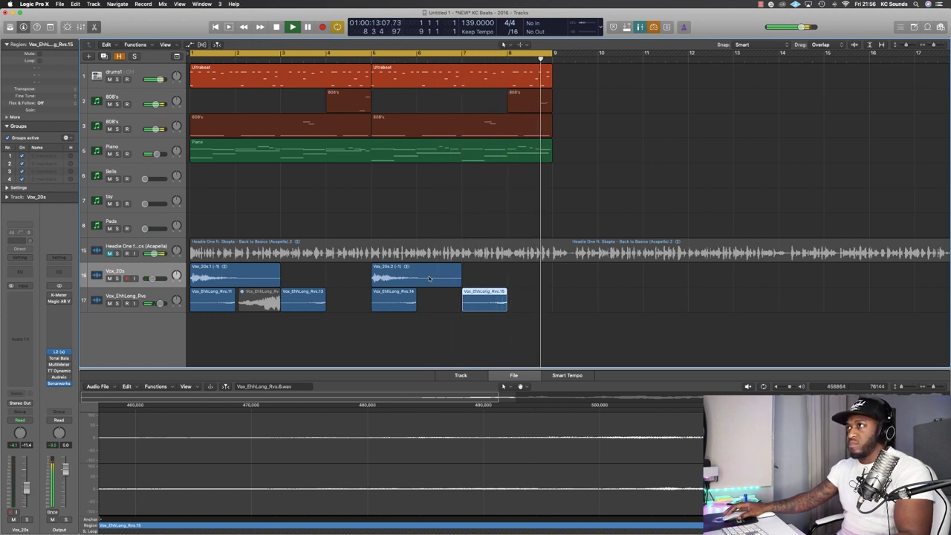
# - Extend the bar 7 Vox_EhhLong_Rvs region to bar 9 and play the beat
pyautogui.moveTo(305, 299); pyautogui.dragTo(547, 306)
pyautogui.press('super+z')
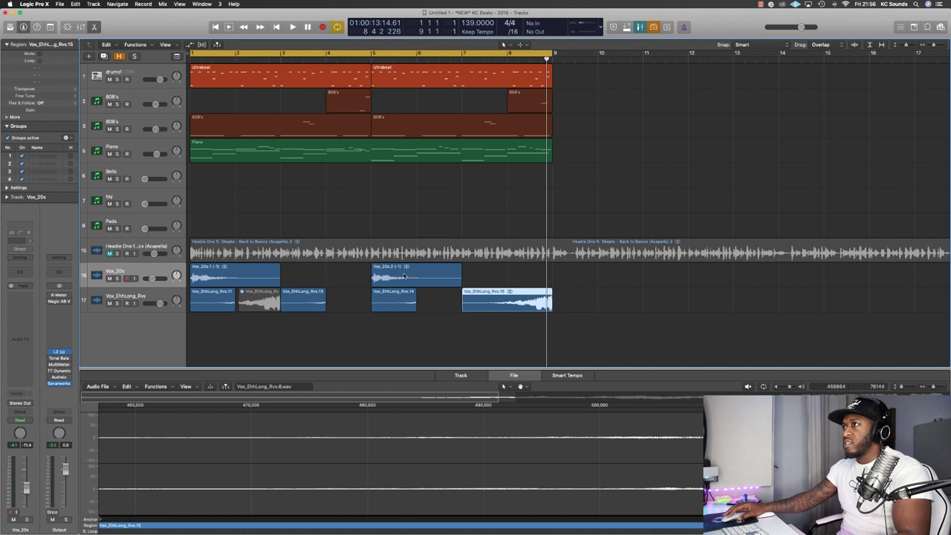
pyautogui.moveTo(404, 276); pyautogui.dragTo(417, 286)
pyautogui.press('space')
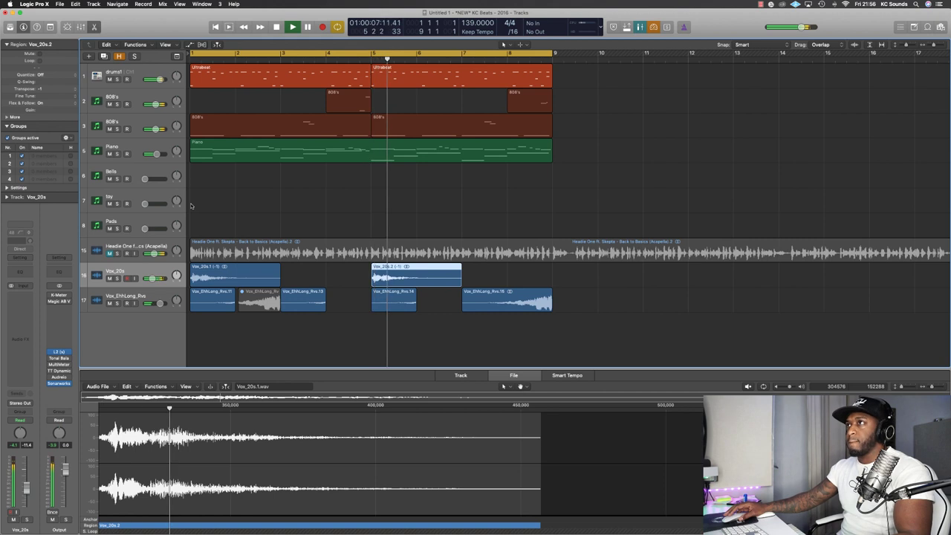
# - Listen through to the end of the eight bars and lower the Vox_20s track volume to -12.4 dB
pyautogui.moveTo(403, 322); pyautogui.dragTo(235, 289)
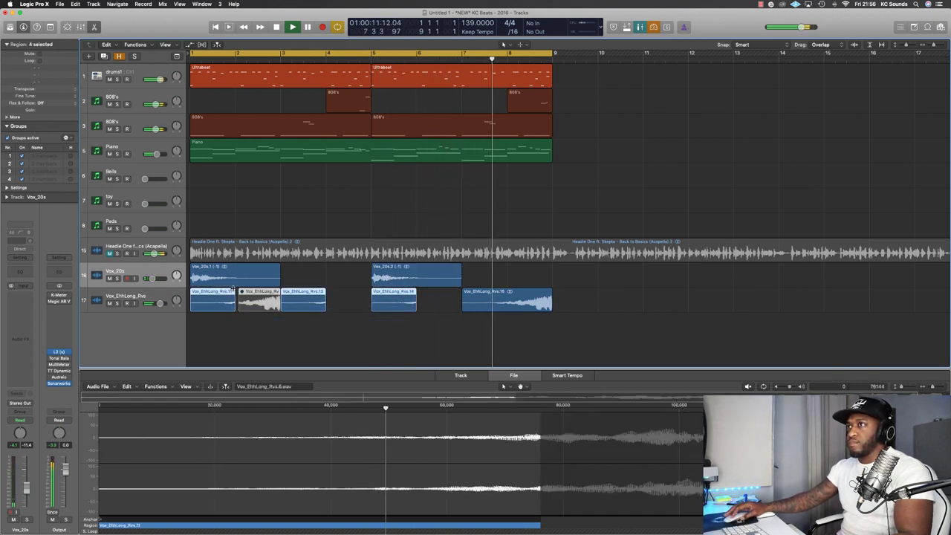
pyautogui.press('super+Down')
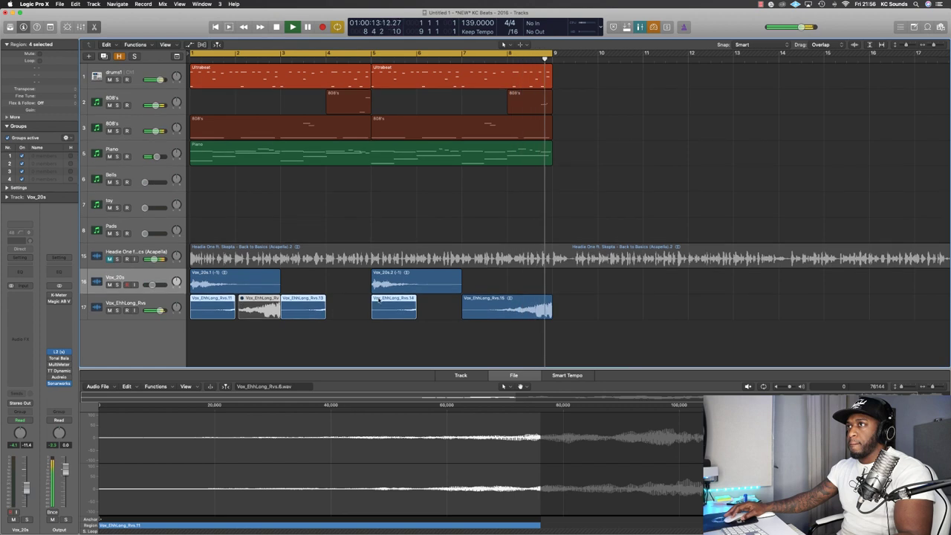
pyautogui.press('space')
pyautogui.click(498, 338)
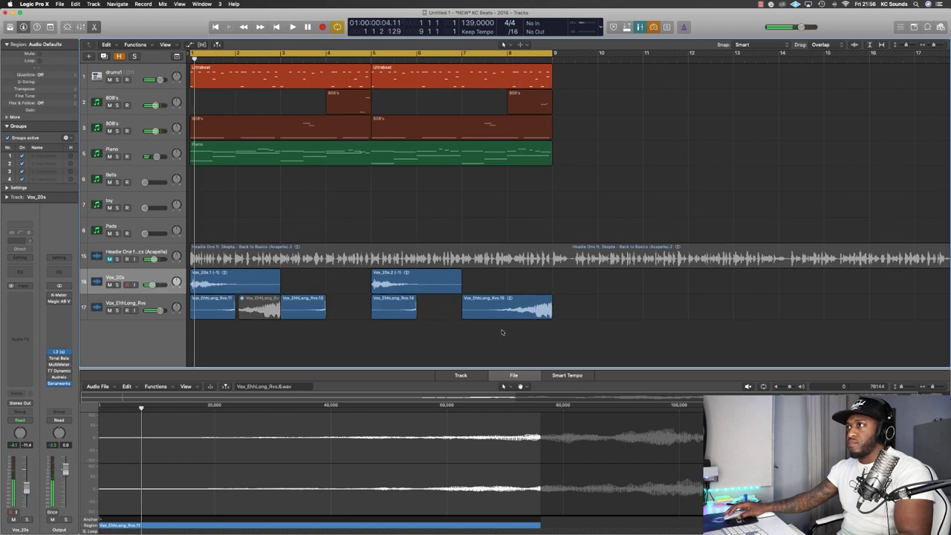
pyautogui.press('super+z')
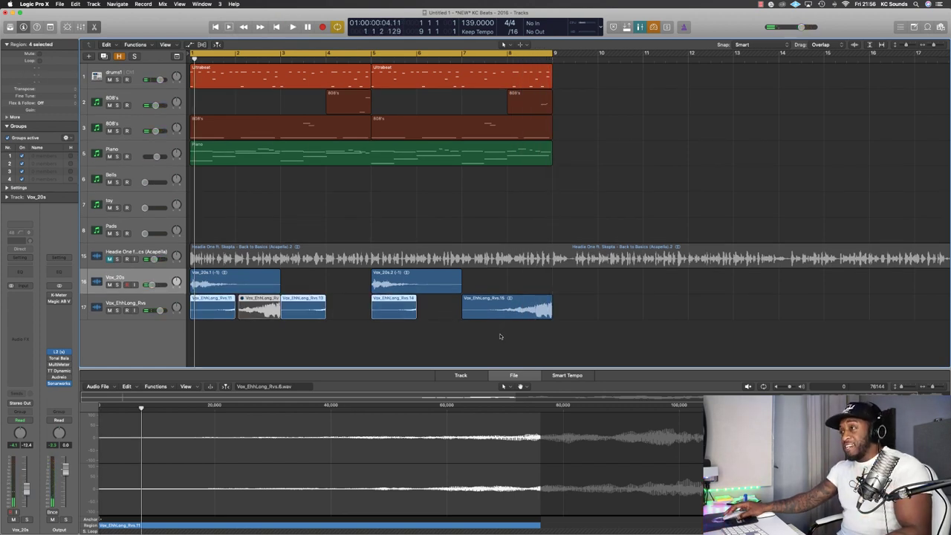
# - Split the extended Vox_EhhLong_Rvs region at bar 8 and delete its louder second part
pyautogui.click(506, 306)
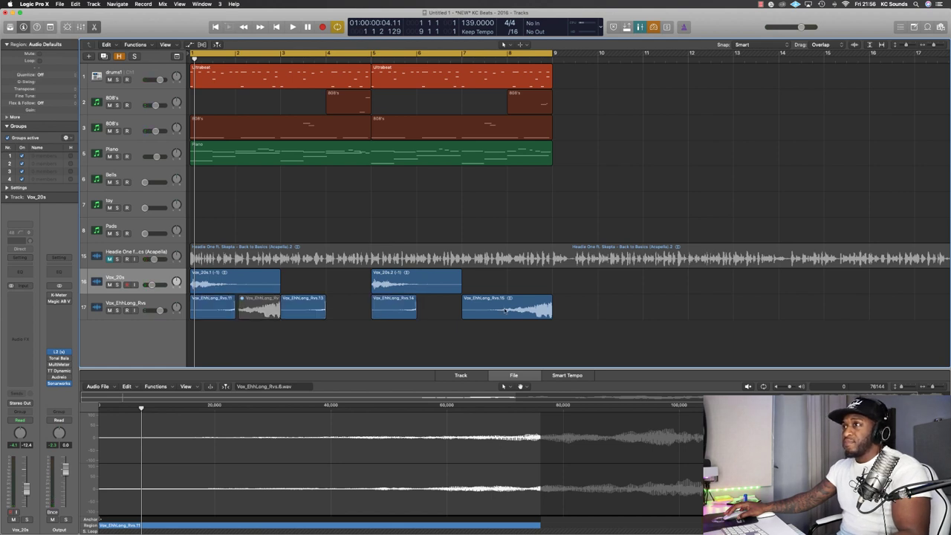
pyautogui.click(507, 305)
pyautogui.press('Delete')
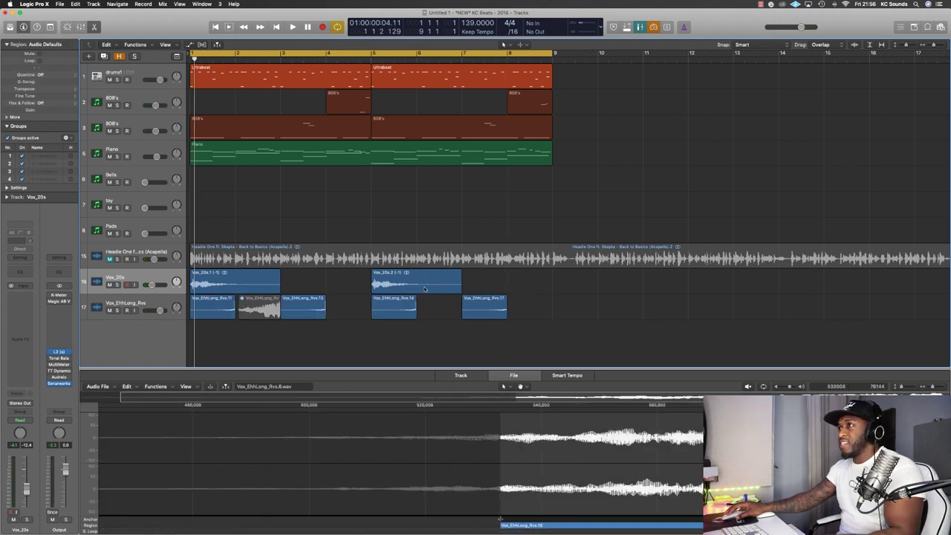
# - Copy a short slice from the start of the bar 5 Vox_20s region to the last beat before bar 9
pyautogui.click(383, 281)
pyautogui.moveTo(377, 282); pyautogui.dragTo(547, 290)
# - Switch to Finder's Drill Beat folder and audition the vox samples from Vox_Ex.wav down the list
pyautogui.hotkey('ctrl', 'Up')
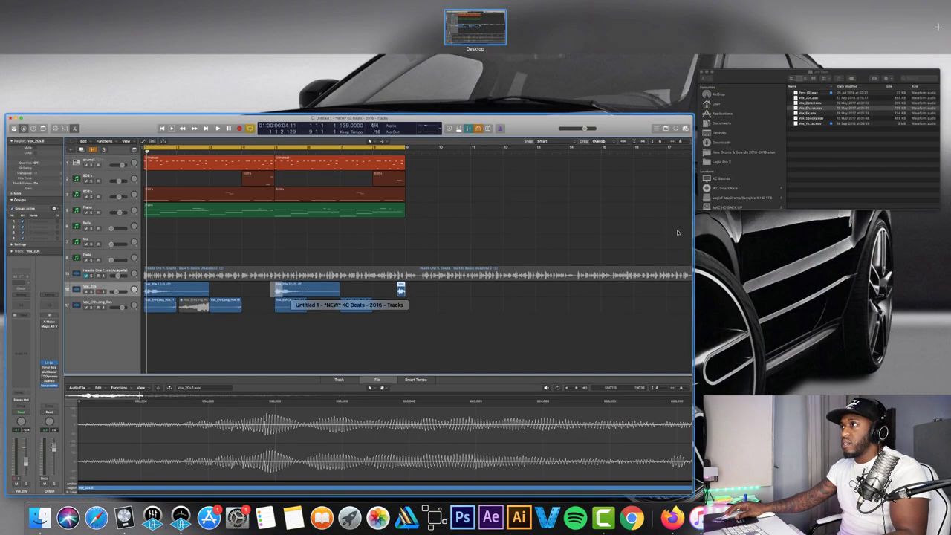
pyautogui.click(859, 181)
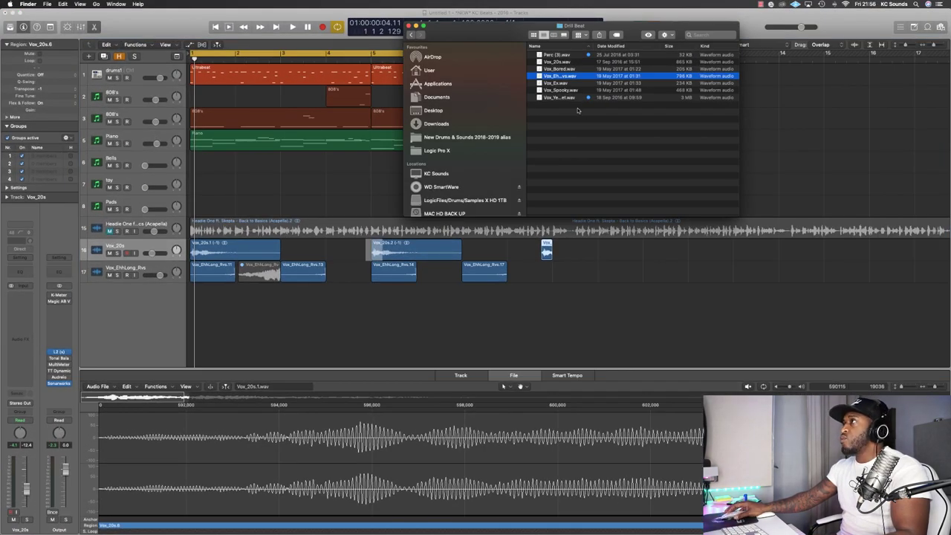
pyautogui.press('Down')
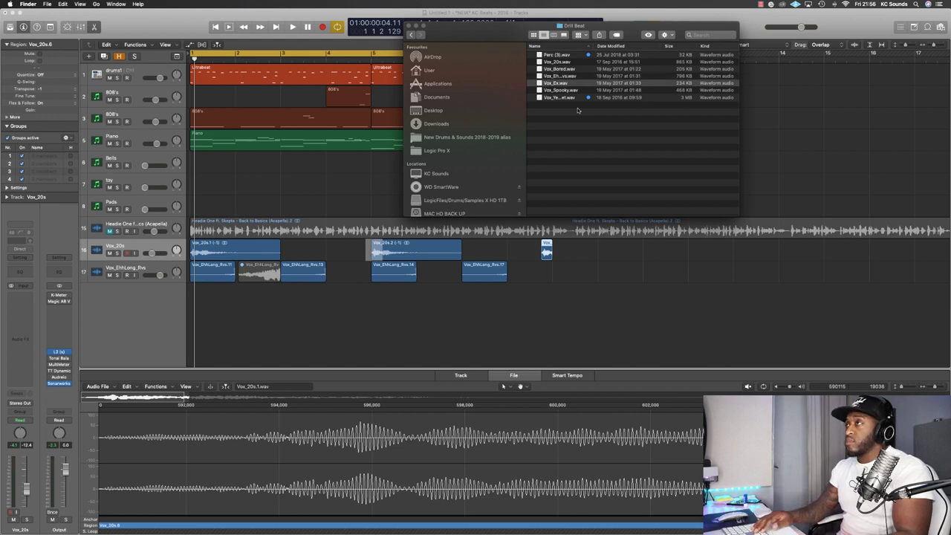
pyautogui.press('Down')
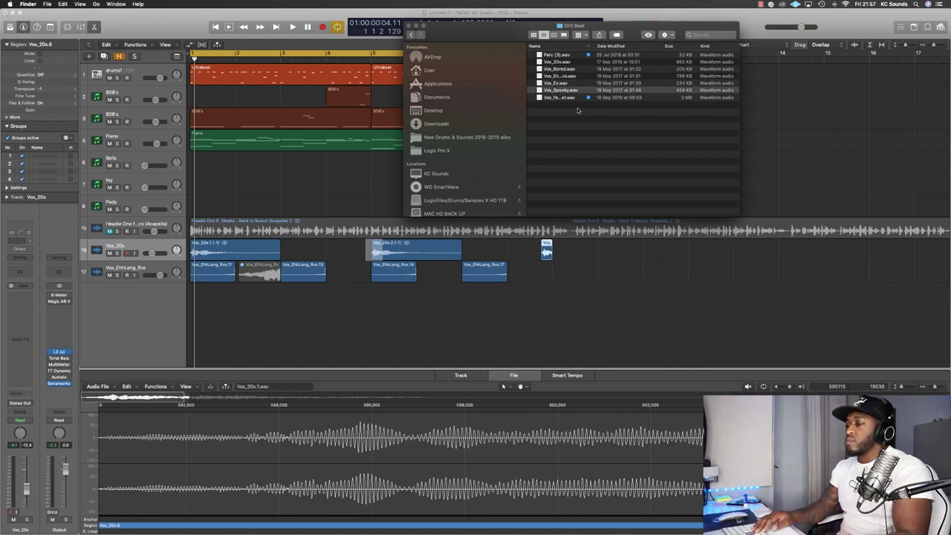
pyautogui.press('Down')
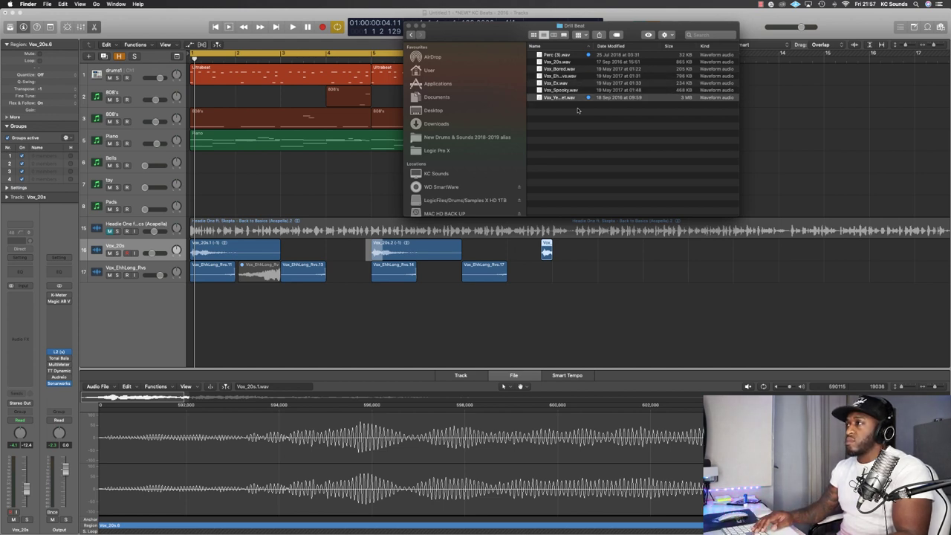
pyautogui.press('Up')
pyautogui.press('Up')
pyautogui.press('space')
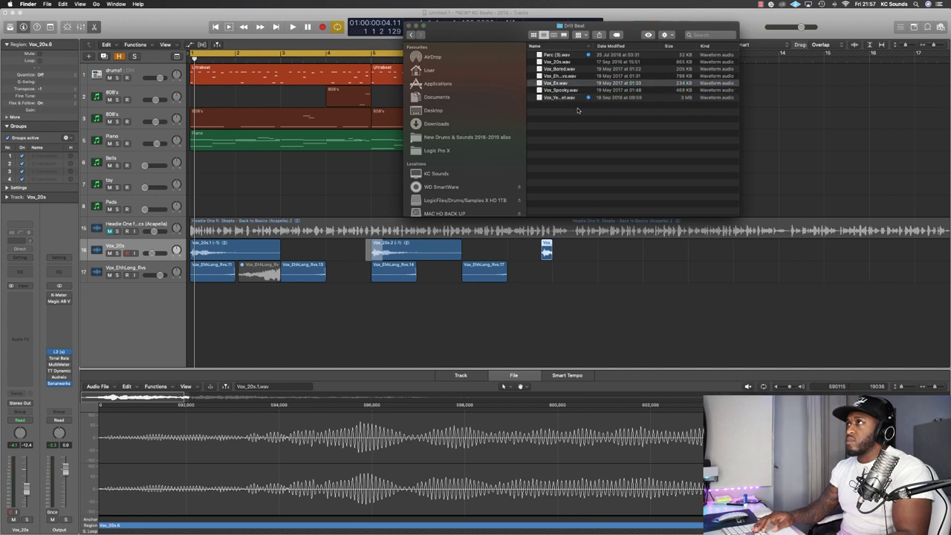
pyautogui.press('space')
# - Import Vox_Ex.wav onto a new audio track at bar 4
pyautogui.moveTo(558, 26); pyautogui.dragTo(690, 20)
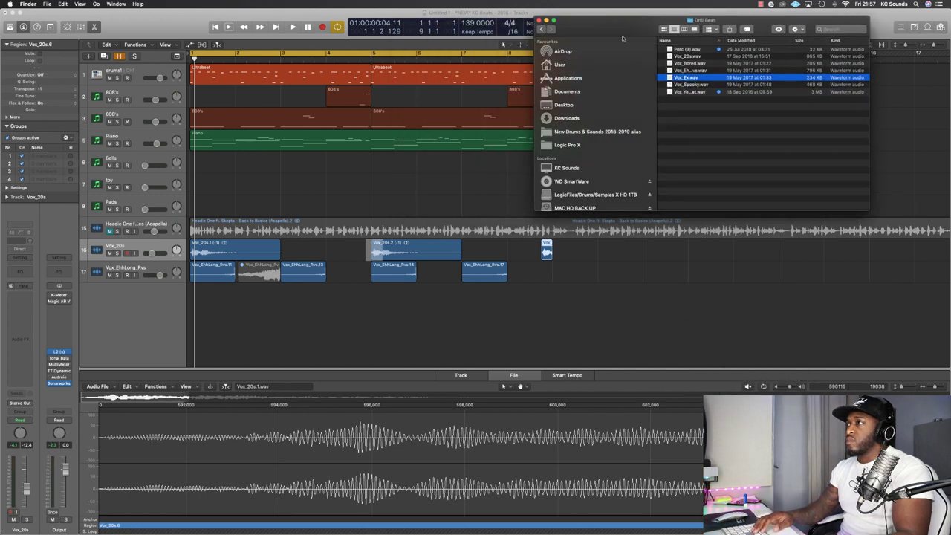
pyautogui.moveTo(687, 77); pyautogui.dragTo(327, 321)
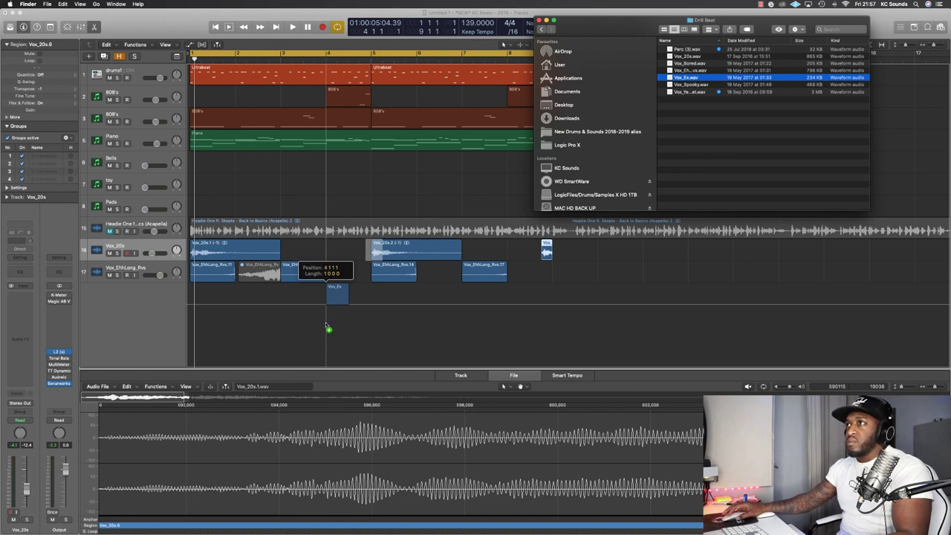
pyautogui.moveTo(325, 324); pyautogui.dragTo(325, 325)
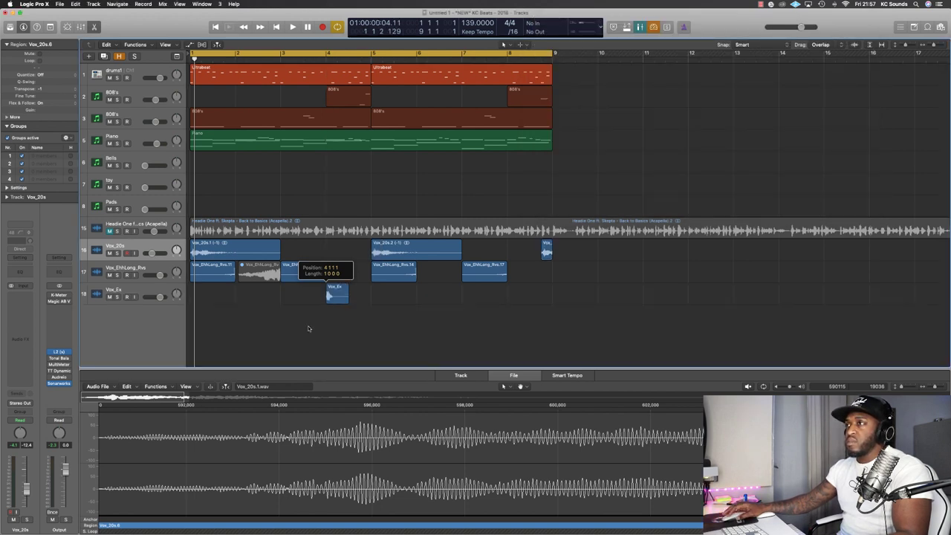
# - Move the Vox_Ex region to bar 2 and play it with the beat
pyautogui.press('super+Right')
pyautogui.press('super+Right')
pyautogui.press('super+Right')
pyautogui.press('super+Right')
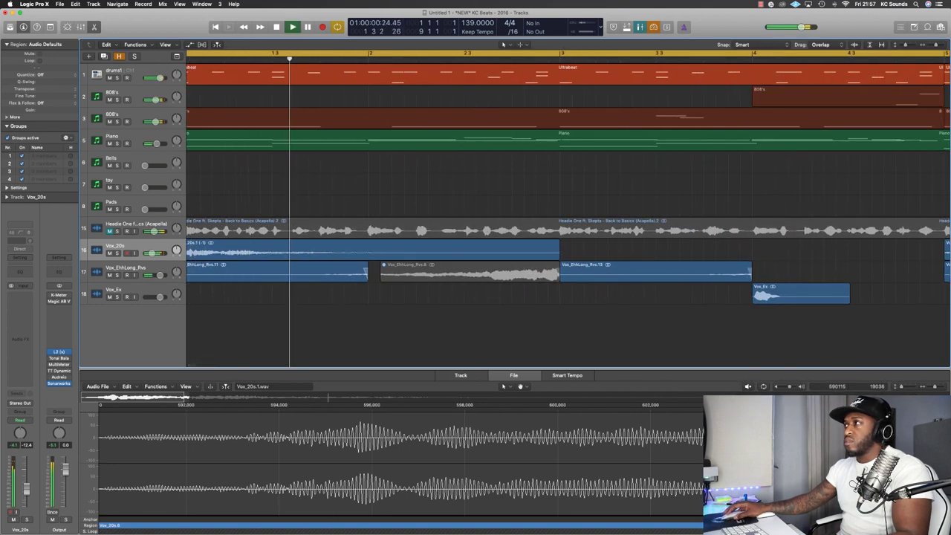
pyautogui.press('space')
pyautogui.moveTo(768, 293); pyautogui.dragTo(369, 303)
pyautogui.press('space')
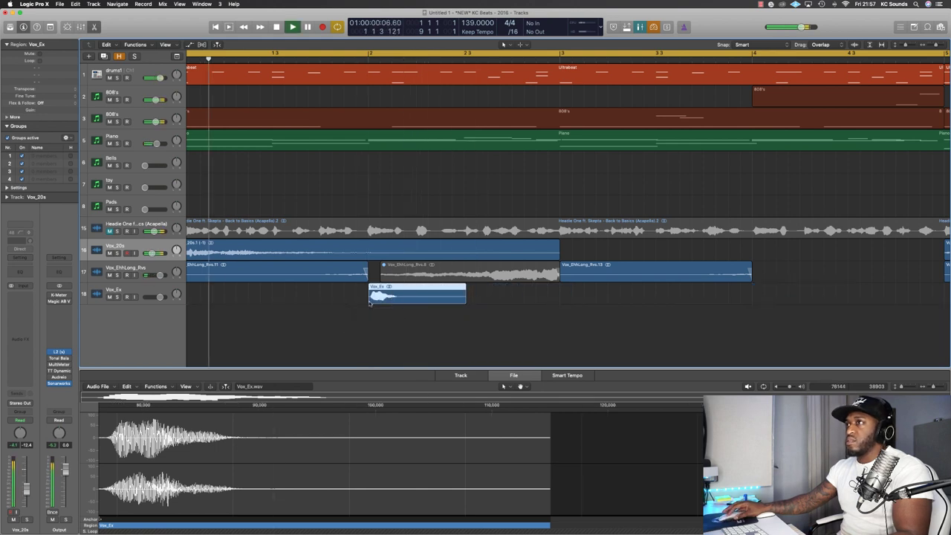
# - Set the Vox_Ex track volume to -6.0 dB, move its region to bar 1 beat 4, and listen to it
pyautogui.click(152, 294)
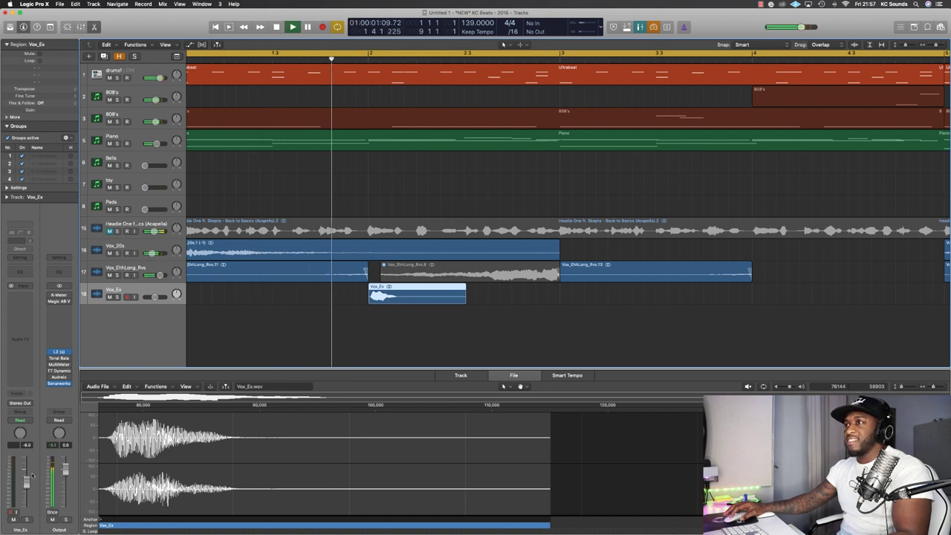
pyautogui.moveTo(444, 294); pyautogui.dragTo(387, 319)
pyautogui.press('space')
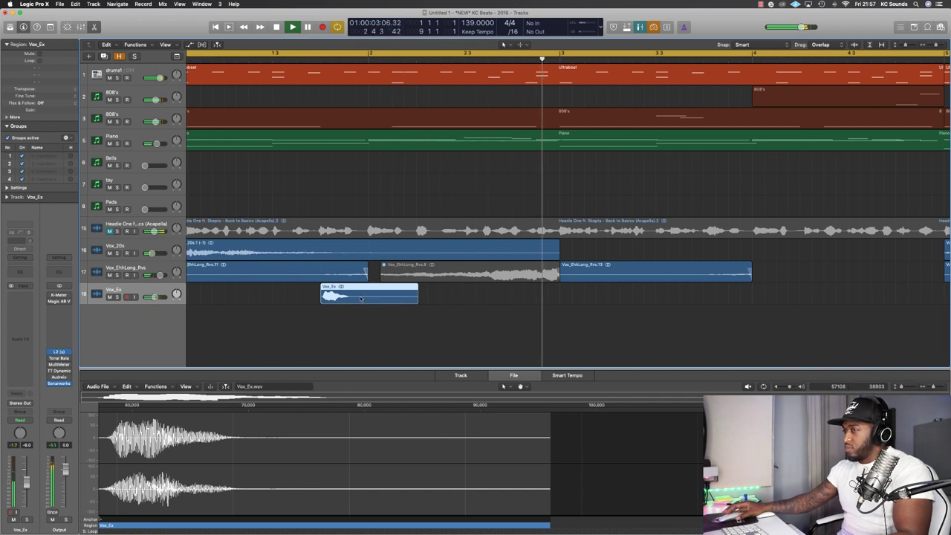
# - Create another audio track below Vox_Ex and copy the Vox_Ex region onto it at bar 2 beat 3
pyautogui.doubleClick(295, 326)
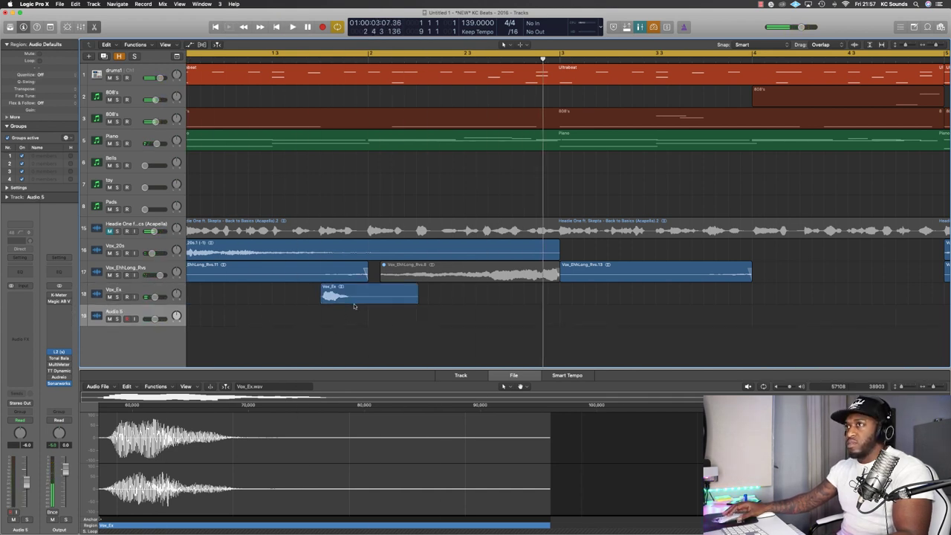
pyautogui.moveTo(354, 305); pyautogui.dragTo(499, 318)
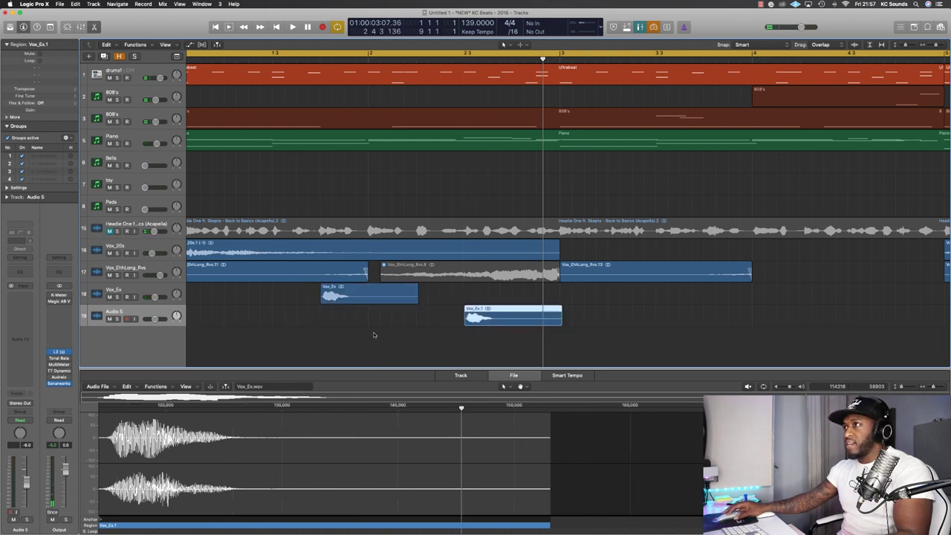
# - Transpose the copied region on the Audio 5 track by -8 semitones, checking the pitch against the beat
pyautogui.moveTo(44, 94); pyautogui.dragTo(45, 102)
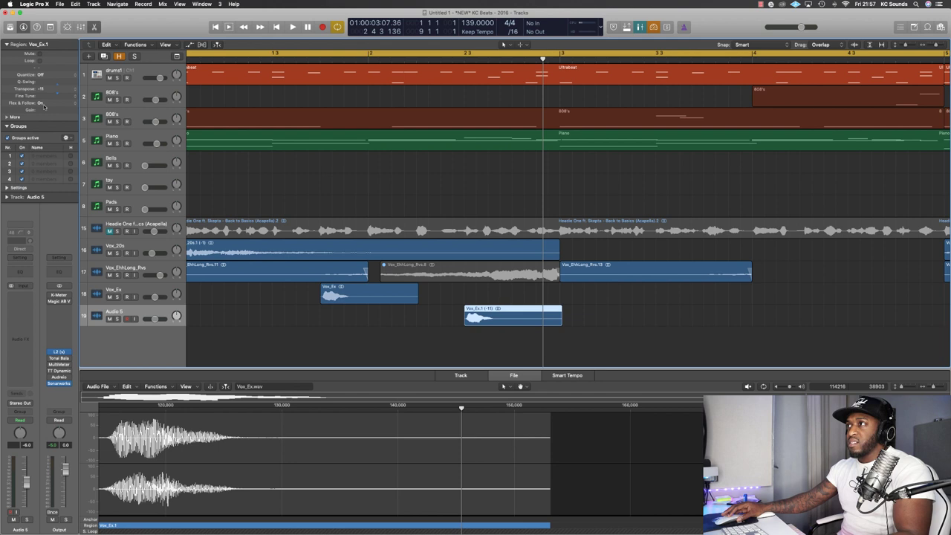
pyautogui.press('space')
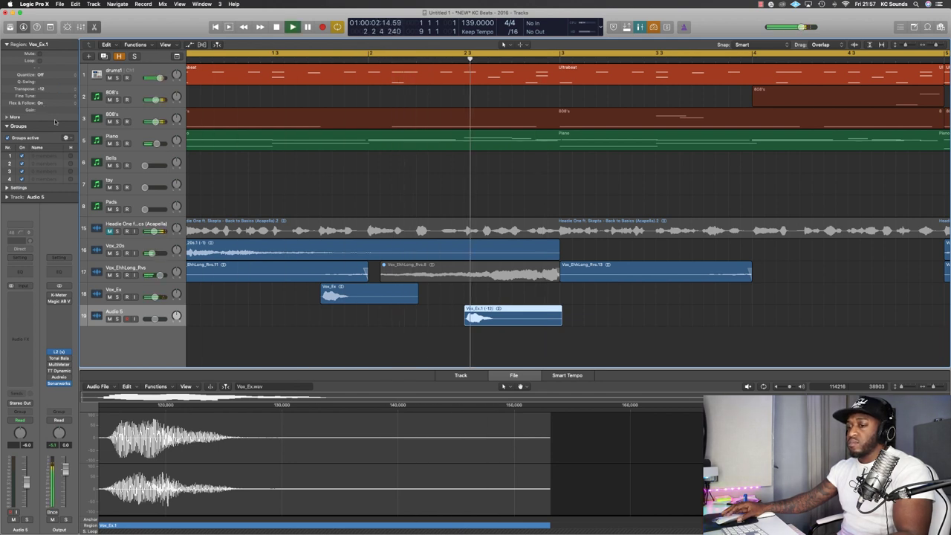
pyautogui.press('space')
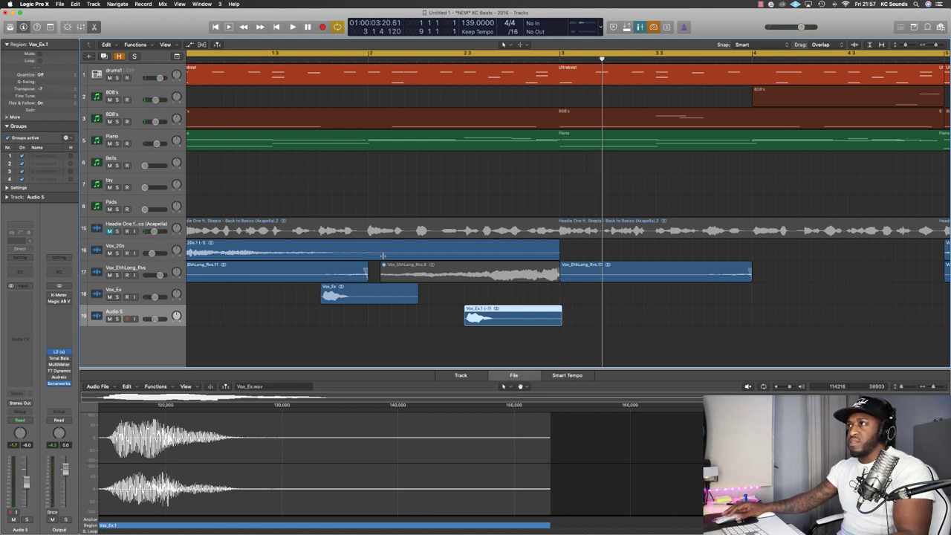
pyautogui.click(462, 312)
pyautogui.press('space')
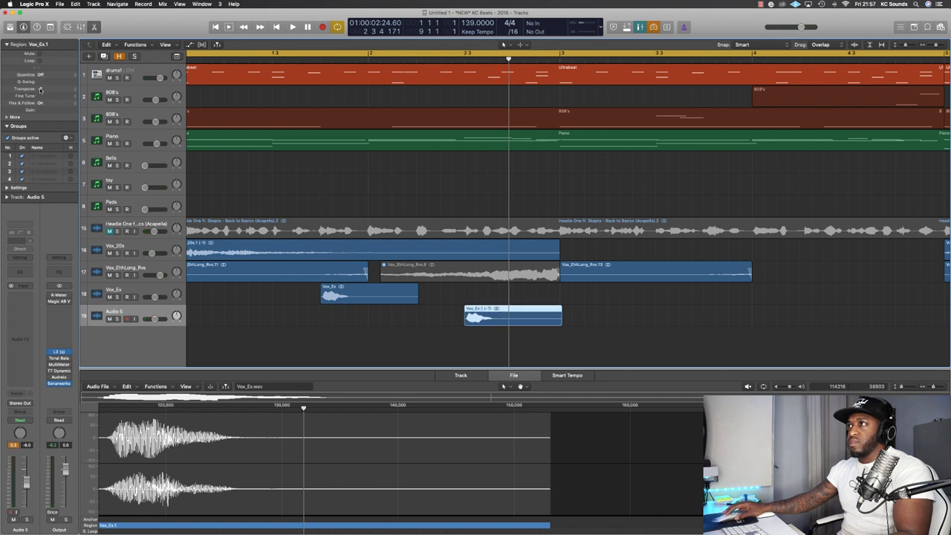
pyautogui.click(447, 321)
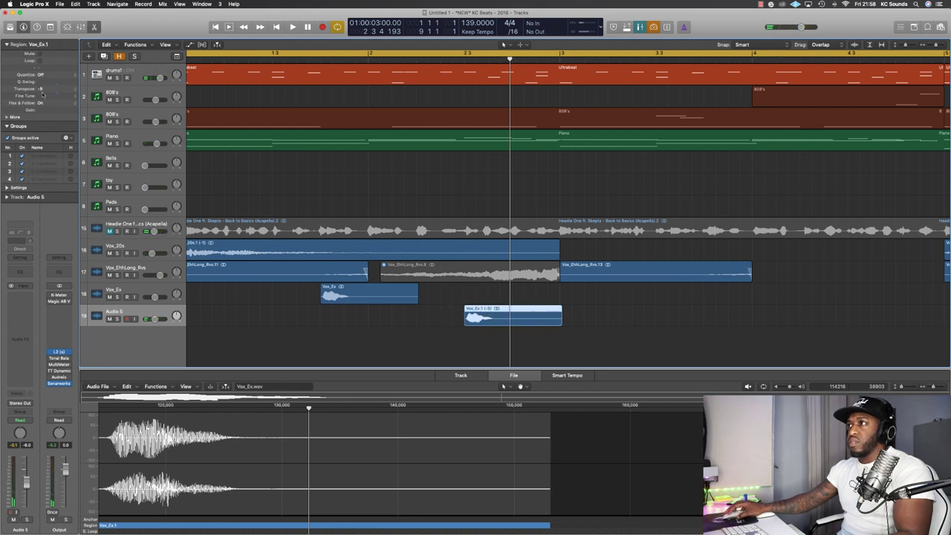
pyautogui.click(457, 323)
# - Lower the gain of both Vox_Ex regions together, play them, and copy the pair to bar 3 beat 4 and bar 4 beat 3
pyautogui.press('super+Left')
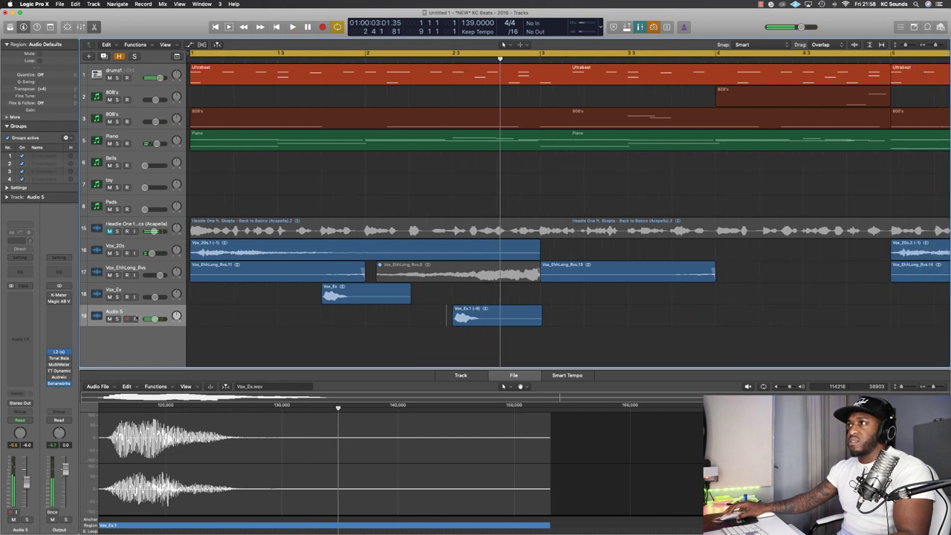
pyautogui.moveTo(507, 337); pyautogui.dragTo(372, 293)
pyautogui.press('super+Left')
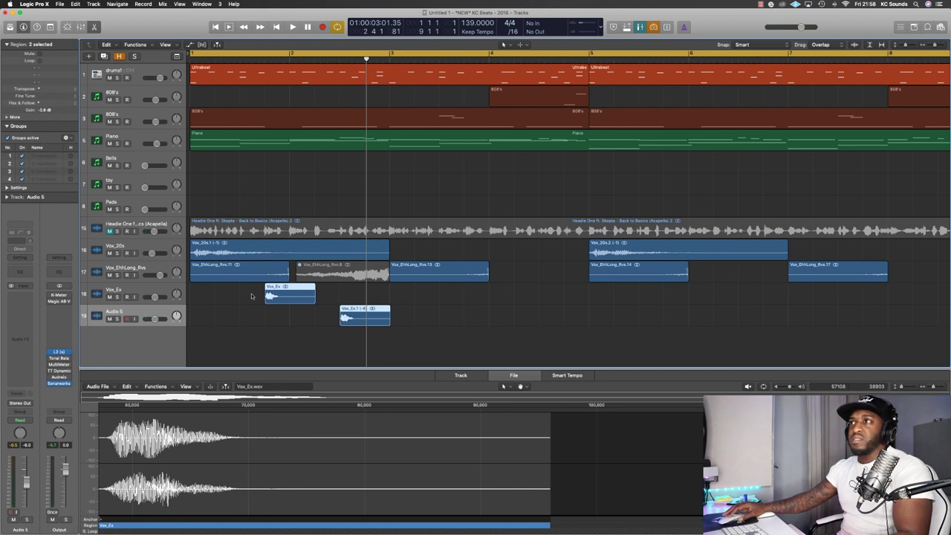
pyautogui.press('space')
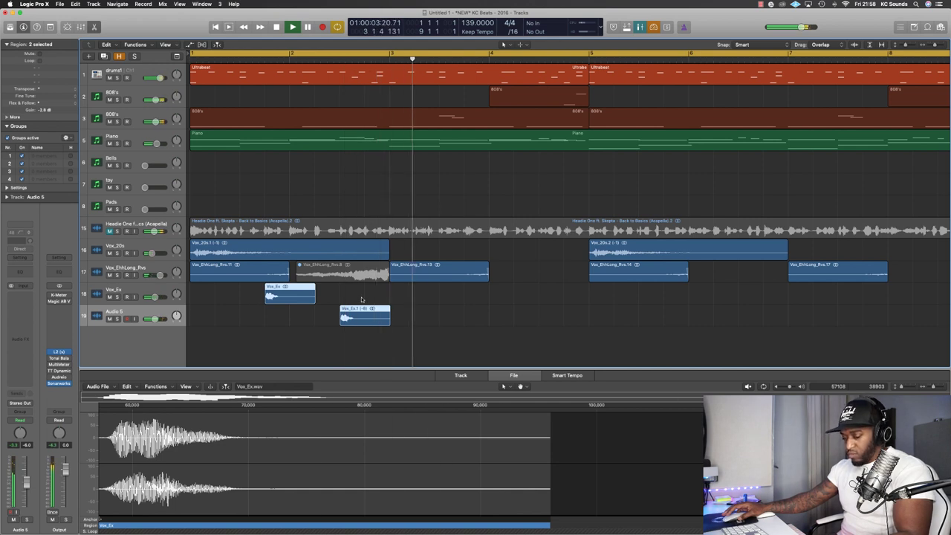
pyautogui.press('space')
pyautogui.moveTo(277, 297); pyautogui.dragTo(479, 303)
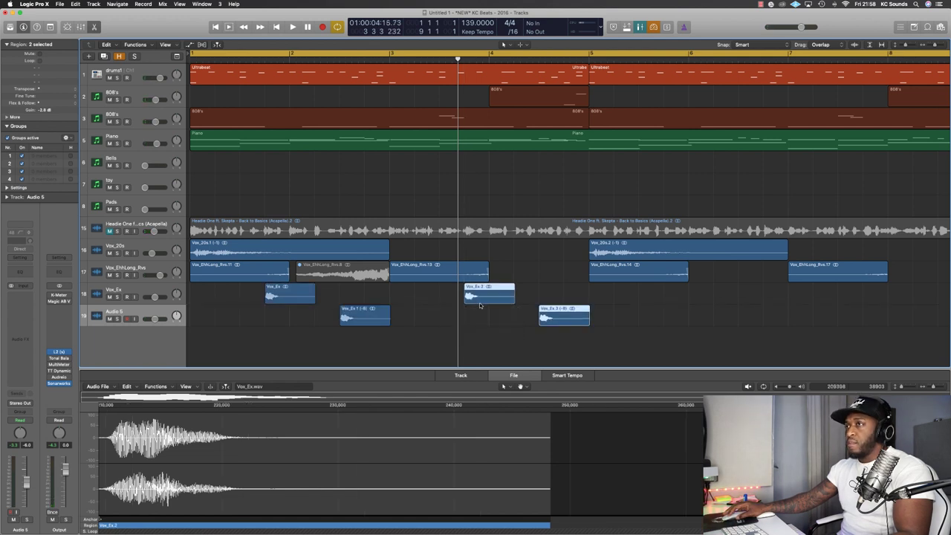
# - Play the beat from the start and copy the four Vox_Ex and Audio 5 regions four bars on, starting at bar 5 beat 4
pyautogui.click(140, 137)
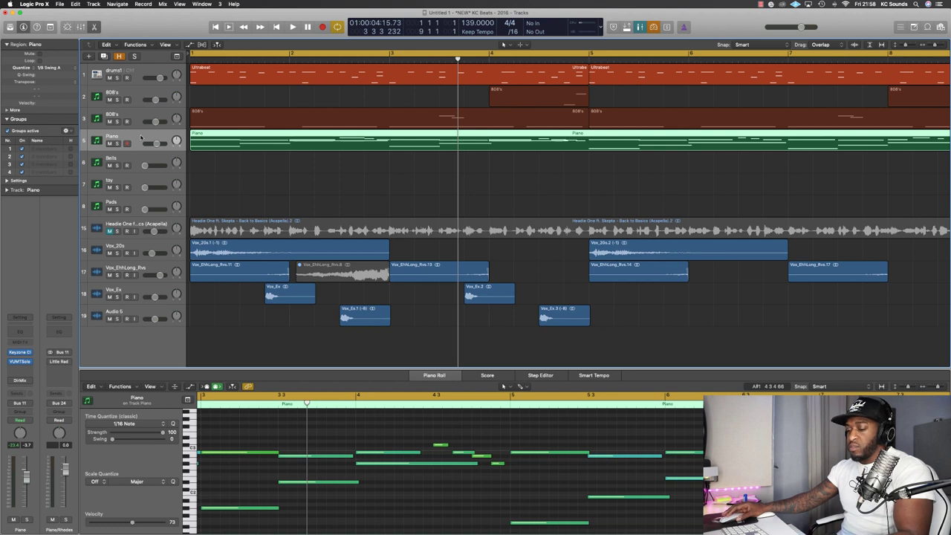
pyautogui.press('Return')
pyautogui.press('space')
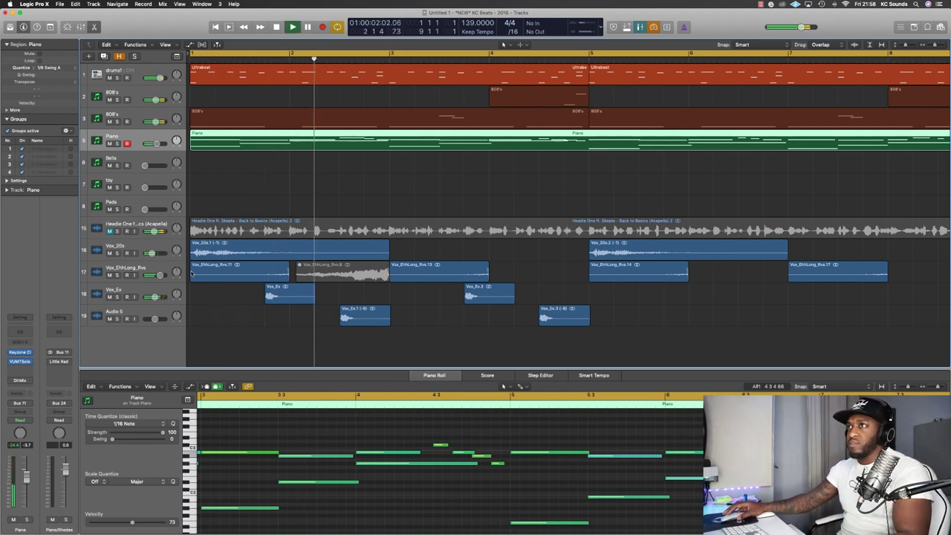
pyautogui.moveTo(523, 292); pyautogui.dragTo(591, 343)
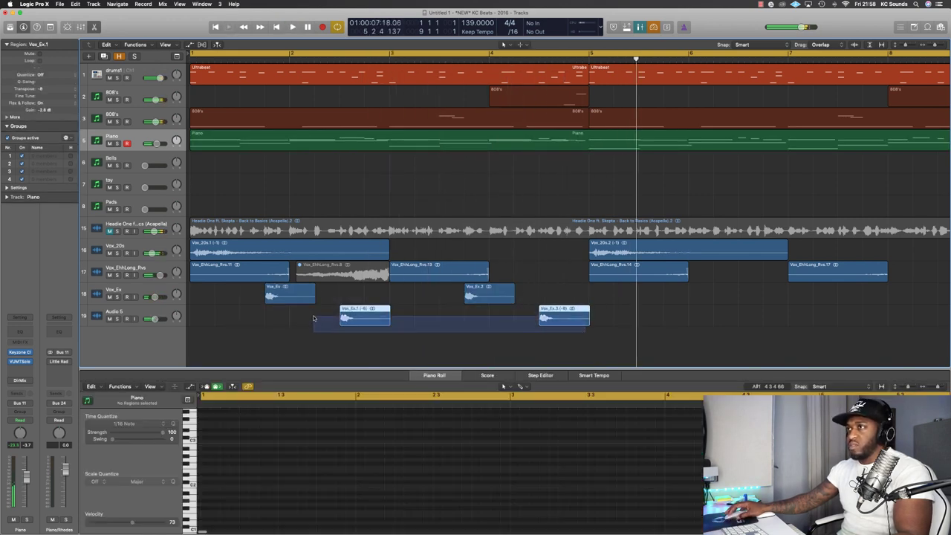
pyautogui.moveTo(284, 293); pyautogui.dragTo(683, 314)
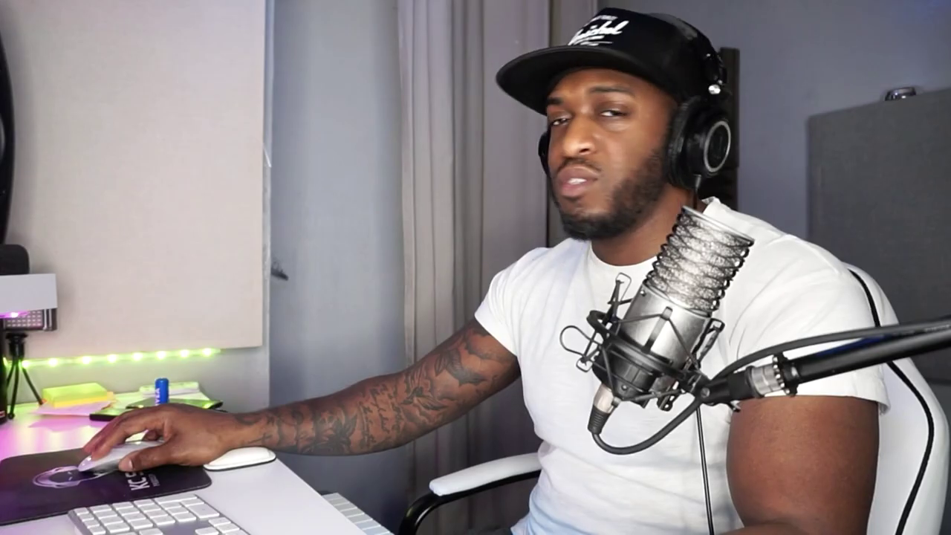
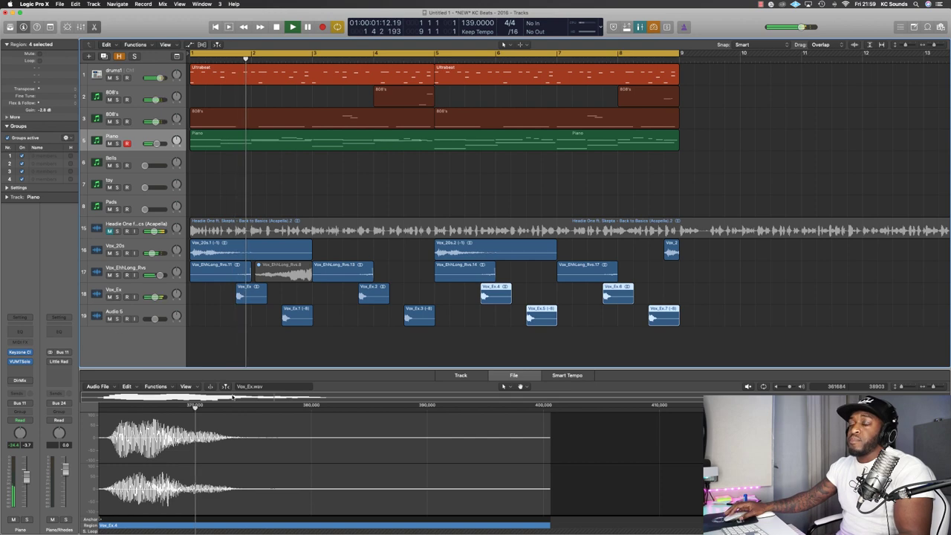
# - Select the Audio 5 track and copy its second region to bar 4 beat 4
pyautogui.press('x')
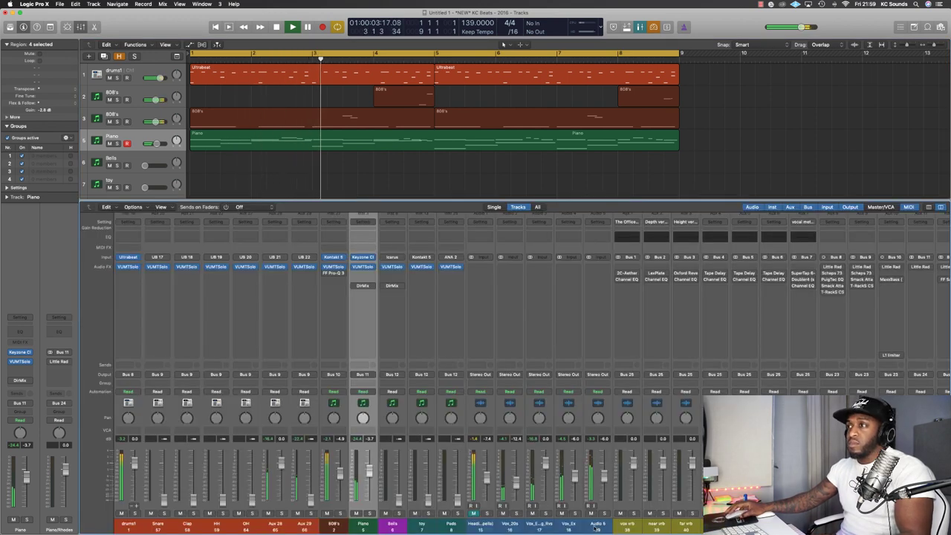
pyautogui.click(596, 526)
pyautogui.press('x')
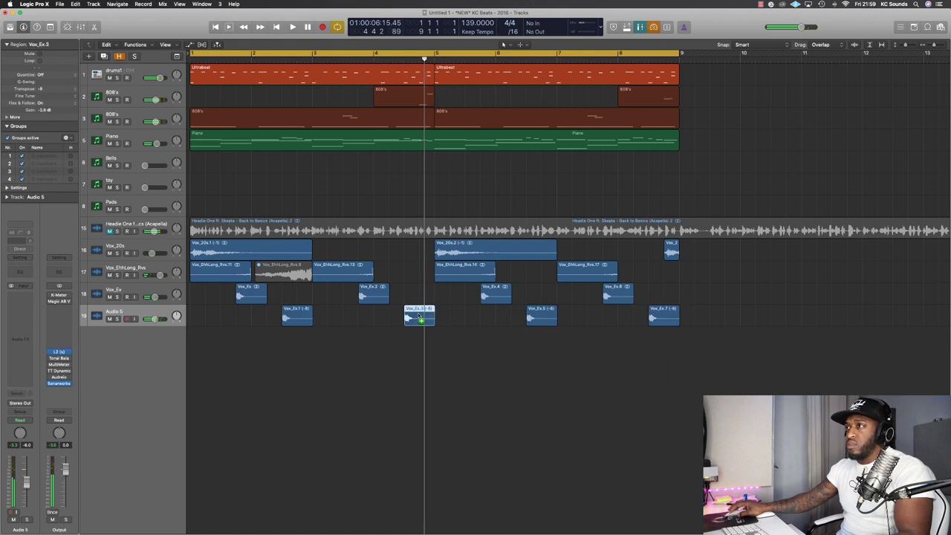
pyautogui.moveTo(419, 318); pyautogui.dragTo(435, 318)
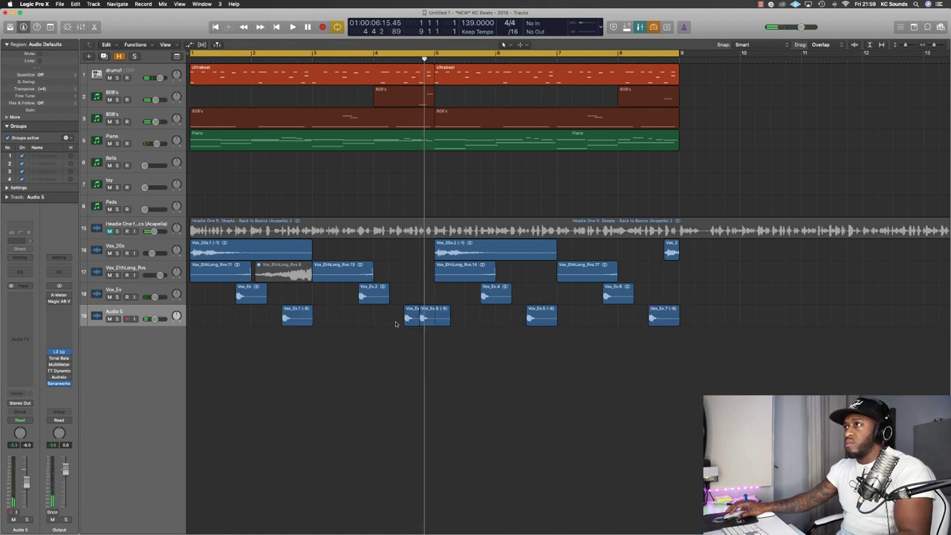
pyautogui.click(396, 324)
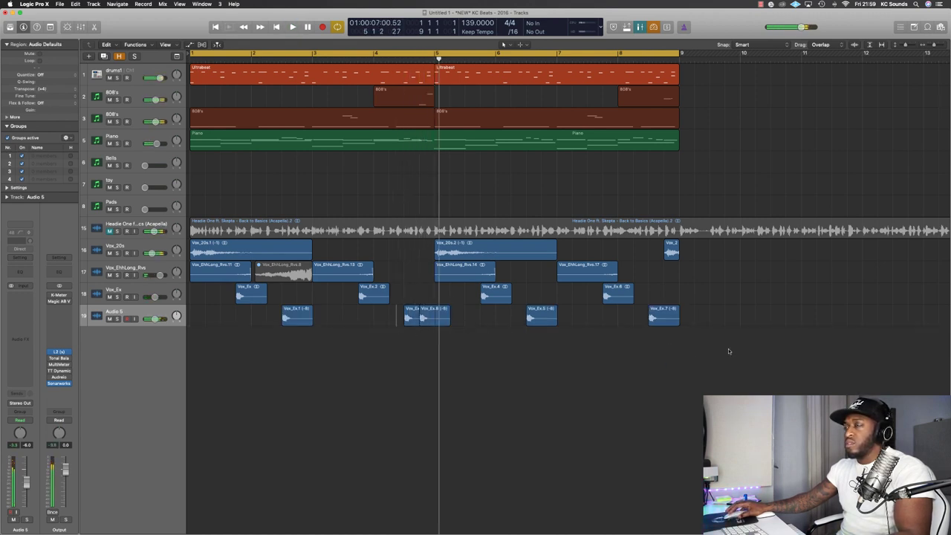
# - Lower the gain of all five Audio 5 regions to -6.7 dB and play from the start
pyautogui.moveTo(729, 352); pyautogui.dragTo(280, 308)
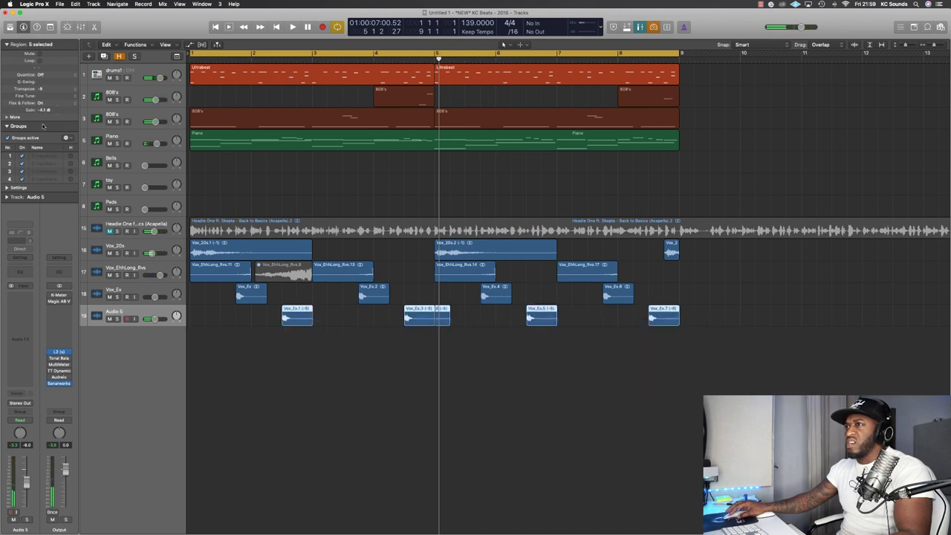
pyautogui.press('Return')
pyautogui.press('space')
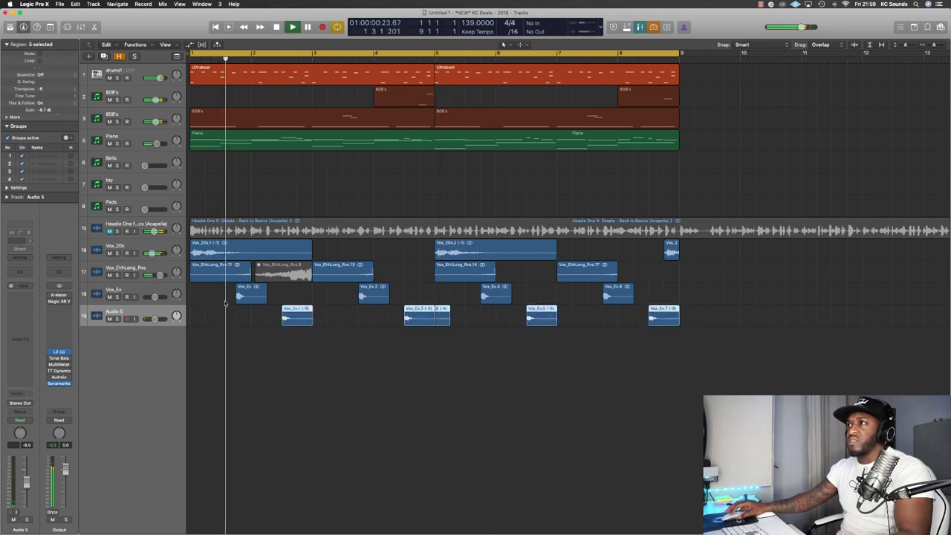
# - Lower the gain of the four regions on the Vox_Ex track to -7.2 dB and replay the beat
pyautogui.moveTo(223, 298); pyautogui.dragTo(609, 298)
pyautogui.press('space')
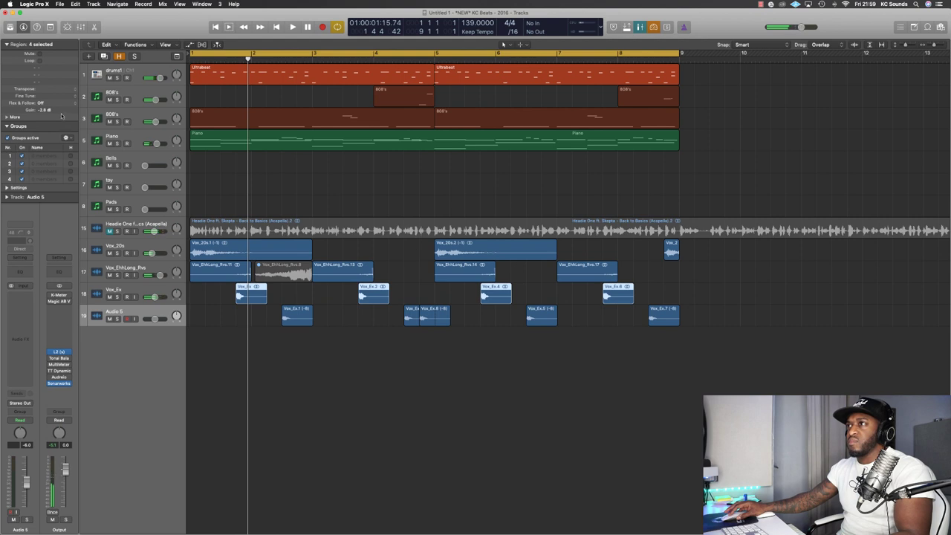
pyautogui.press('Return')
pyautogui.press('space')
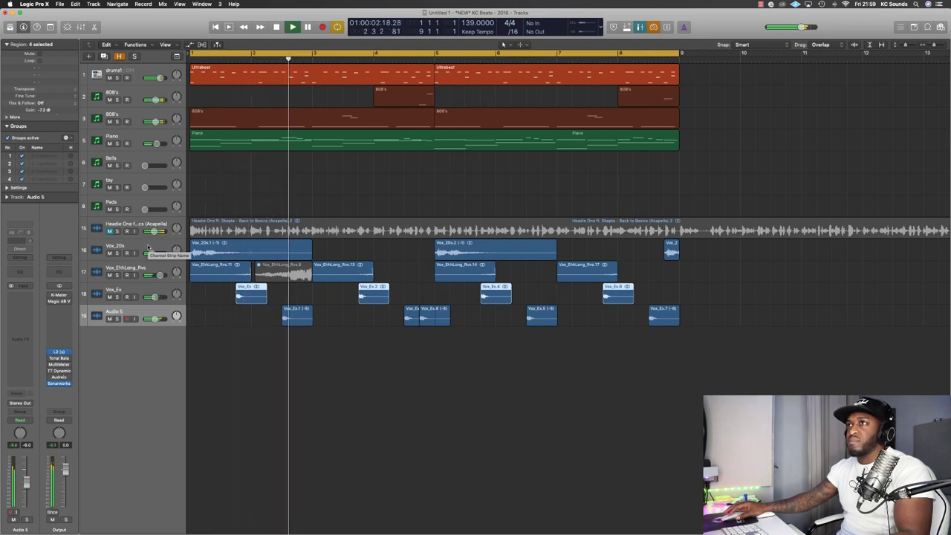
pyautogui.click(138, 140)
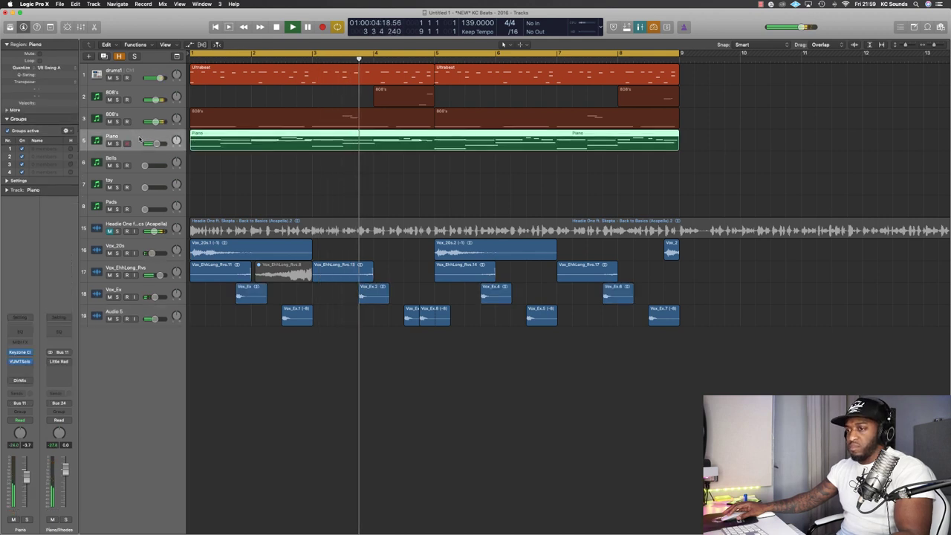
pyautogui.click(35, 369)
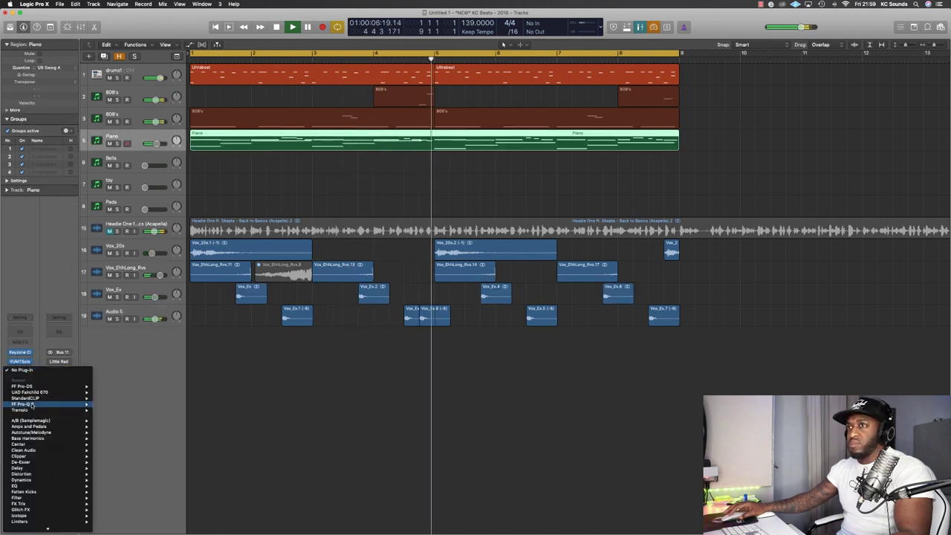
pyautogui.moveTo(35, 451)
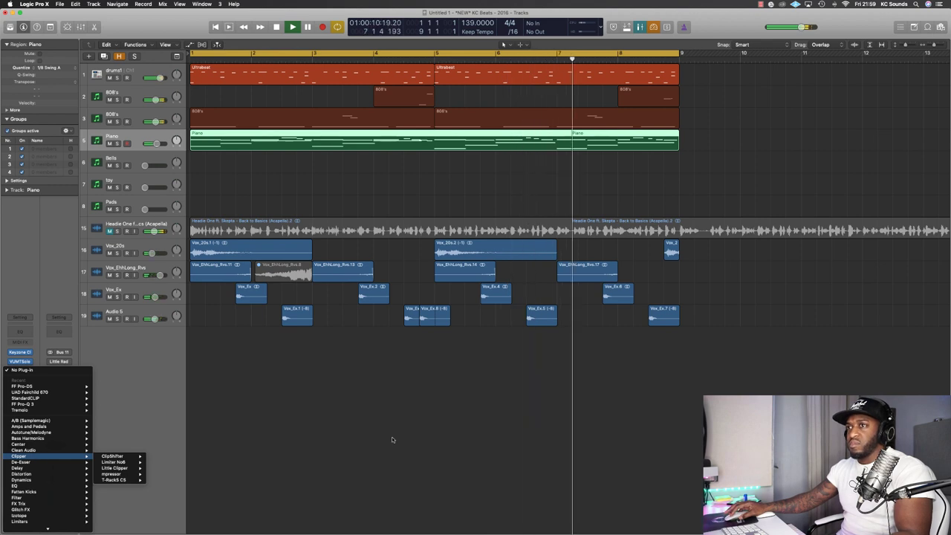
pyautogui.click(451, 441)
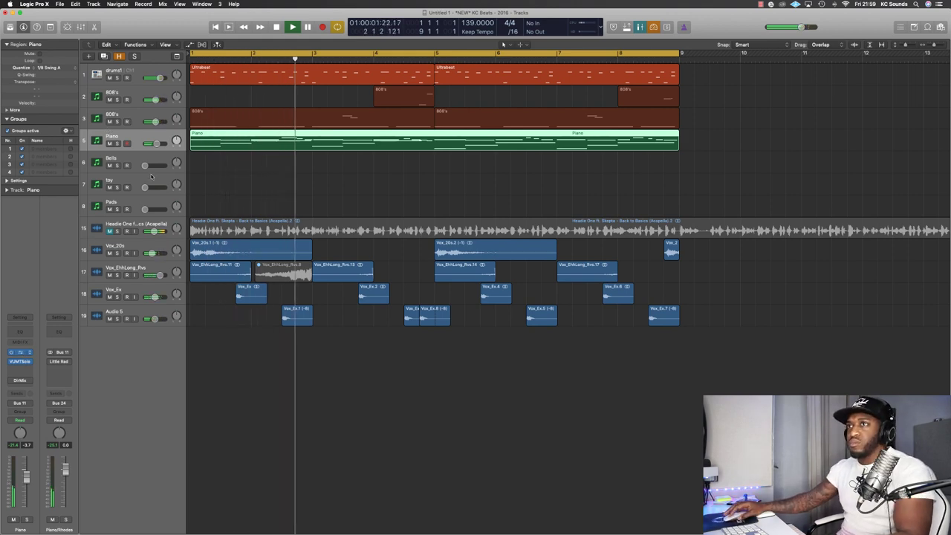
# - Inspect the Piano track's Keyzone Classic instrument while the beat plays, and close the open instrument windows
pyautogui.press('v')
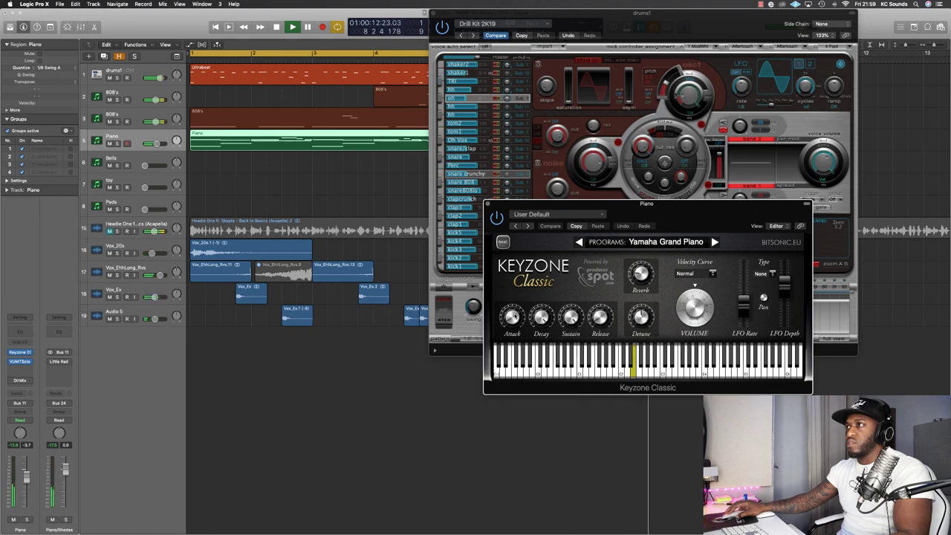
pyautogui.click(488, 205)
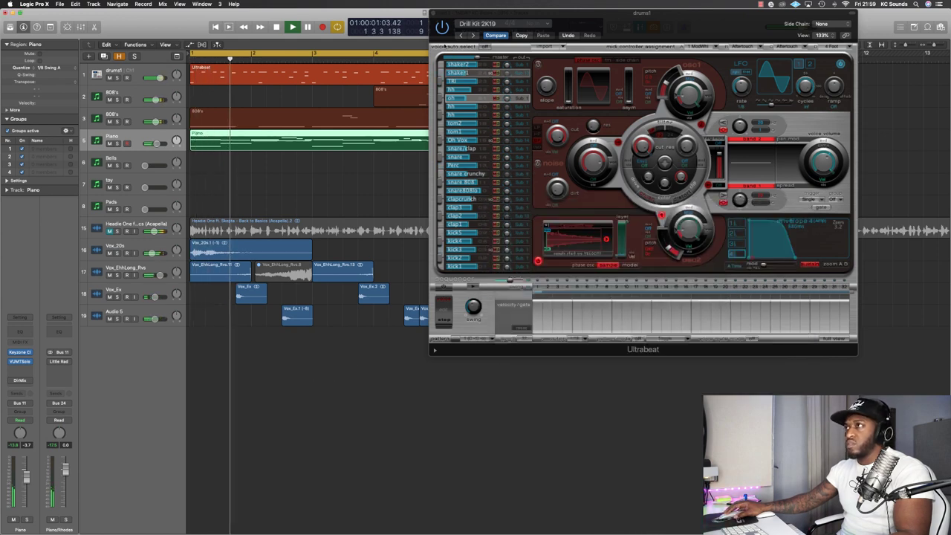
pyautogui.press('super+w')
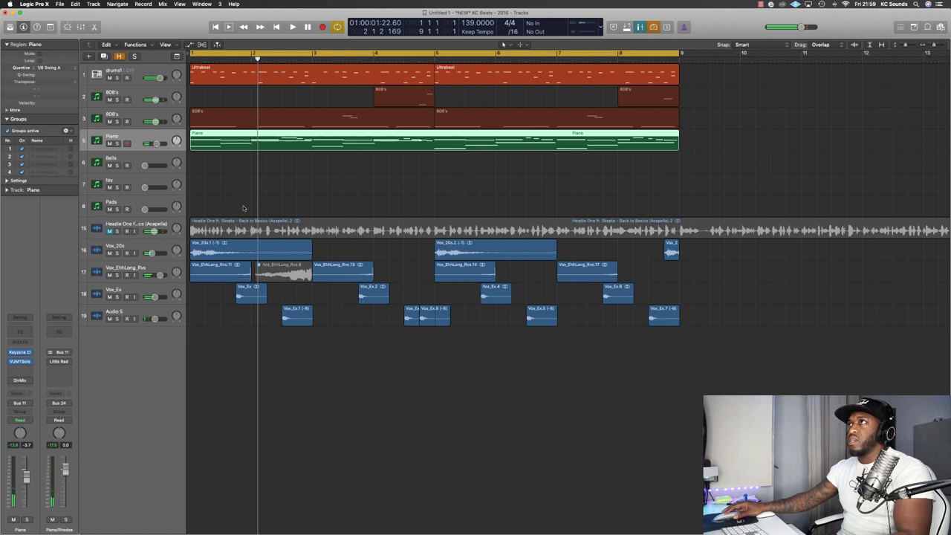
# - Unmute the Headie One acapella, set its track volume to -9.2 dB while listening with the beat, and mute it again
pyautogui.click(110, 233)
pyautogui.press('space')
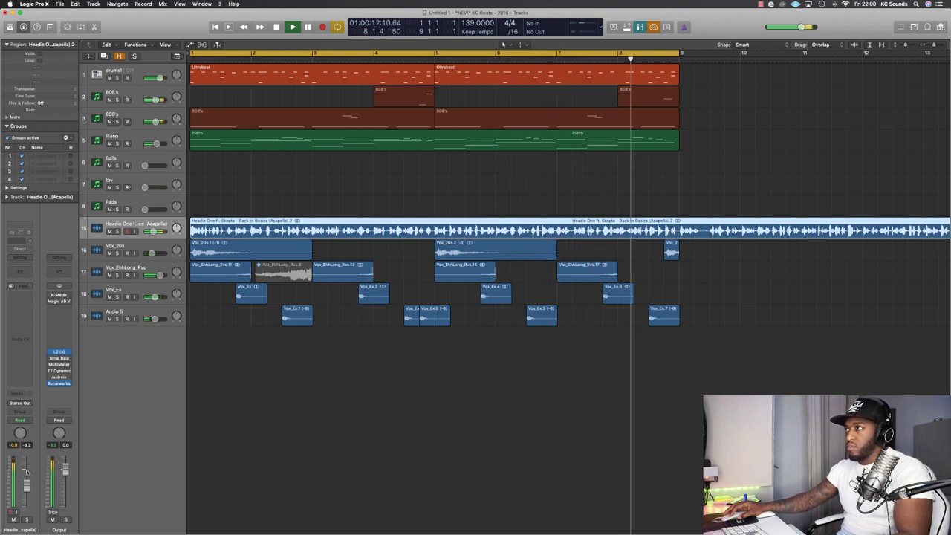
pyautogui.press('space')
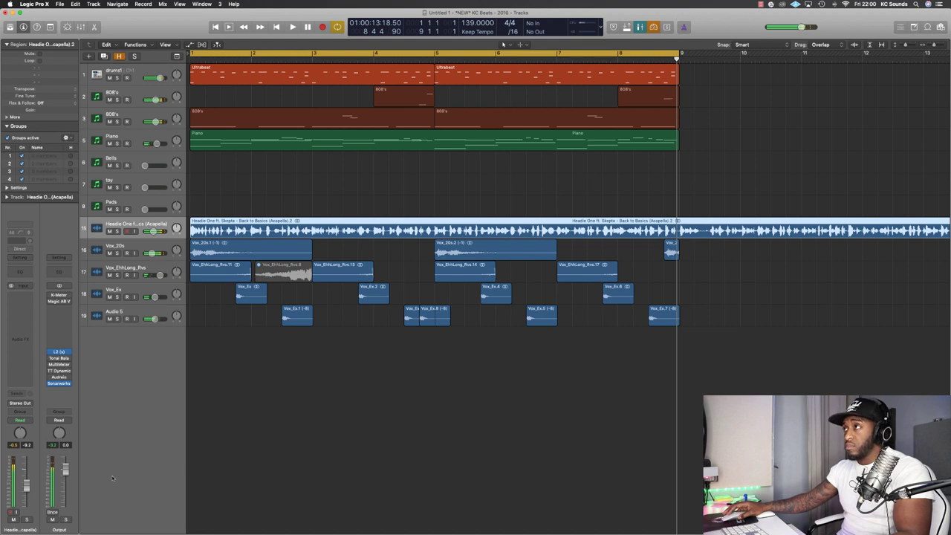
pyautogui.click(109, 231)
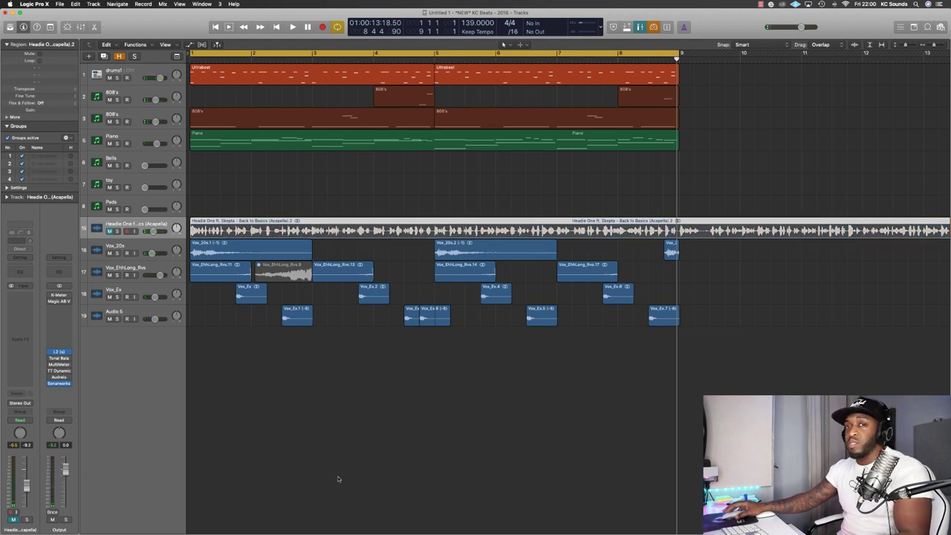
# - Insert the Decapitator distortion plug-in after FF Pro-Q 3 on the main 808's track
pyautogui.press('space')
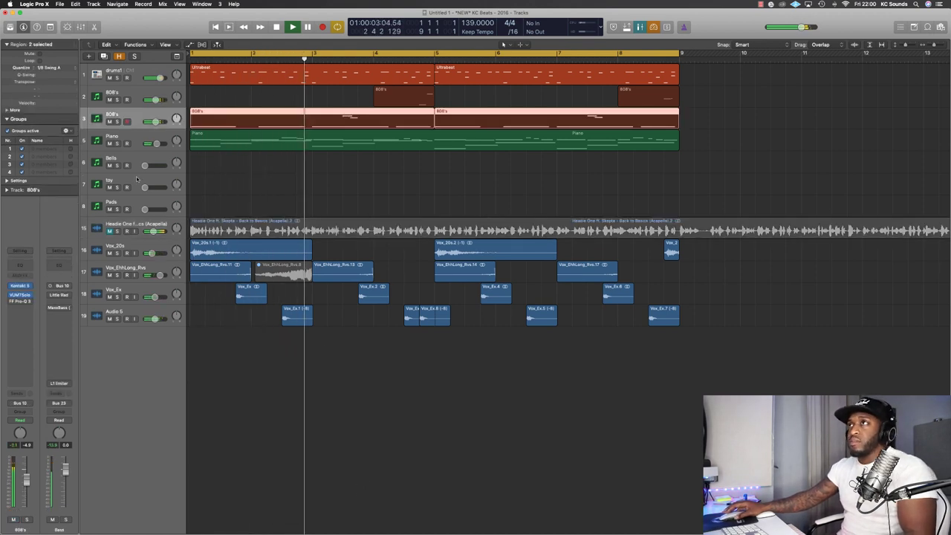
pyautogui.click(112, 116)
pyautogui.click(28, 311)
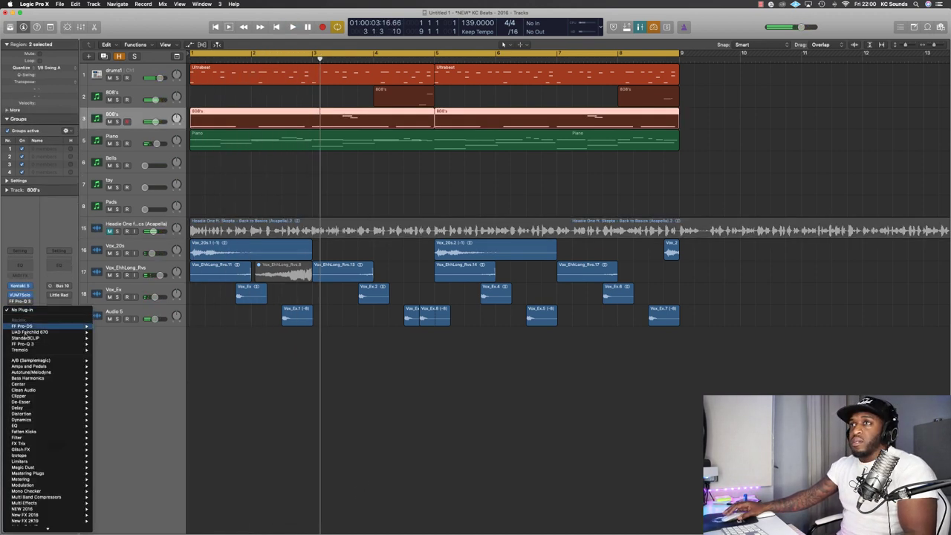
pyautogui.moveTo(35, 413)
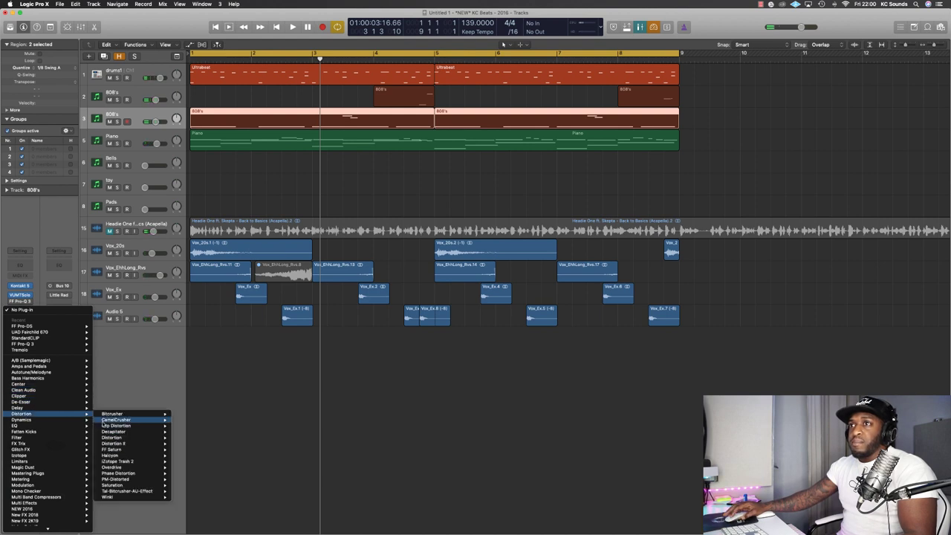
pyautogui.moveTo(123, 431)
pyautogui.click(191, 432)
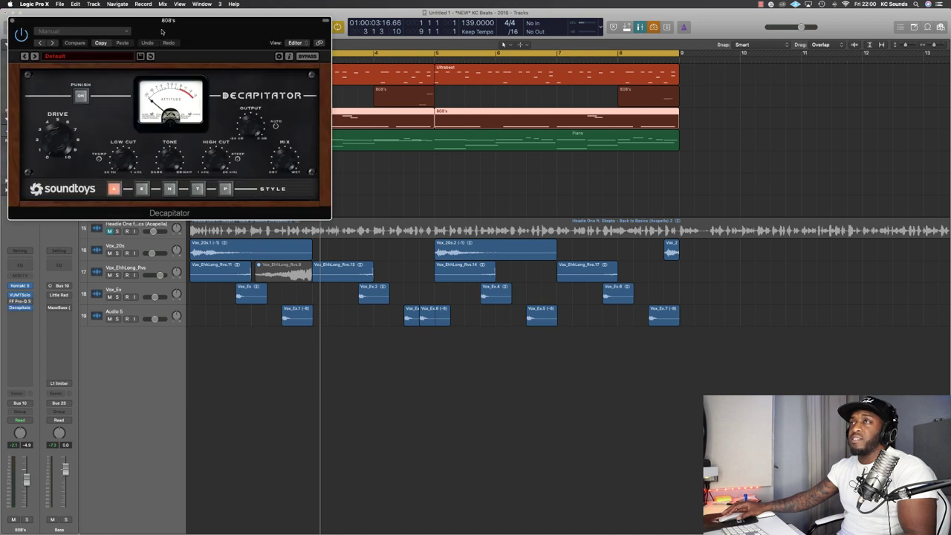
pyautogui.moveTo(161, 31); pyautogui.dragTo(499, 233)
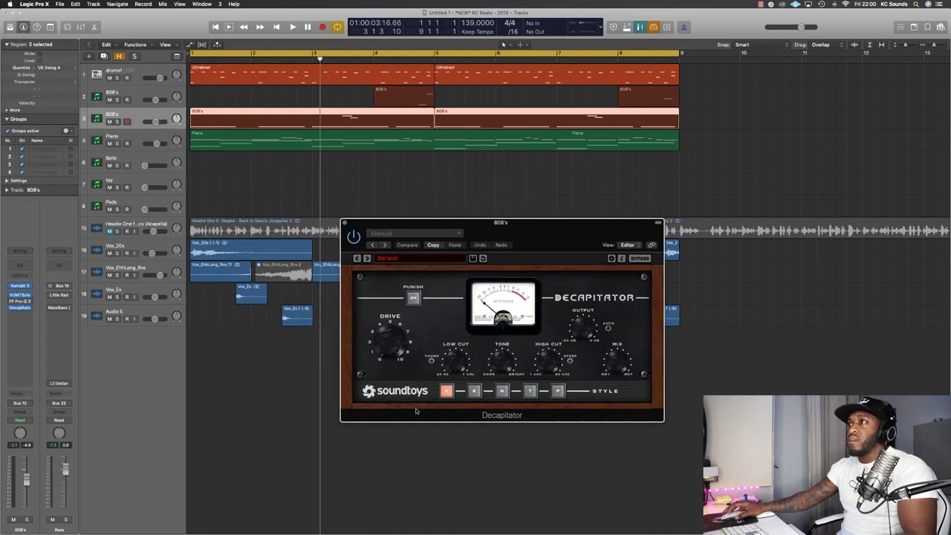
# - Adjust the Decapitator settings on the 808's while the beat plays, and close the plug-in window
pyautogui.press('space')
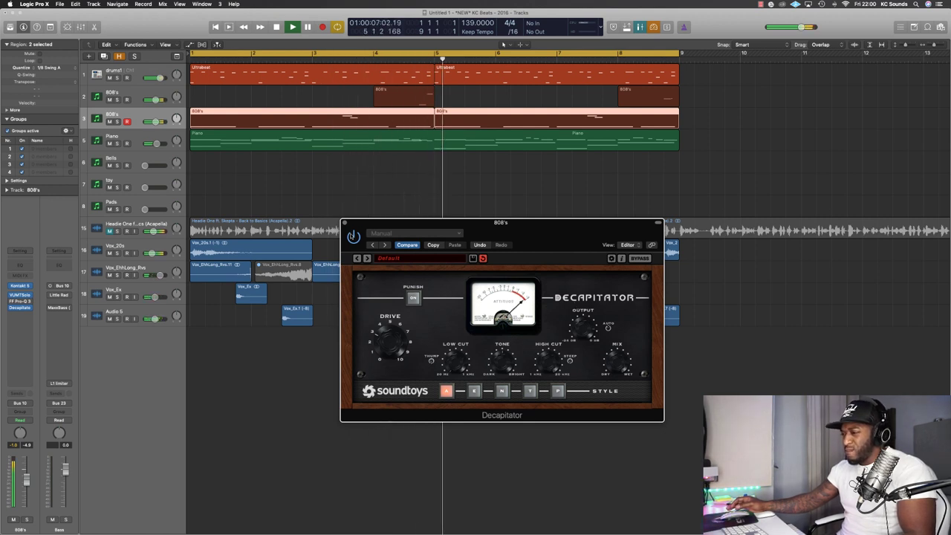
pyautogui.click(344, 222)
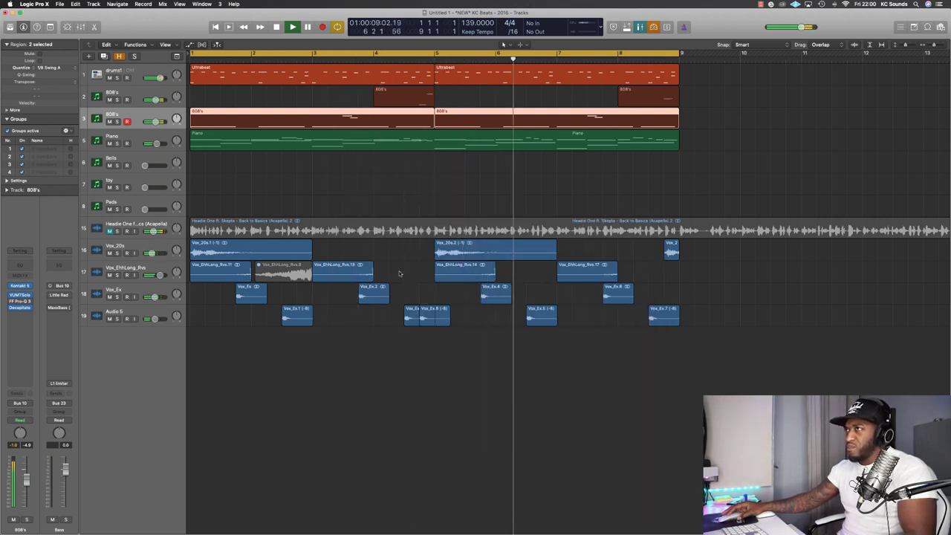
pyautogui.press('space')
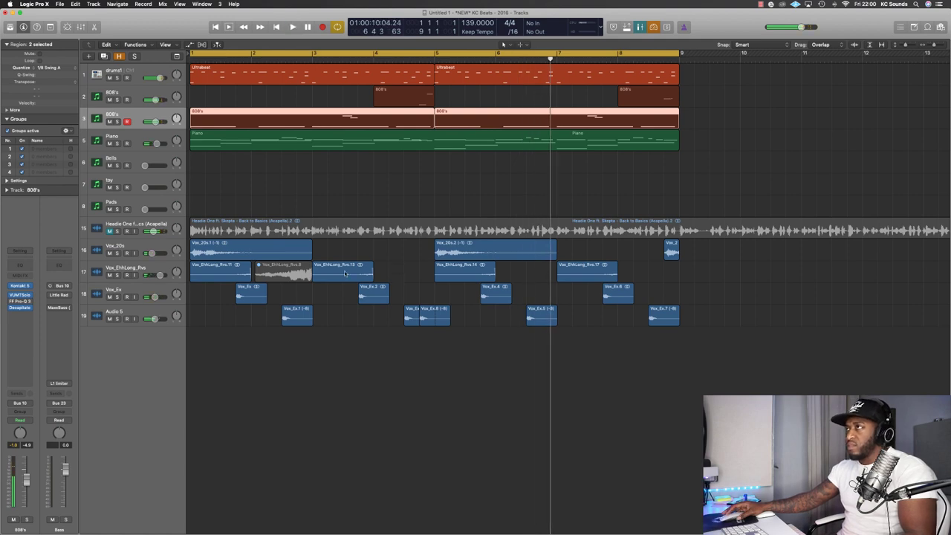